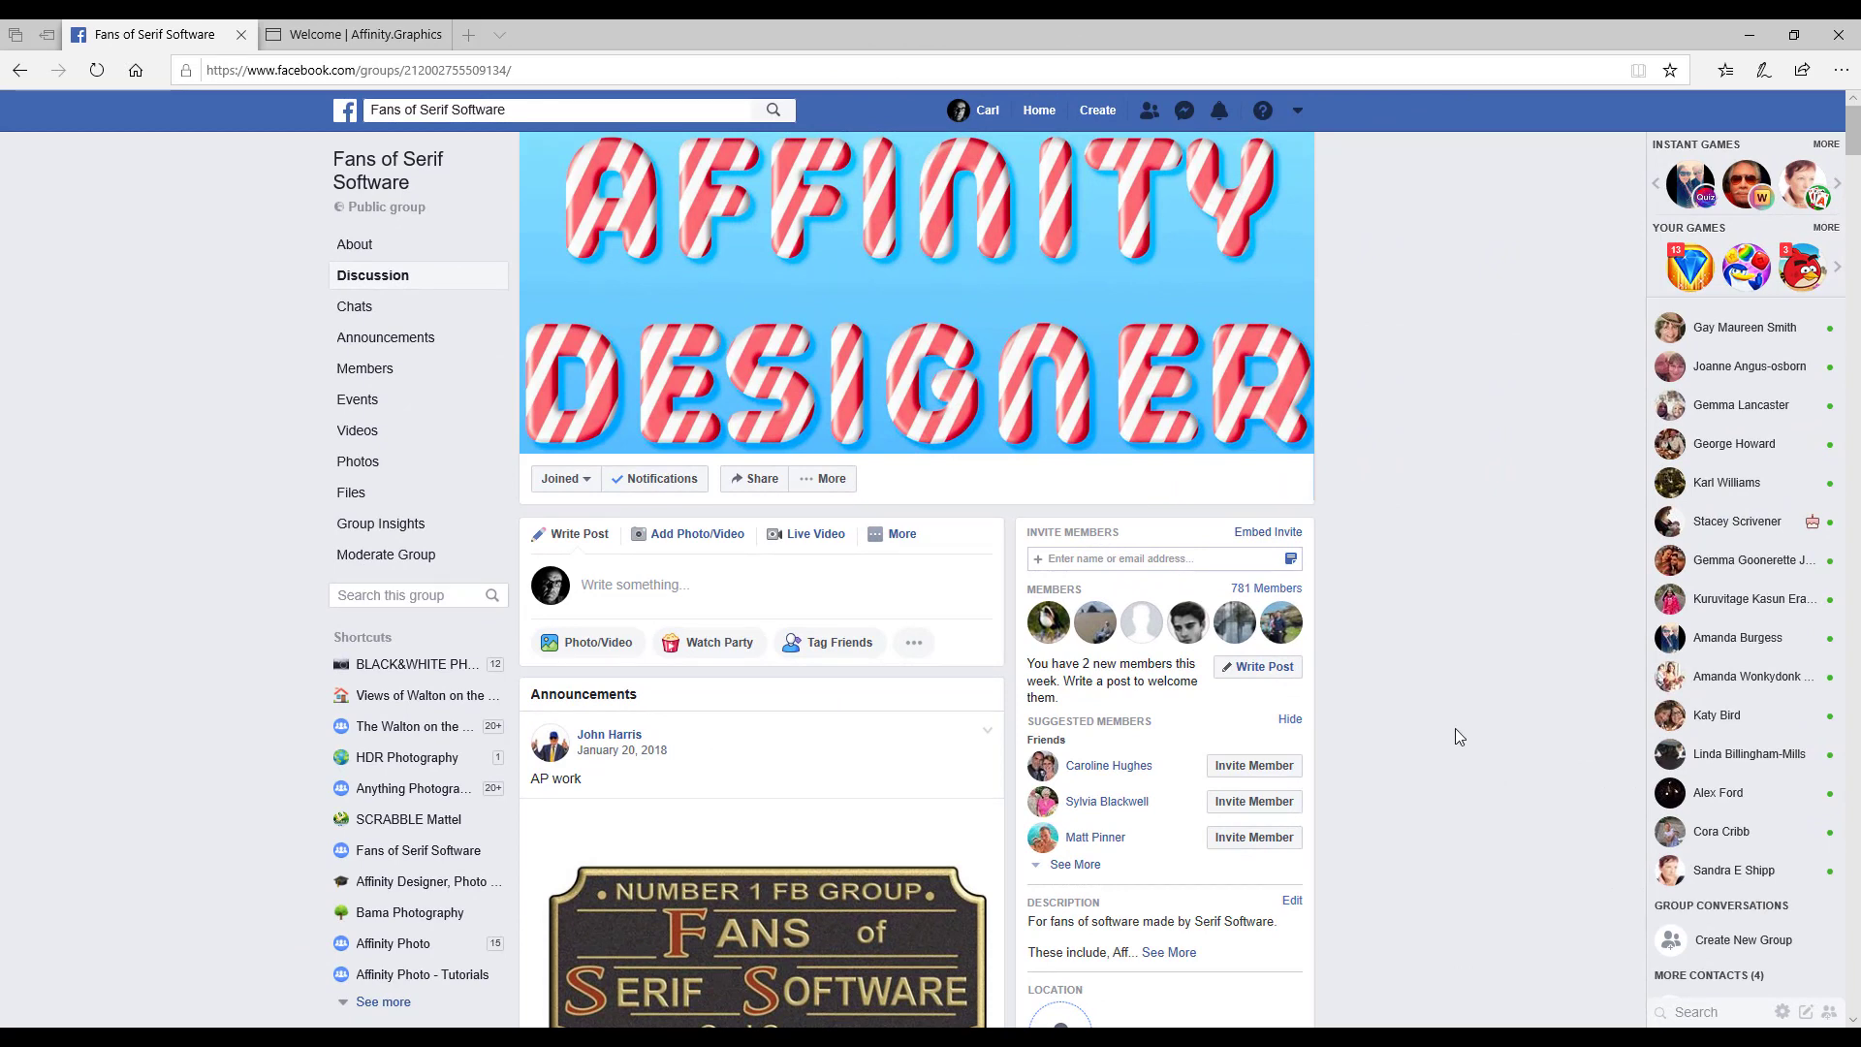
# Scroll the Fans of Serif Software group to the post about gold styles in APub.
pyautogui.scroll(-7, 1458, 573)
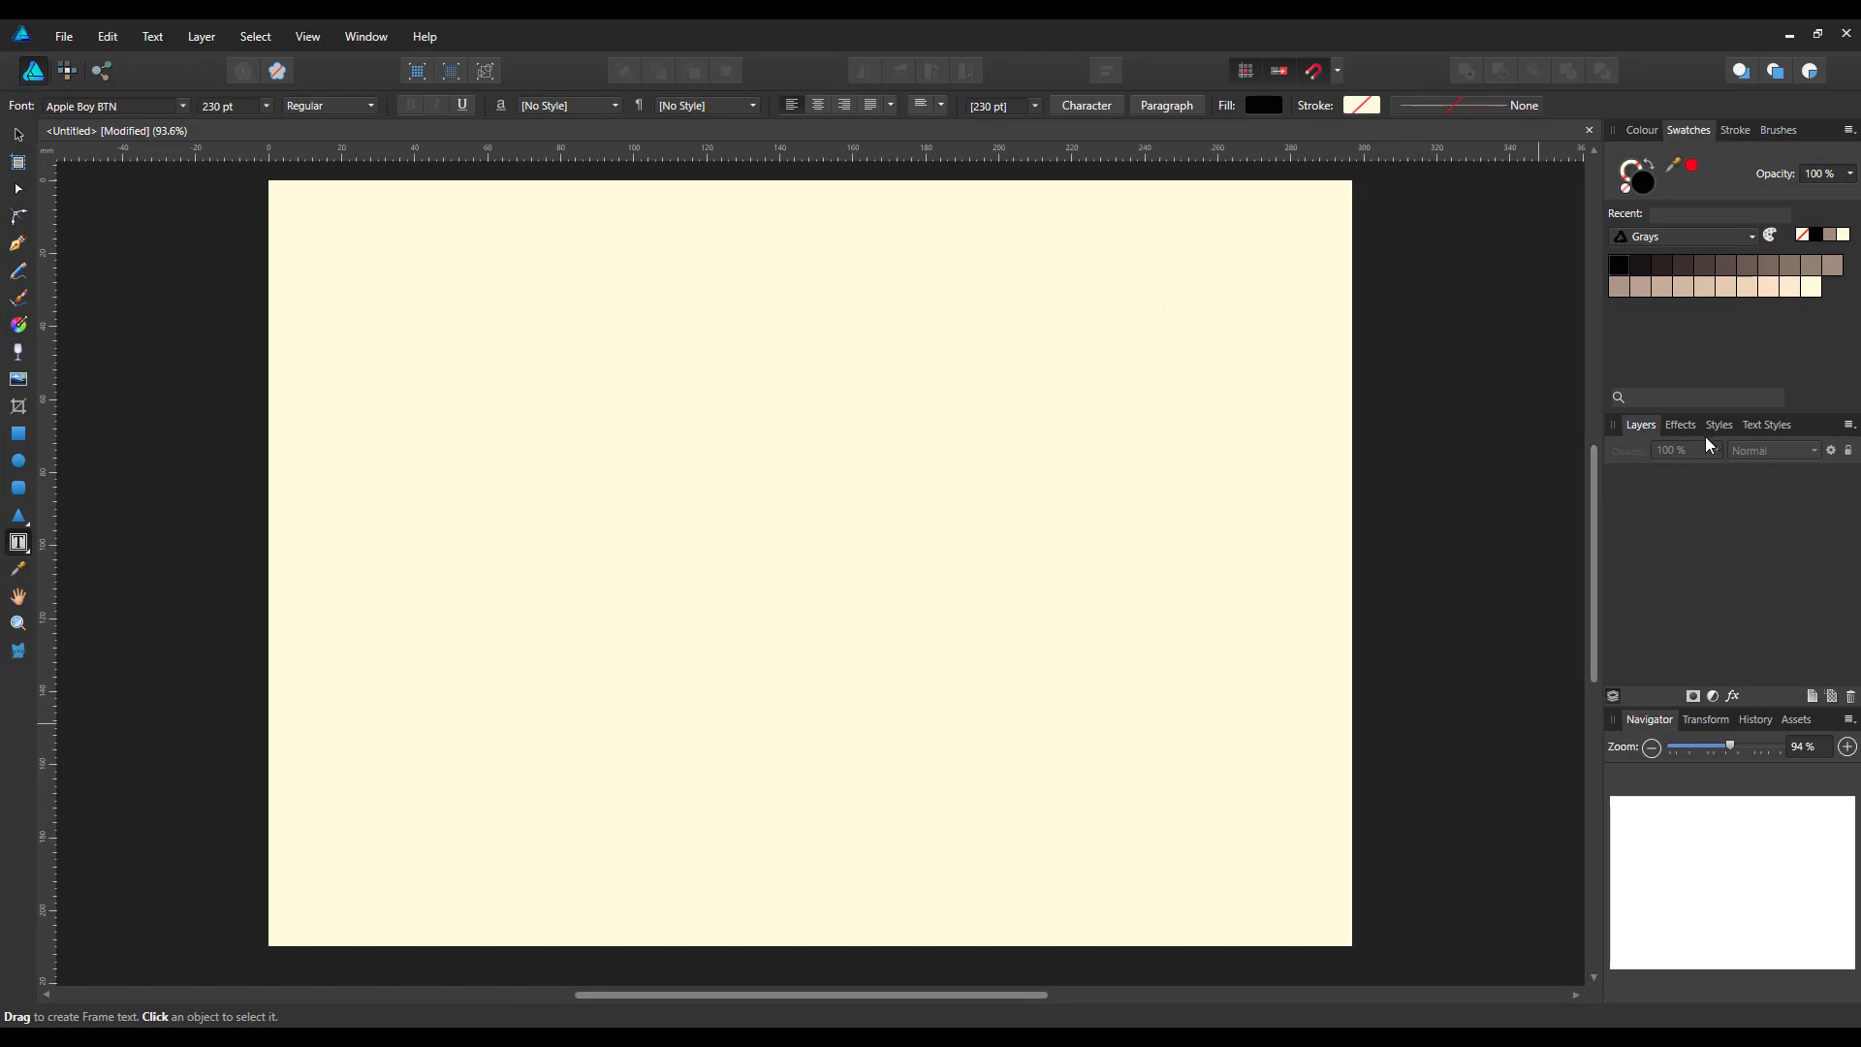
# Show the installed Dream Metals styles in Designer's Styles panel, then return to the Edge browser.
pyautogui.click(1716, 427)
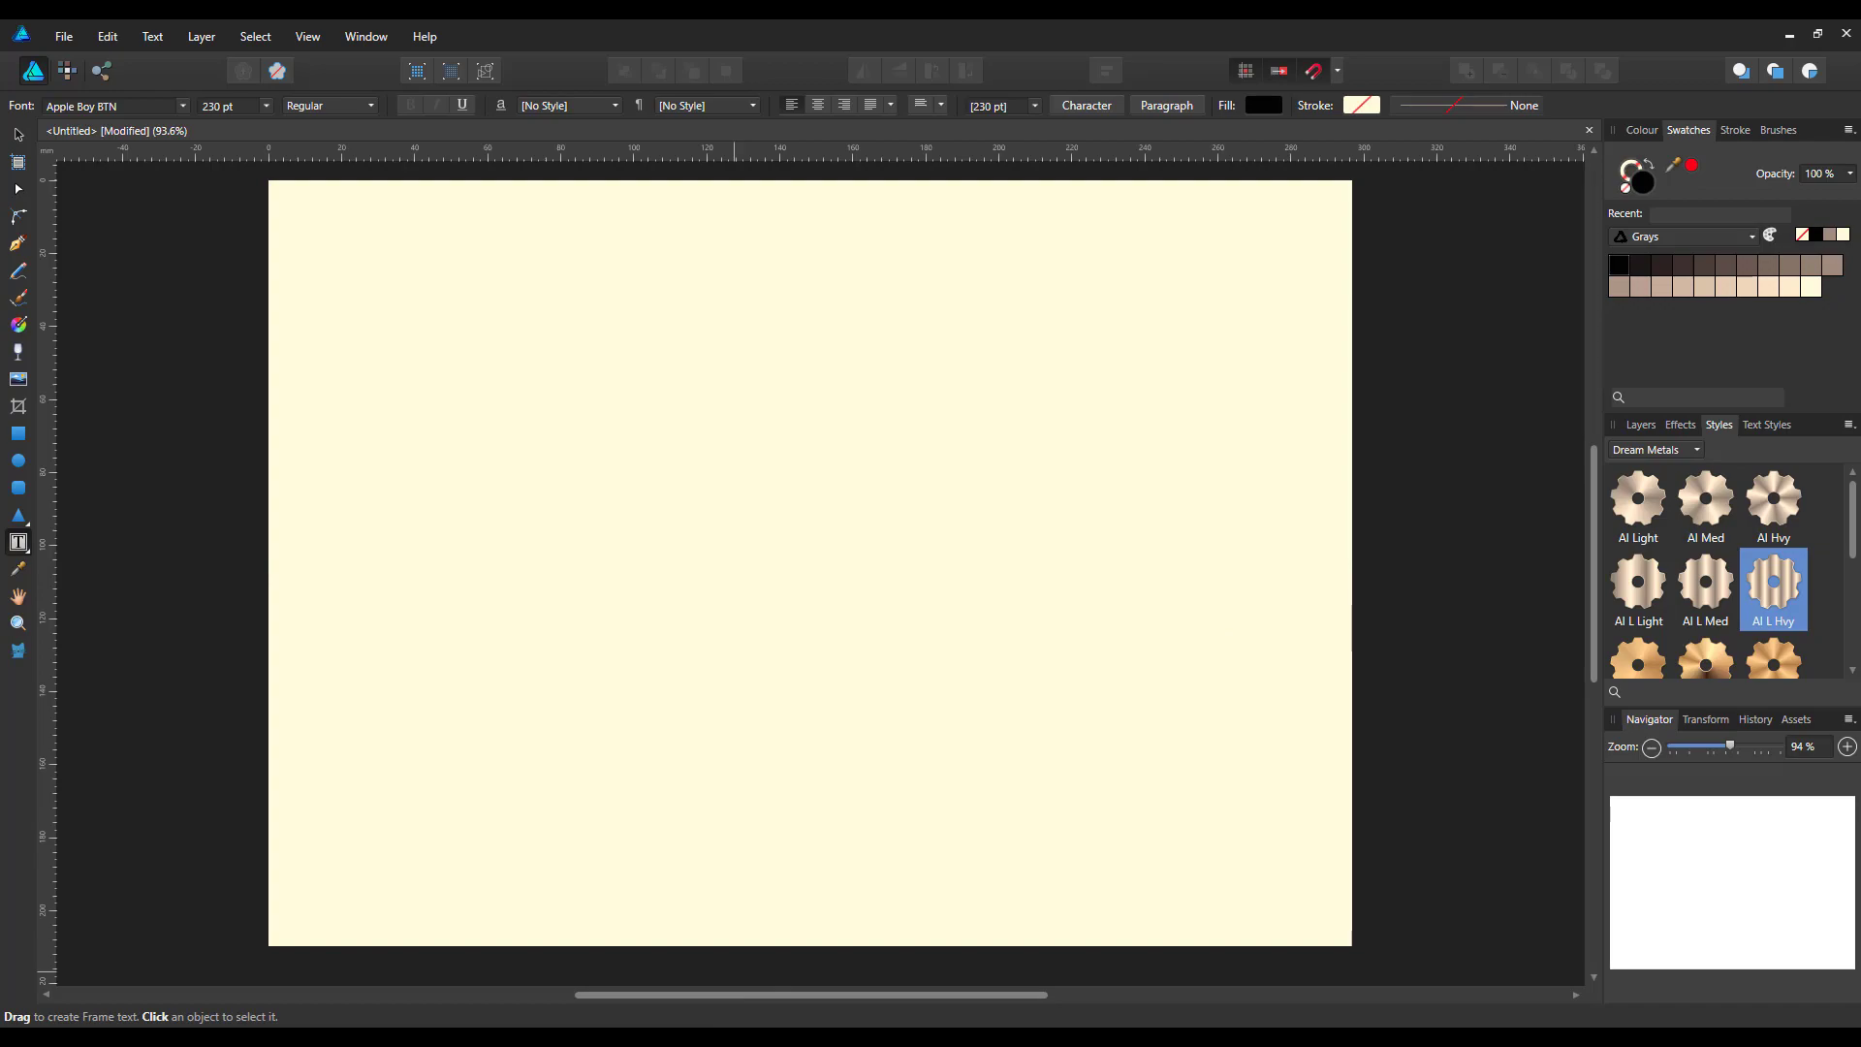
pyautogui.hotkey('alt', 'Tab')
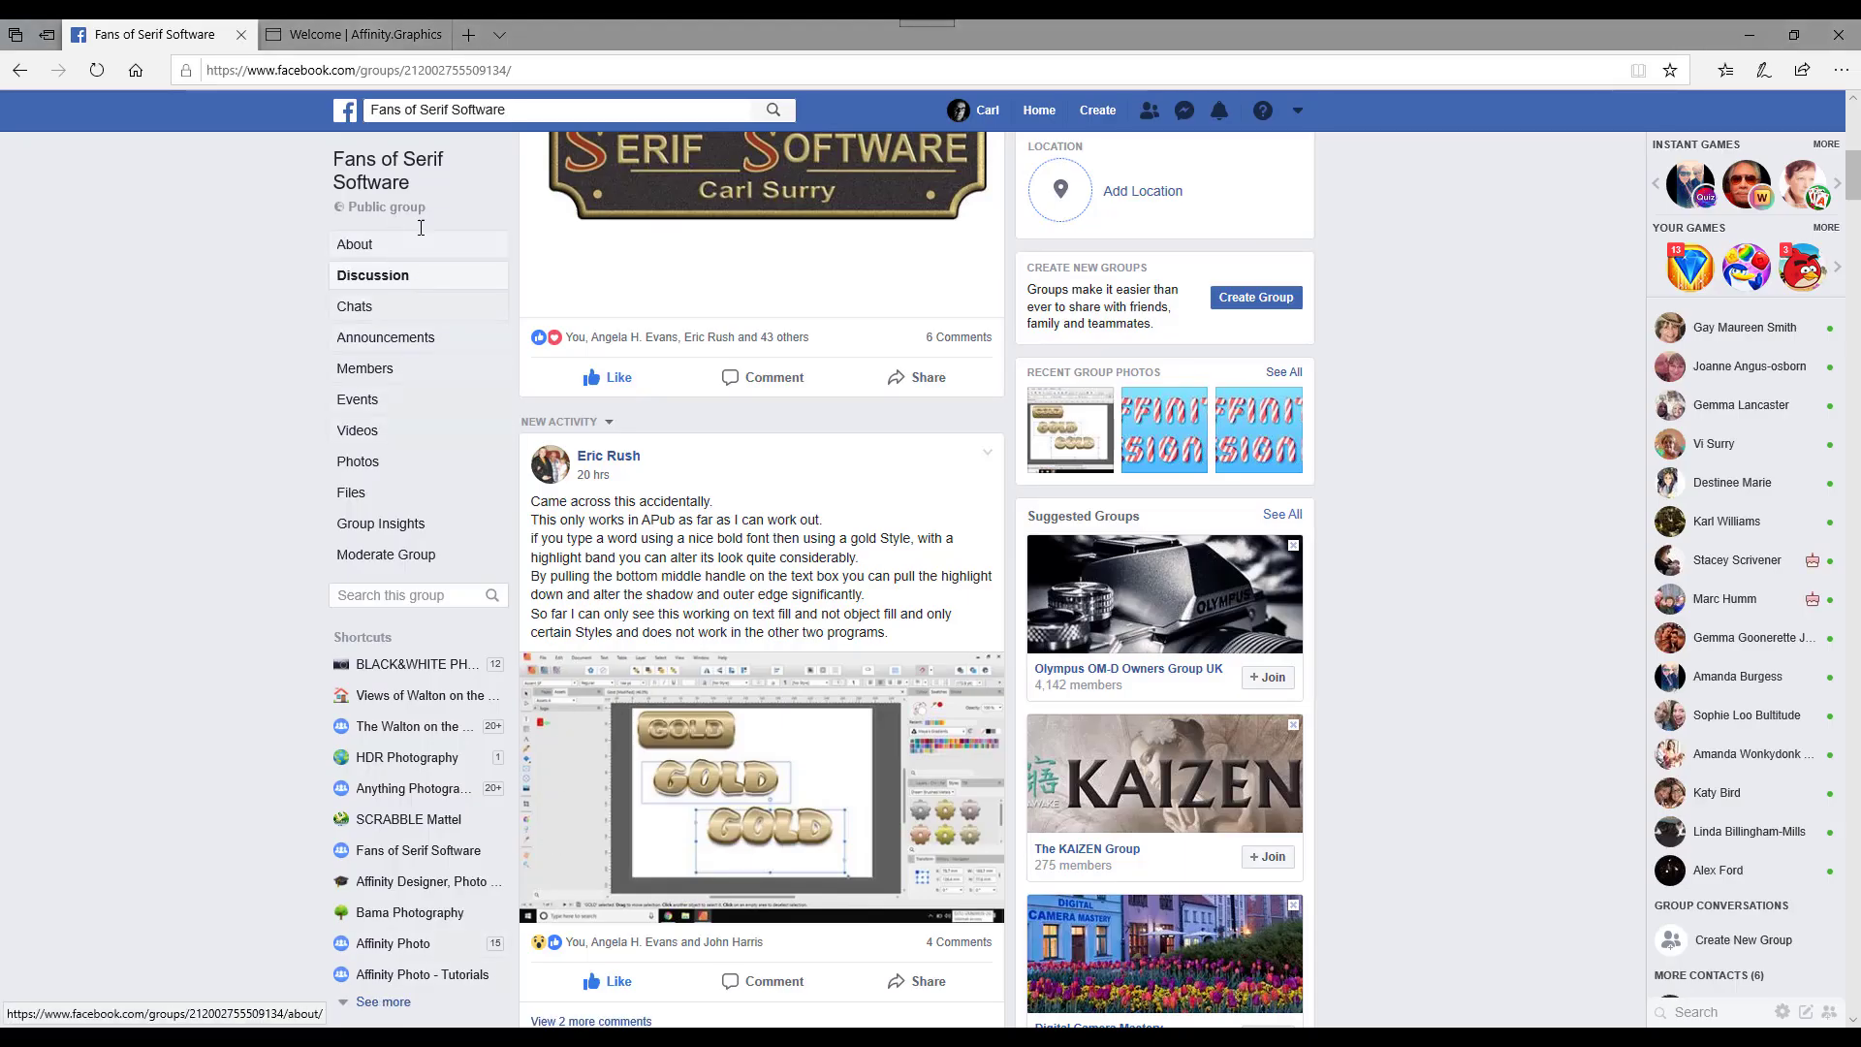
# Go to the Affinity Graphics website and open its View ALL Resources listing.
pyautogui.click(368, 39)
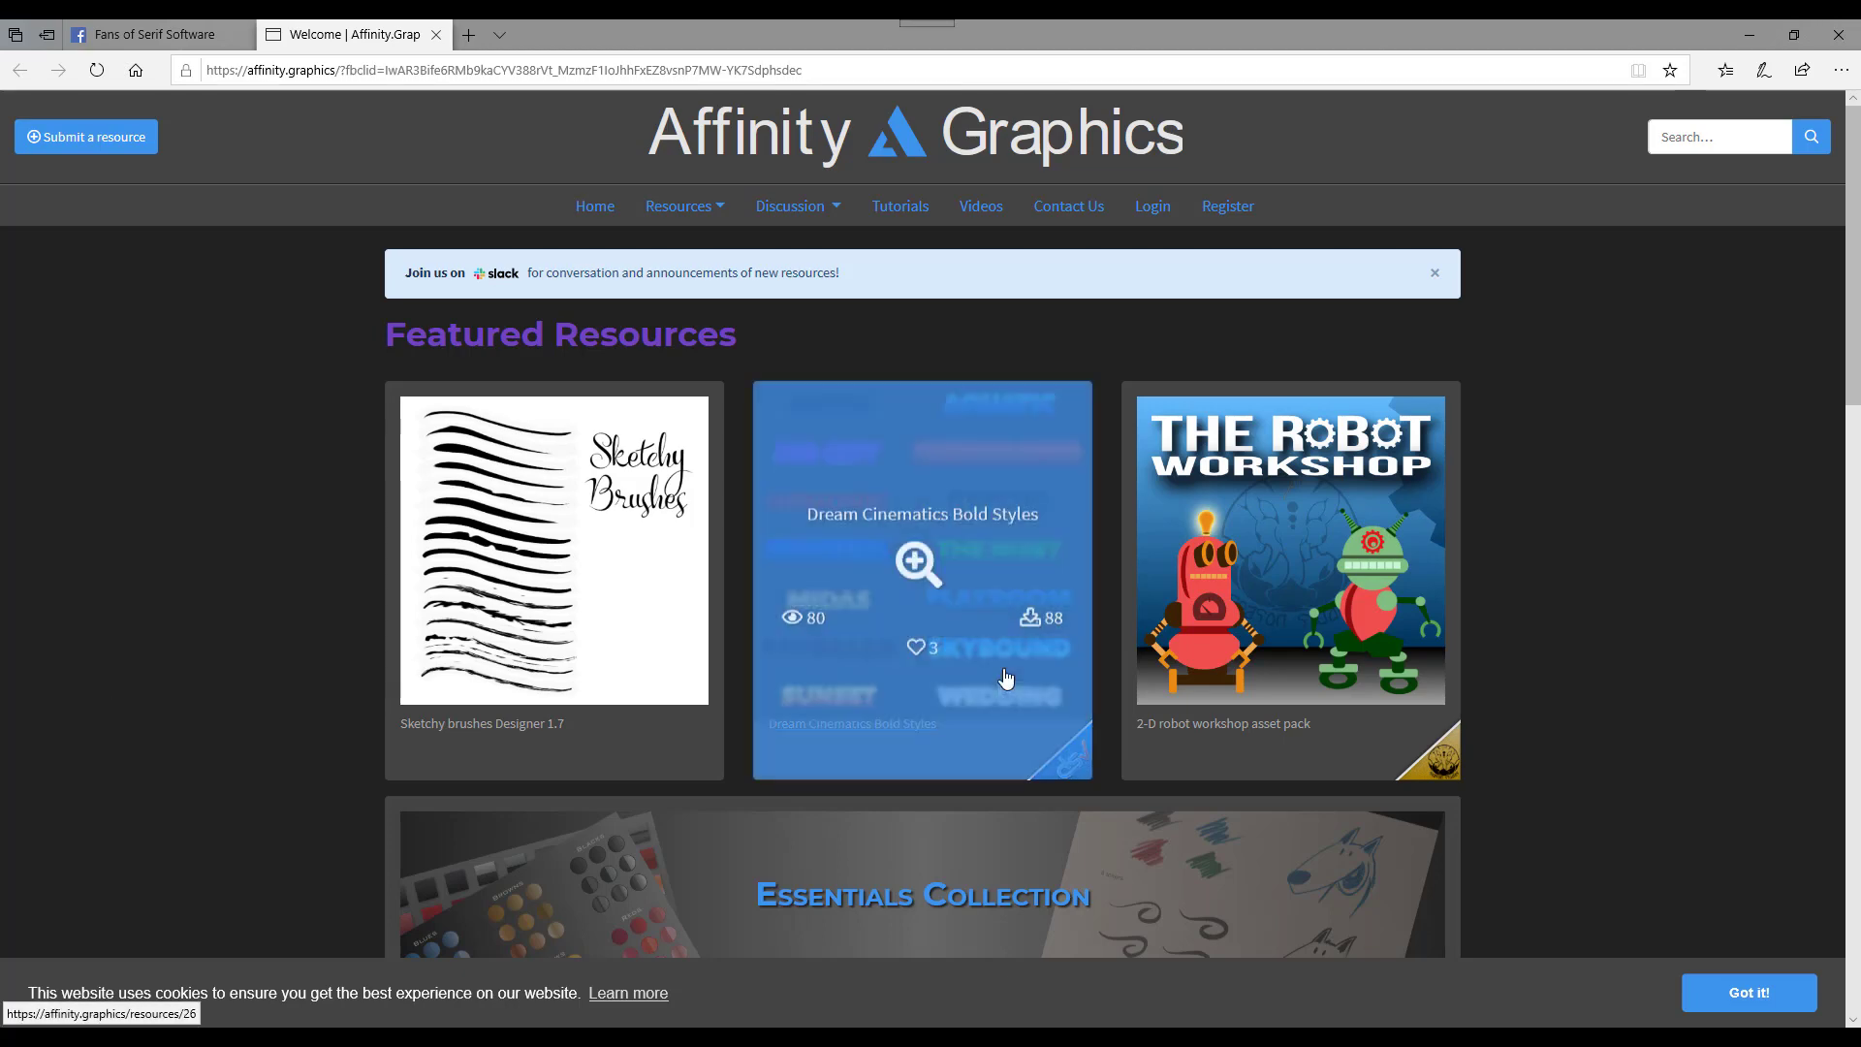
pyautogui.scroll(-5, 1567, 640)
pyautogui.scroll(-13, 1567, 641)
pyautogui.scroll(4, 1566, 637)
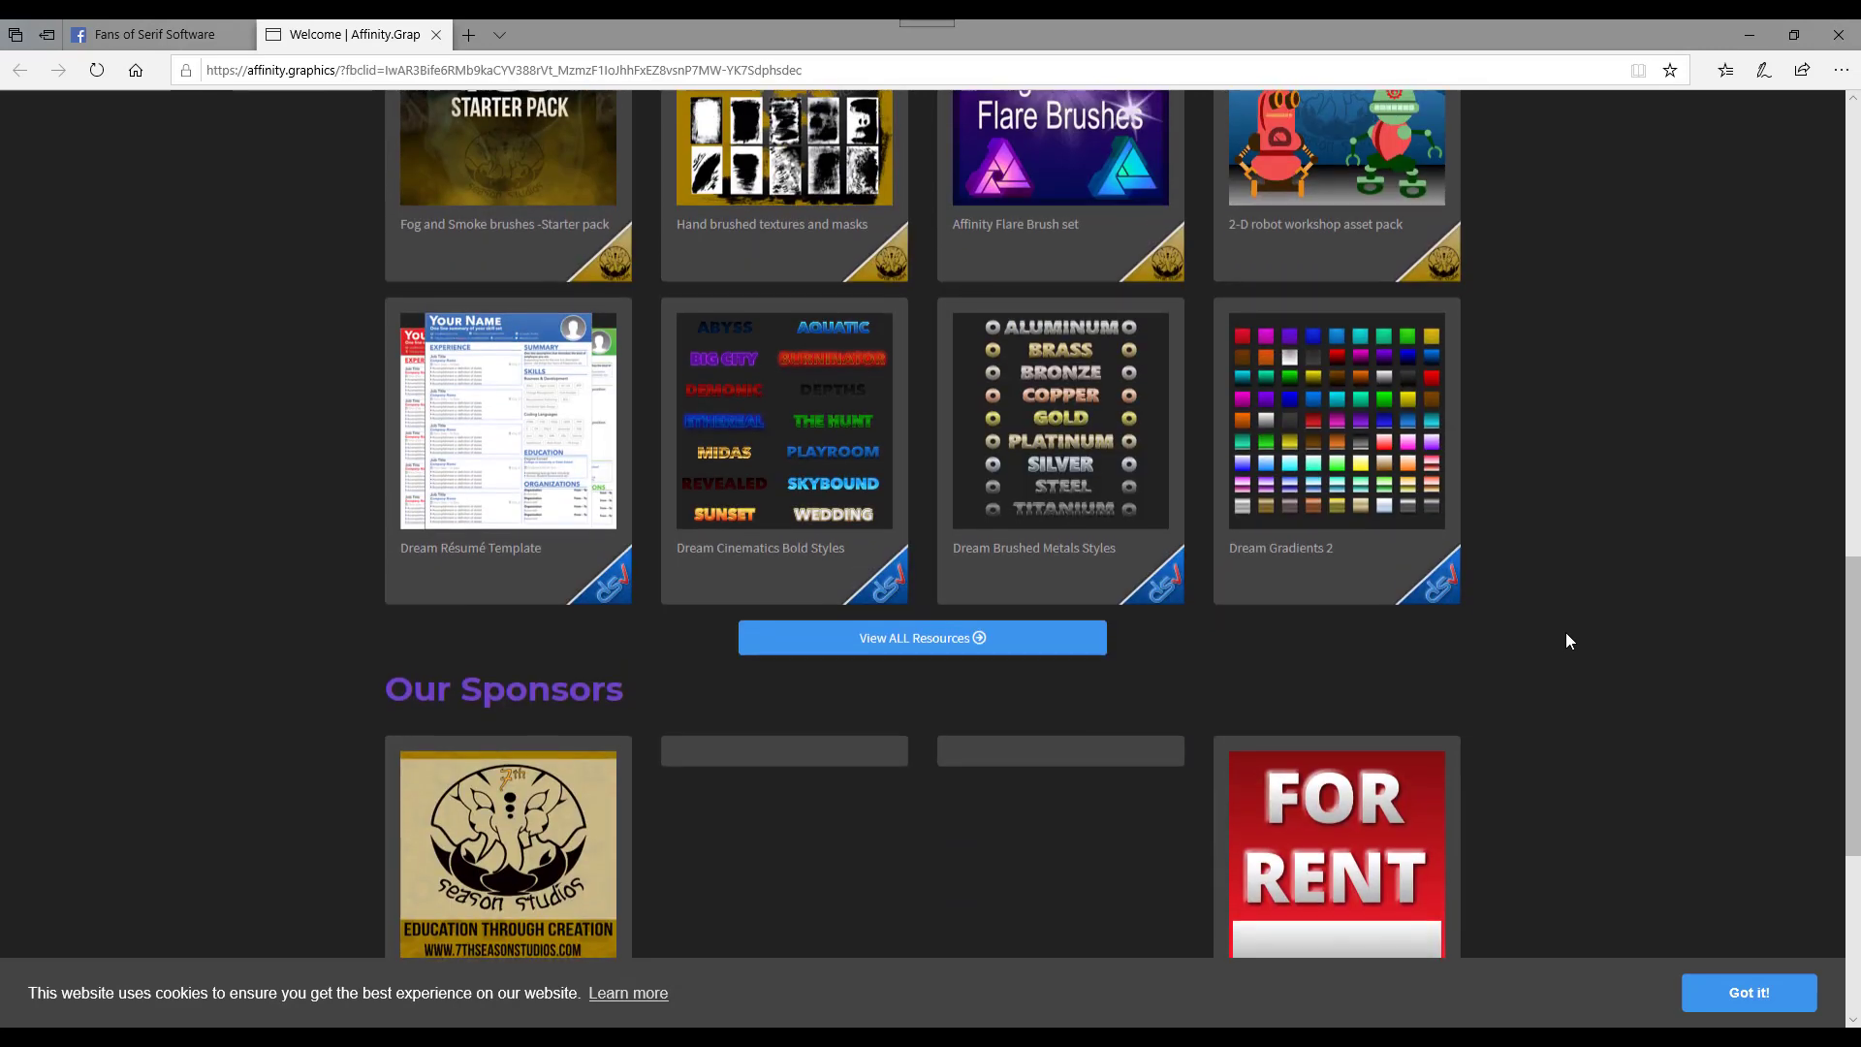
pyautogui.click(914, 654)
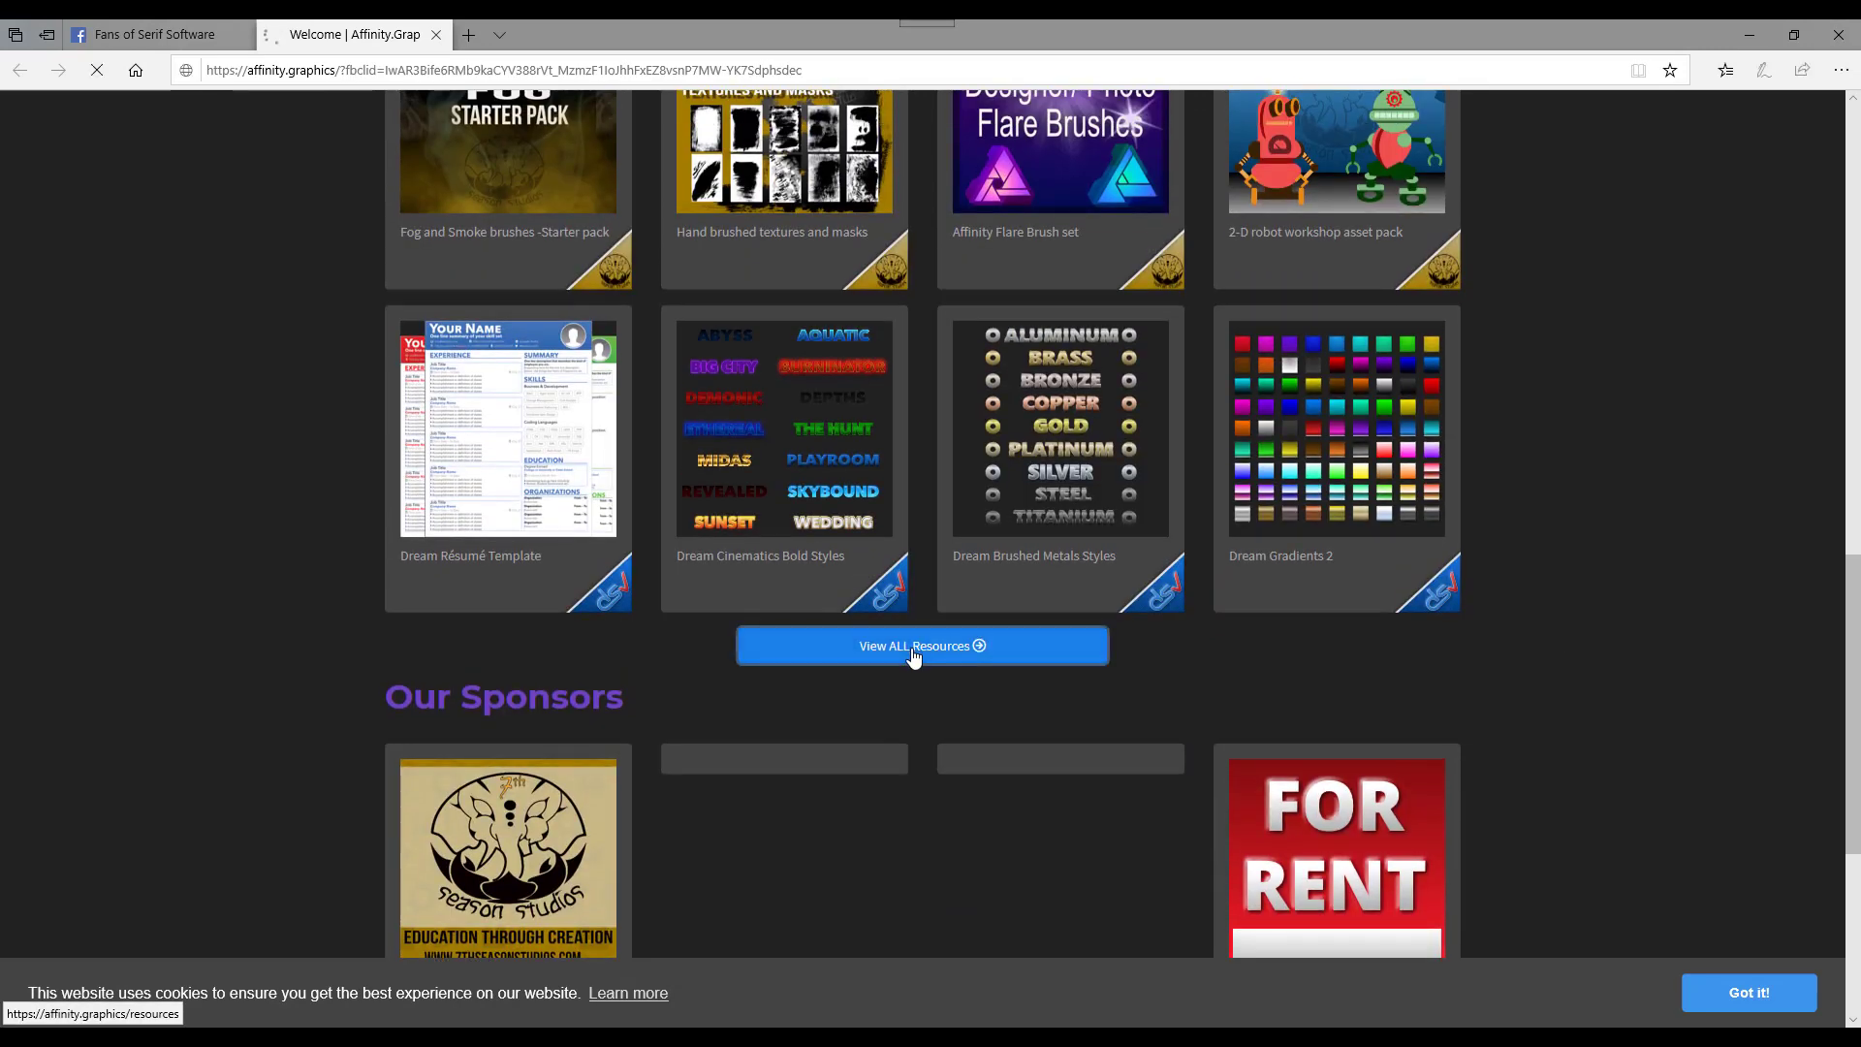
# Browse the resources through page 2, where Dream Raw Metals Styles is listed.
pyautogui.scroll(-3, 1587, 485)
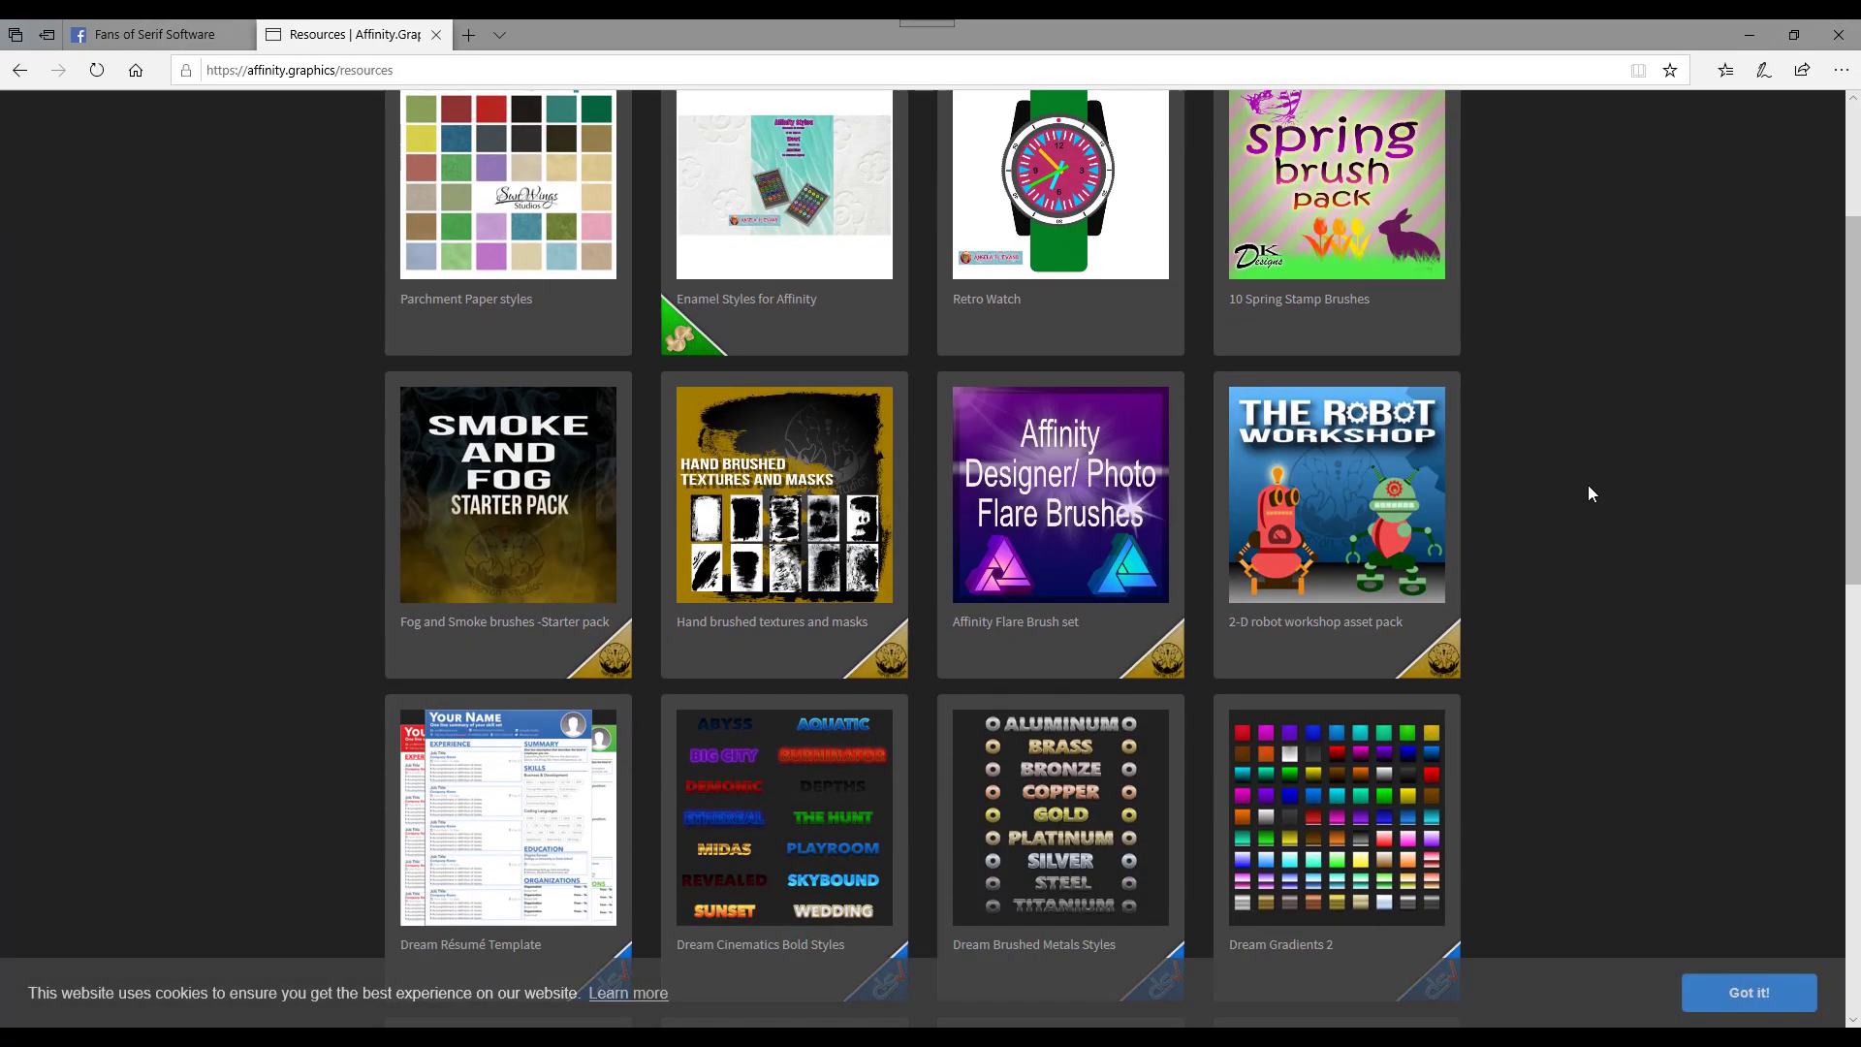
pyautogui.scroll(2, 653, 349)
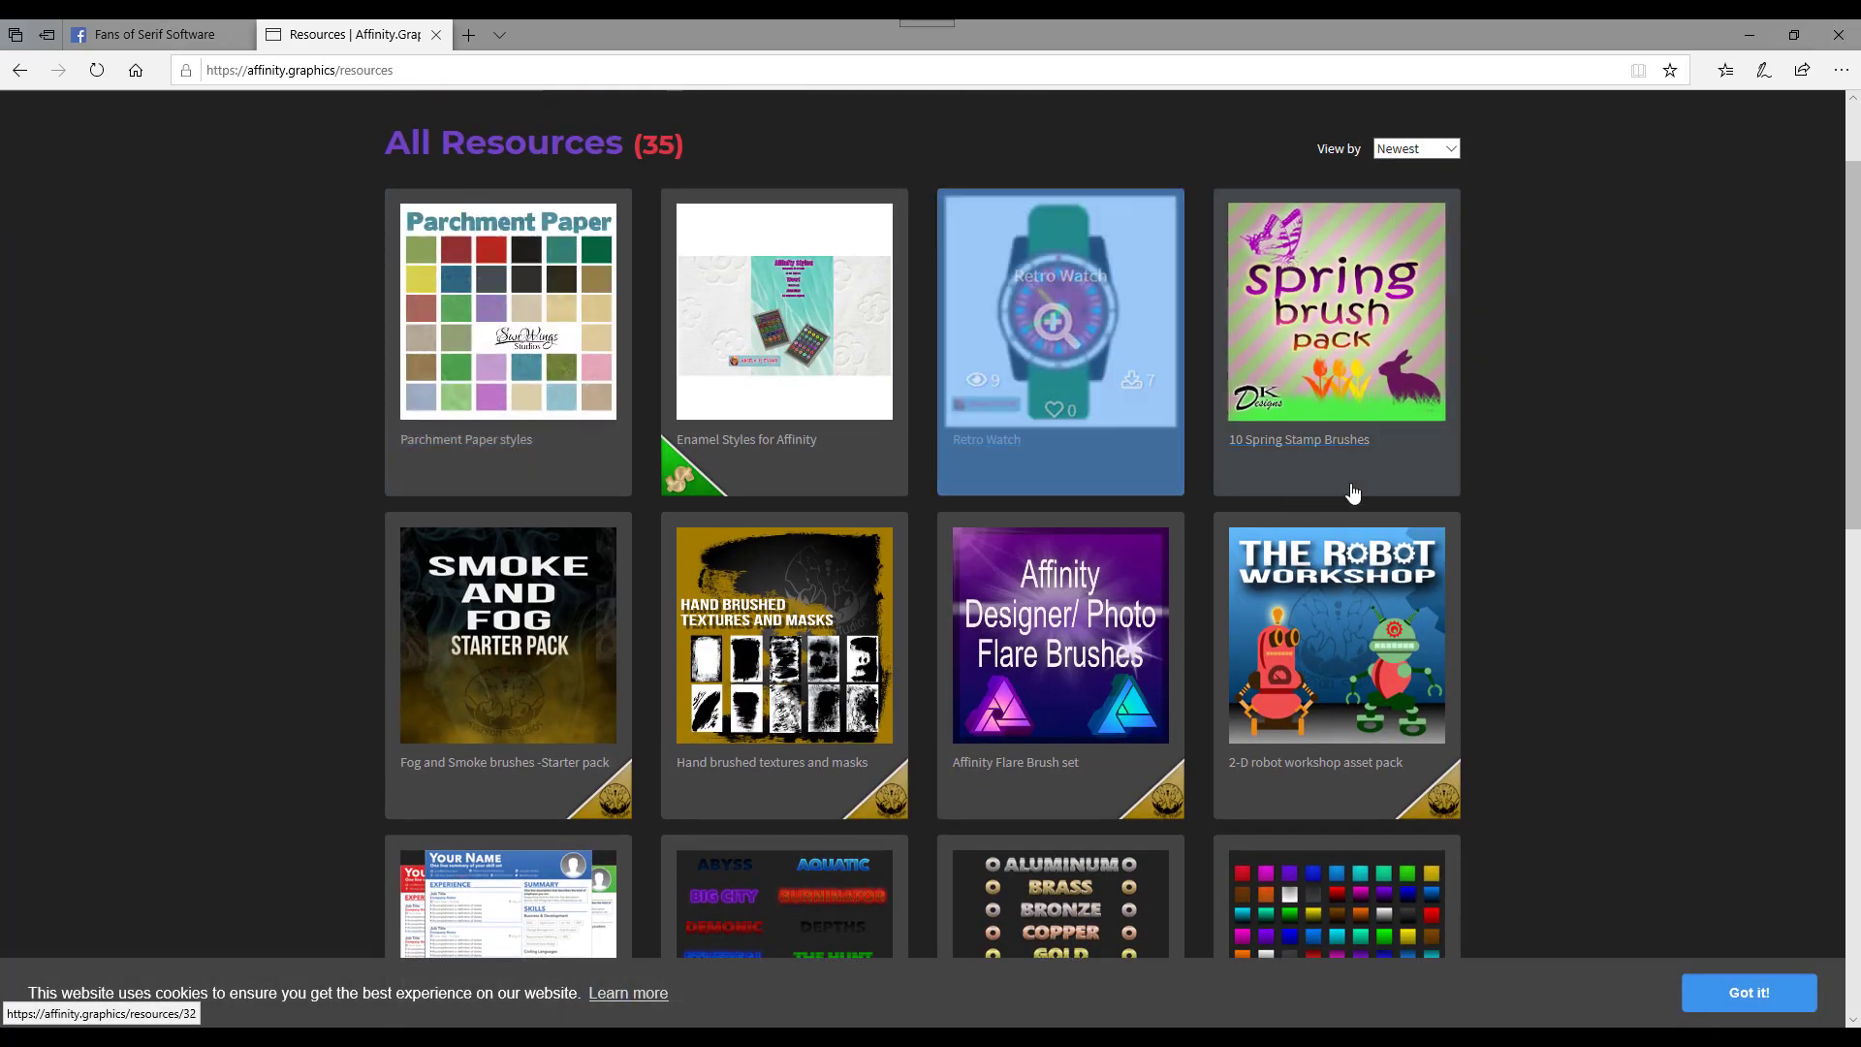
pyautogui.scroll(-2, 1512, 451)
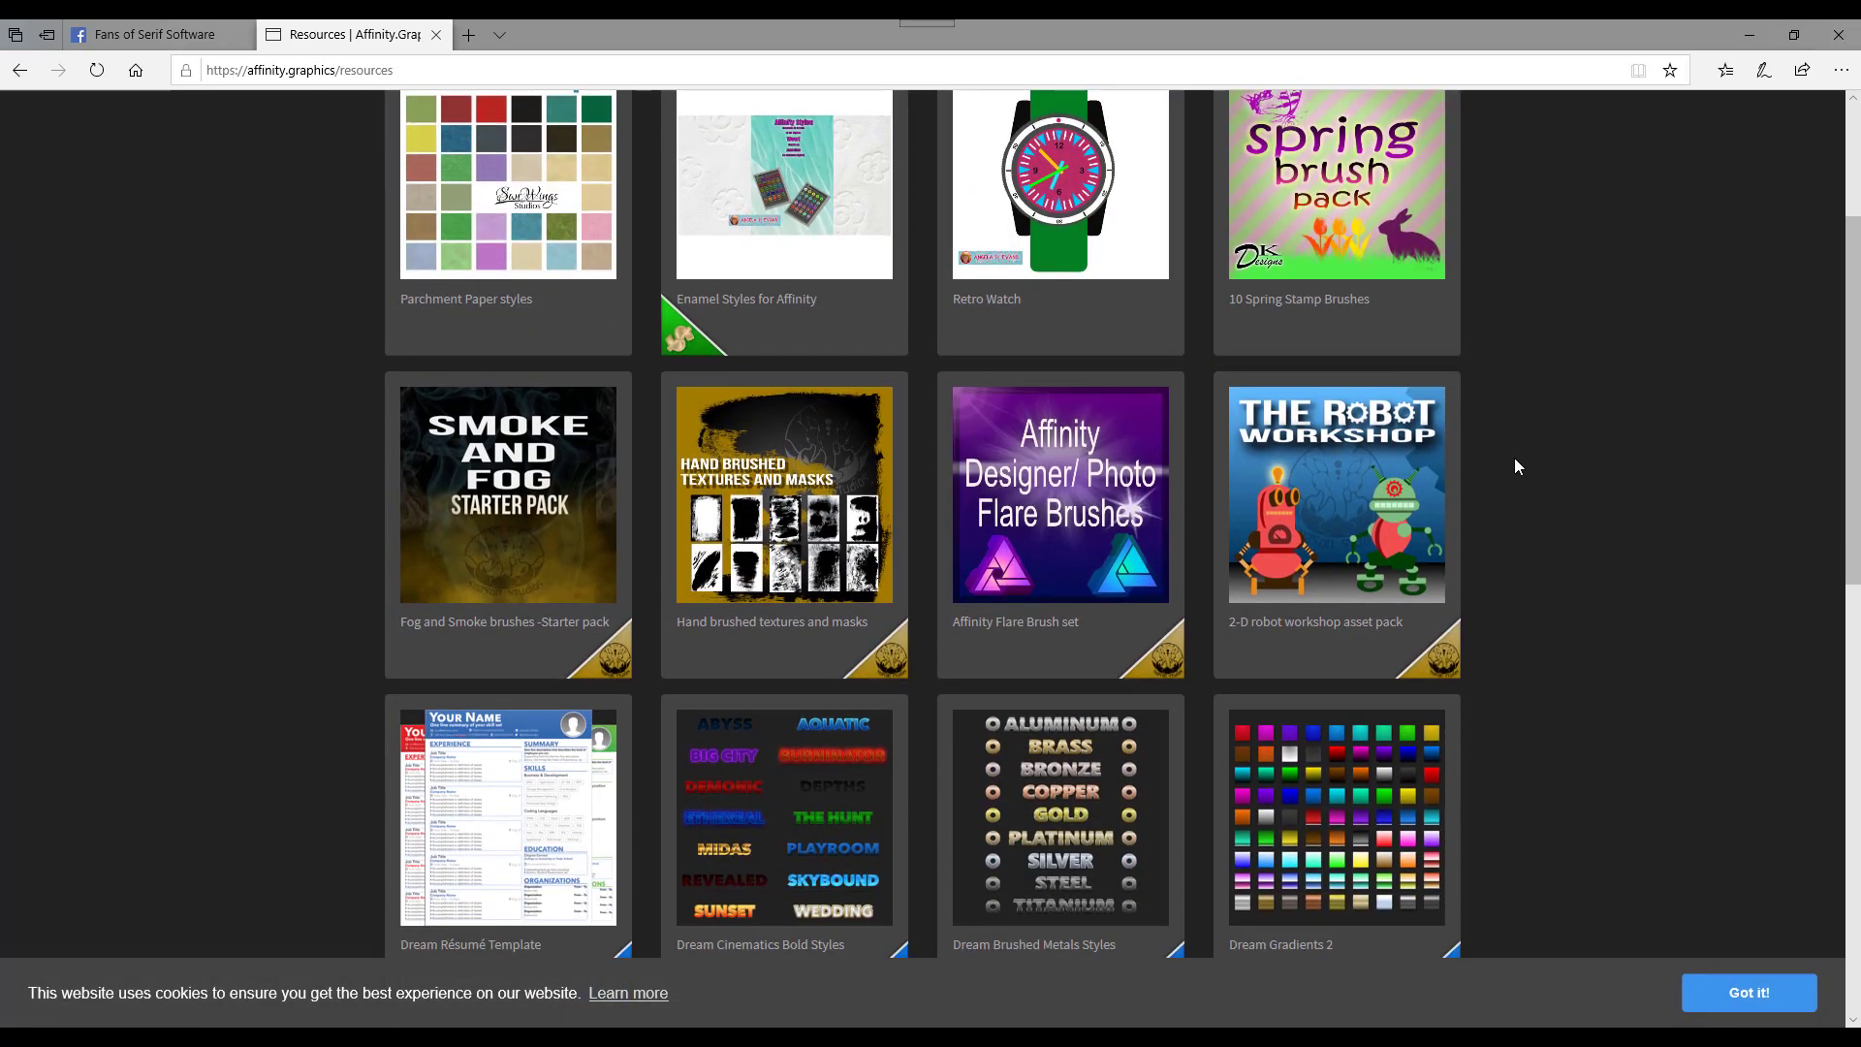
pyautogui.scroll(-4, 1514, 460)
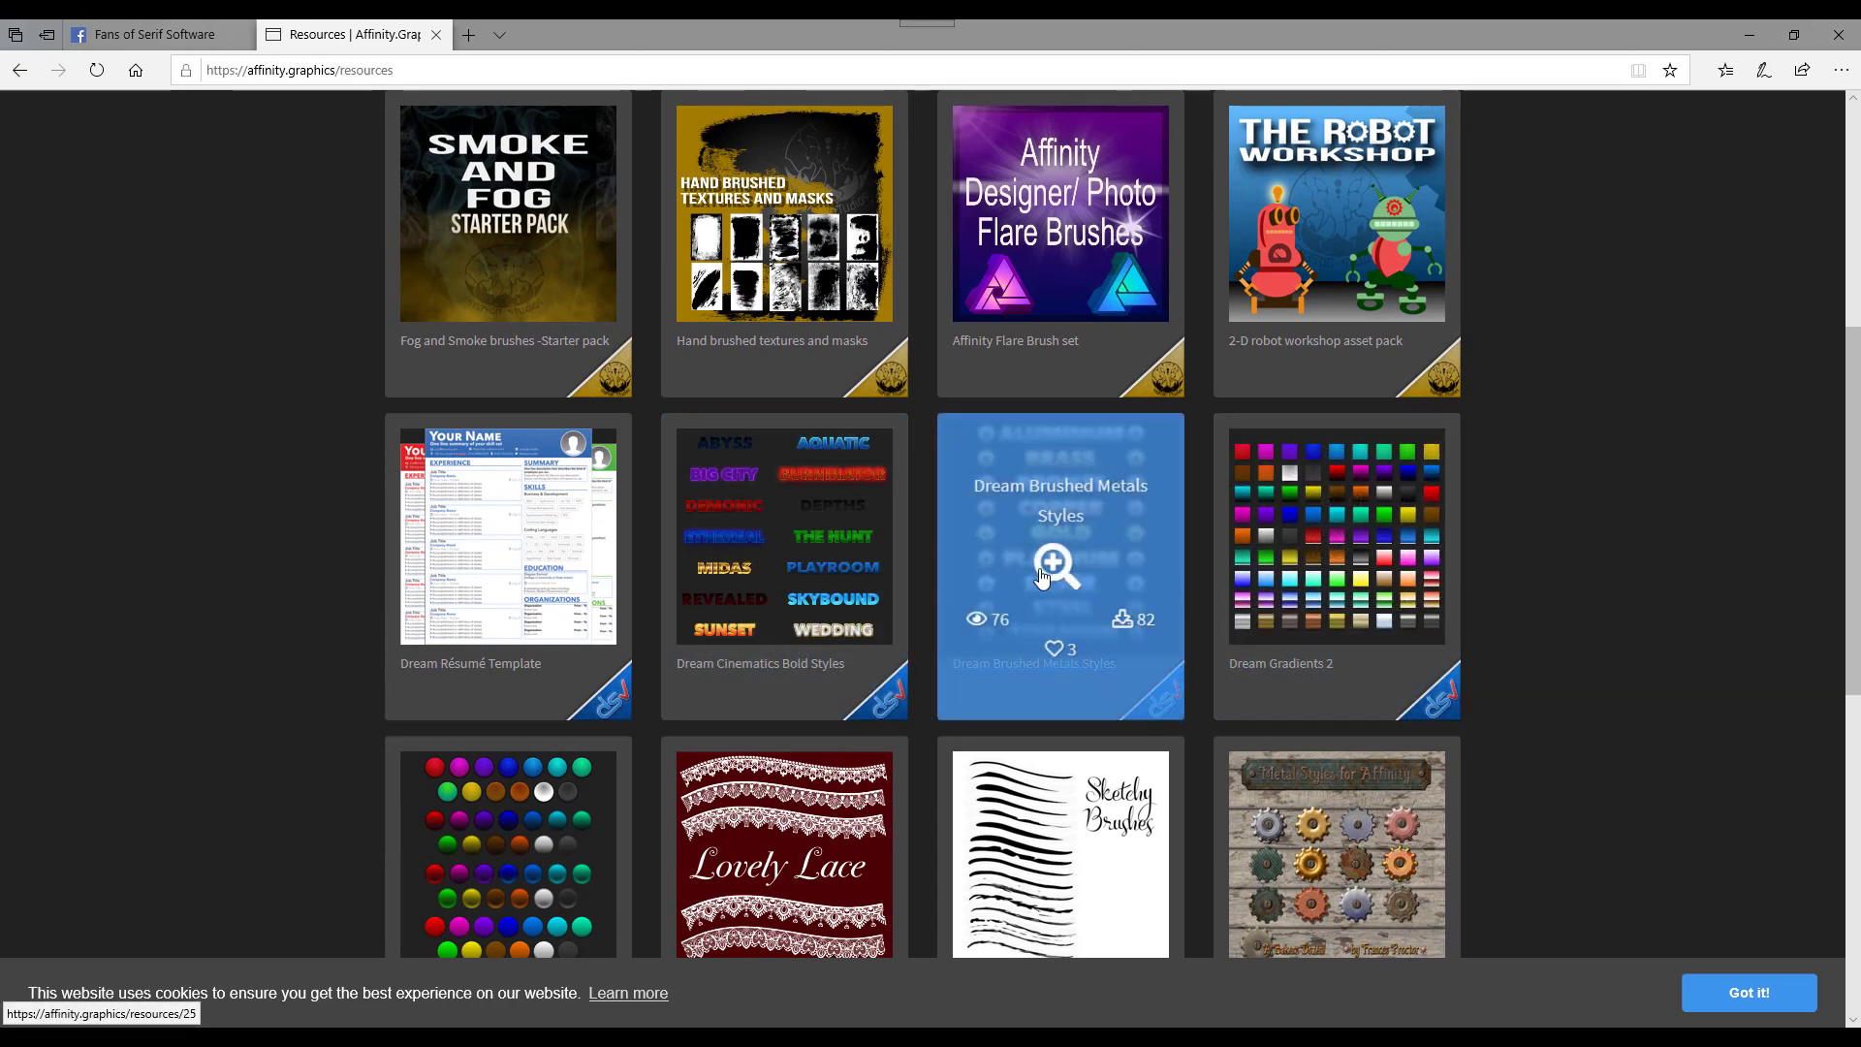
pyautogui.scroll(-6, 1539, 529)
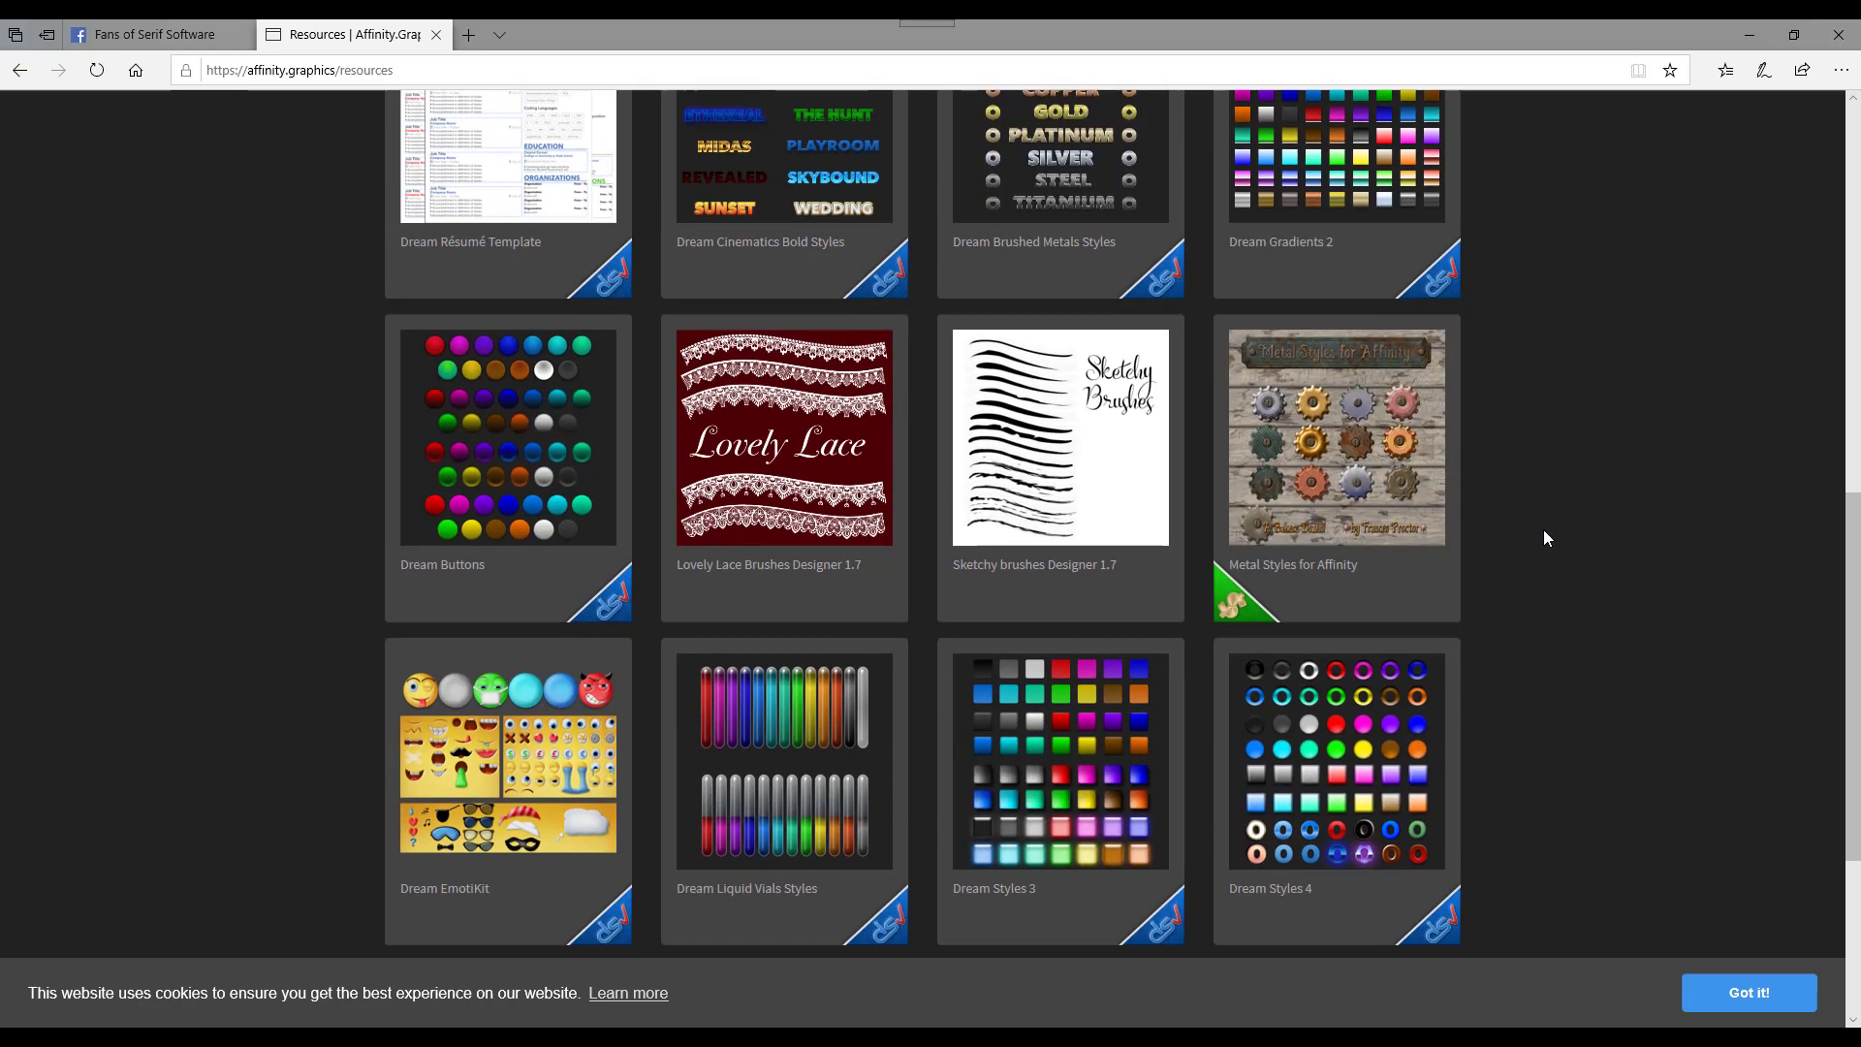
pyautogui.scroll(-5, 1544, 529)
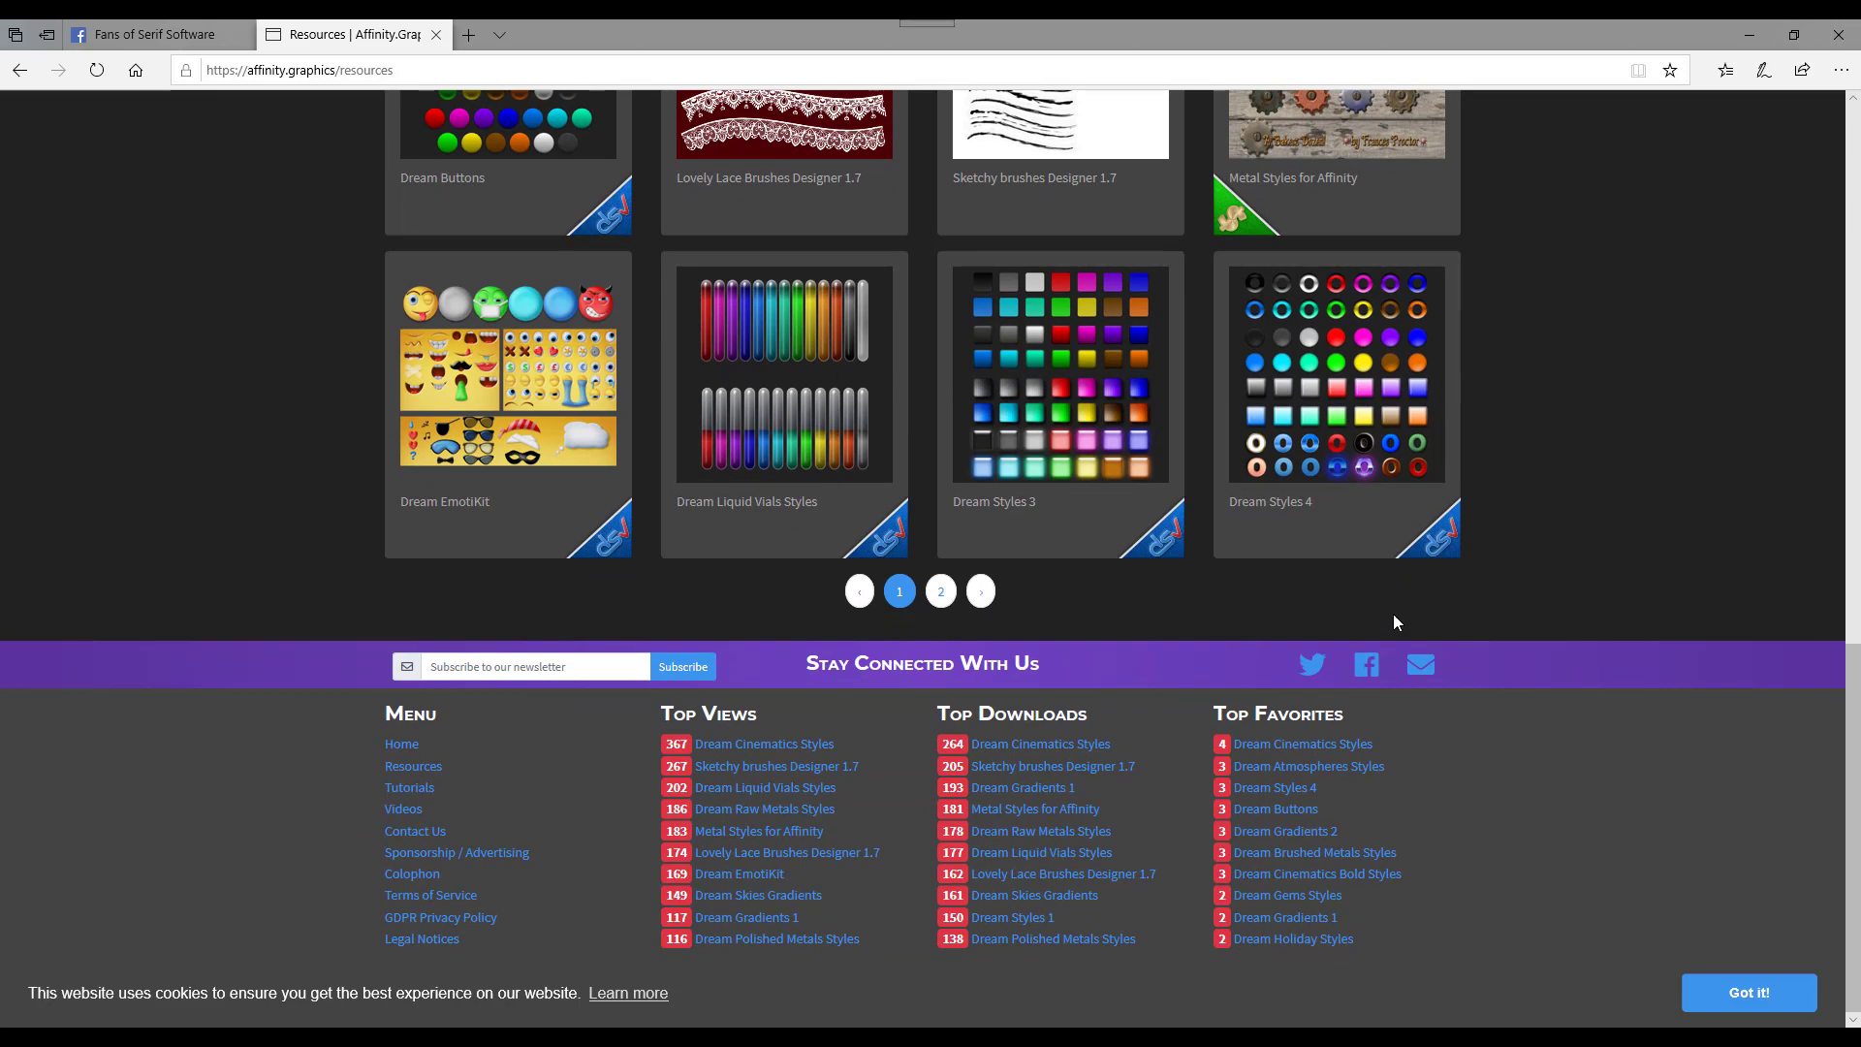
pyautogui.click(940, 592)
pyautogui.scroll(-4, 1636, 485)
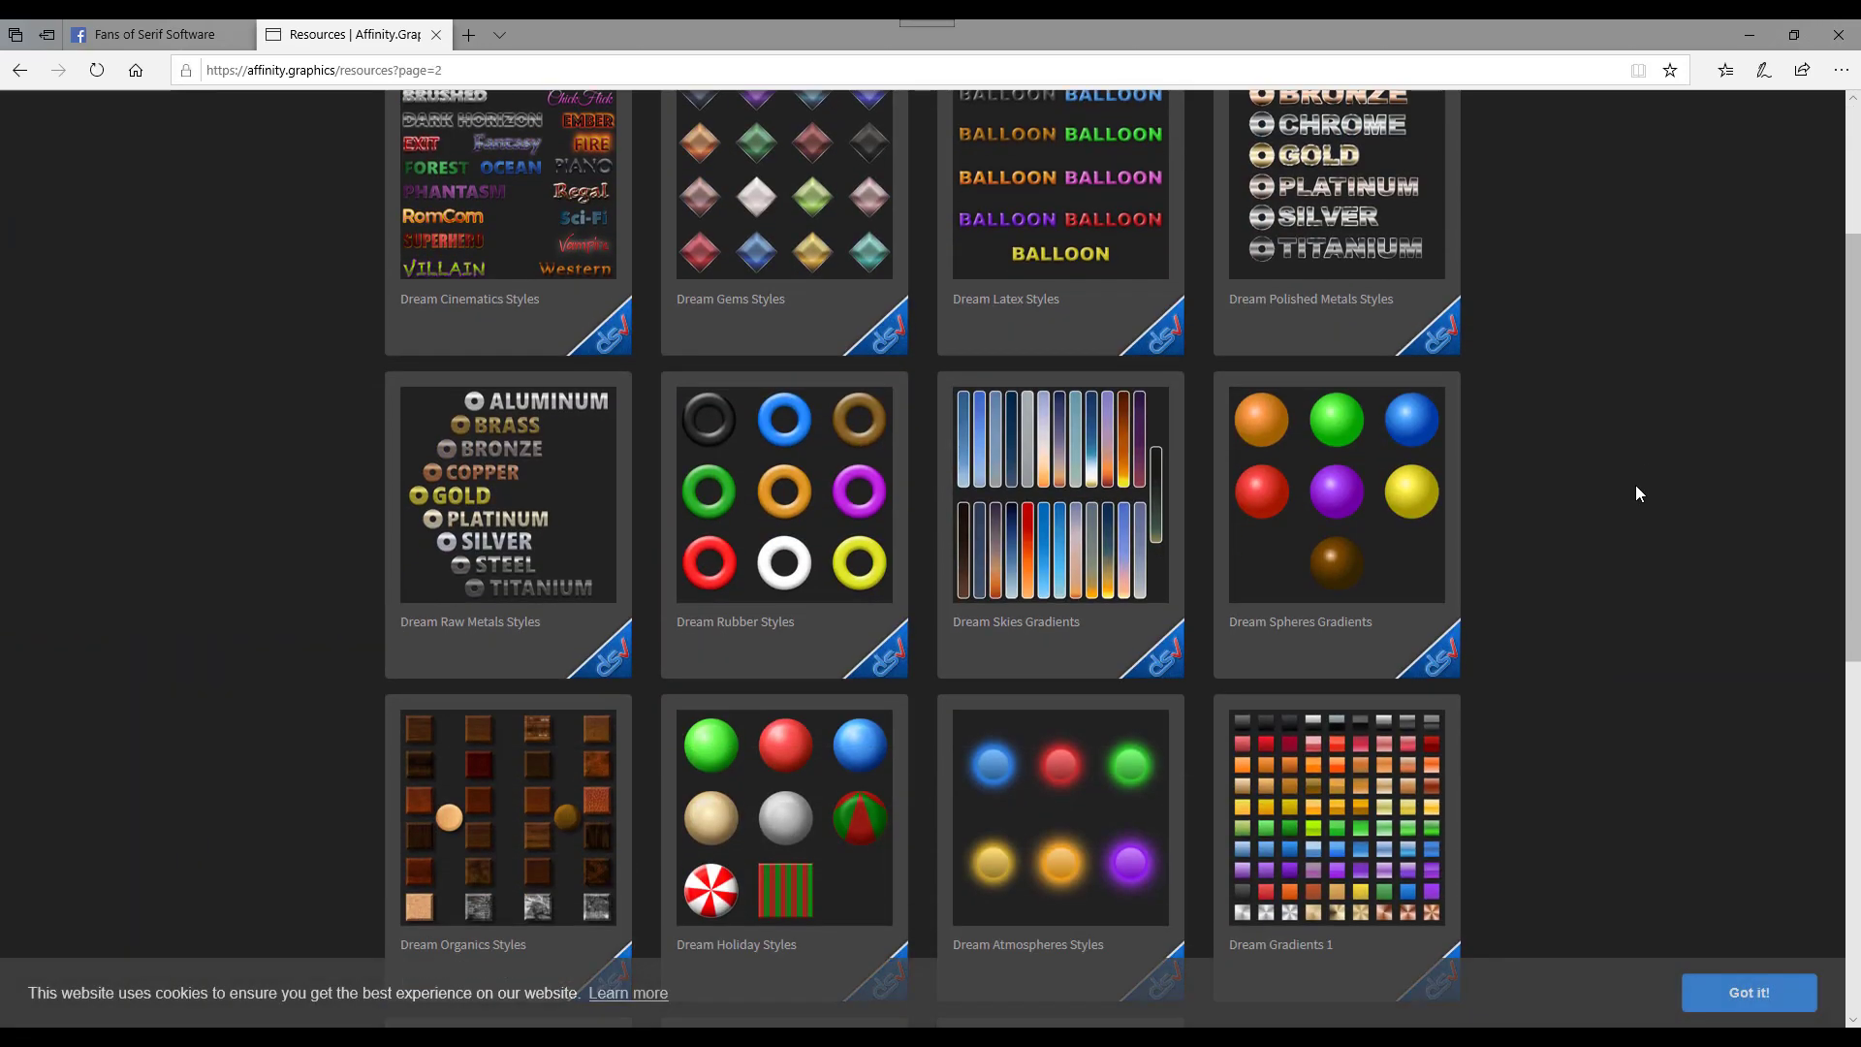
pyautogui.scroll(-3, 1636, 486)
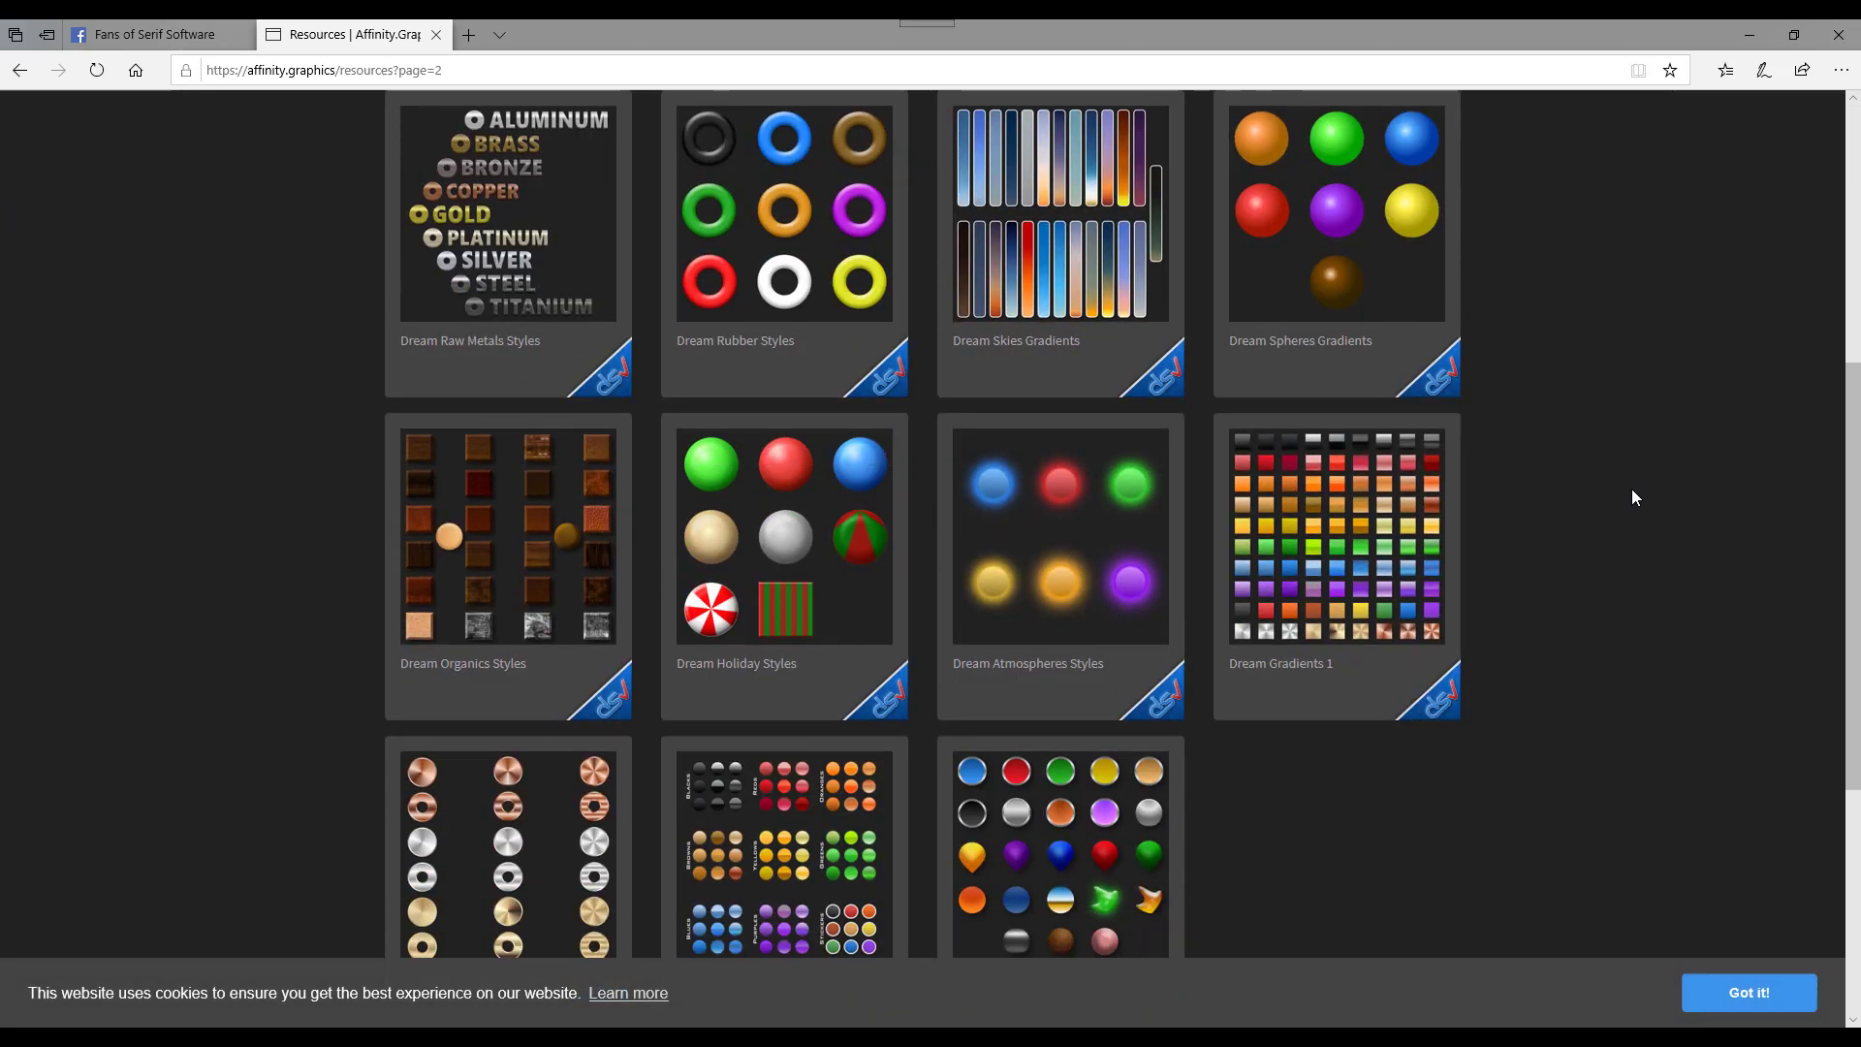
pyautogui.scroll(3, 1631, 490)
pyautogui.scroll(3, 1631, 499)
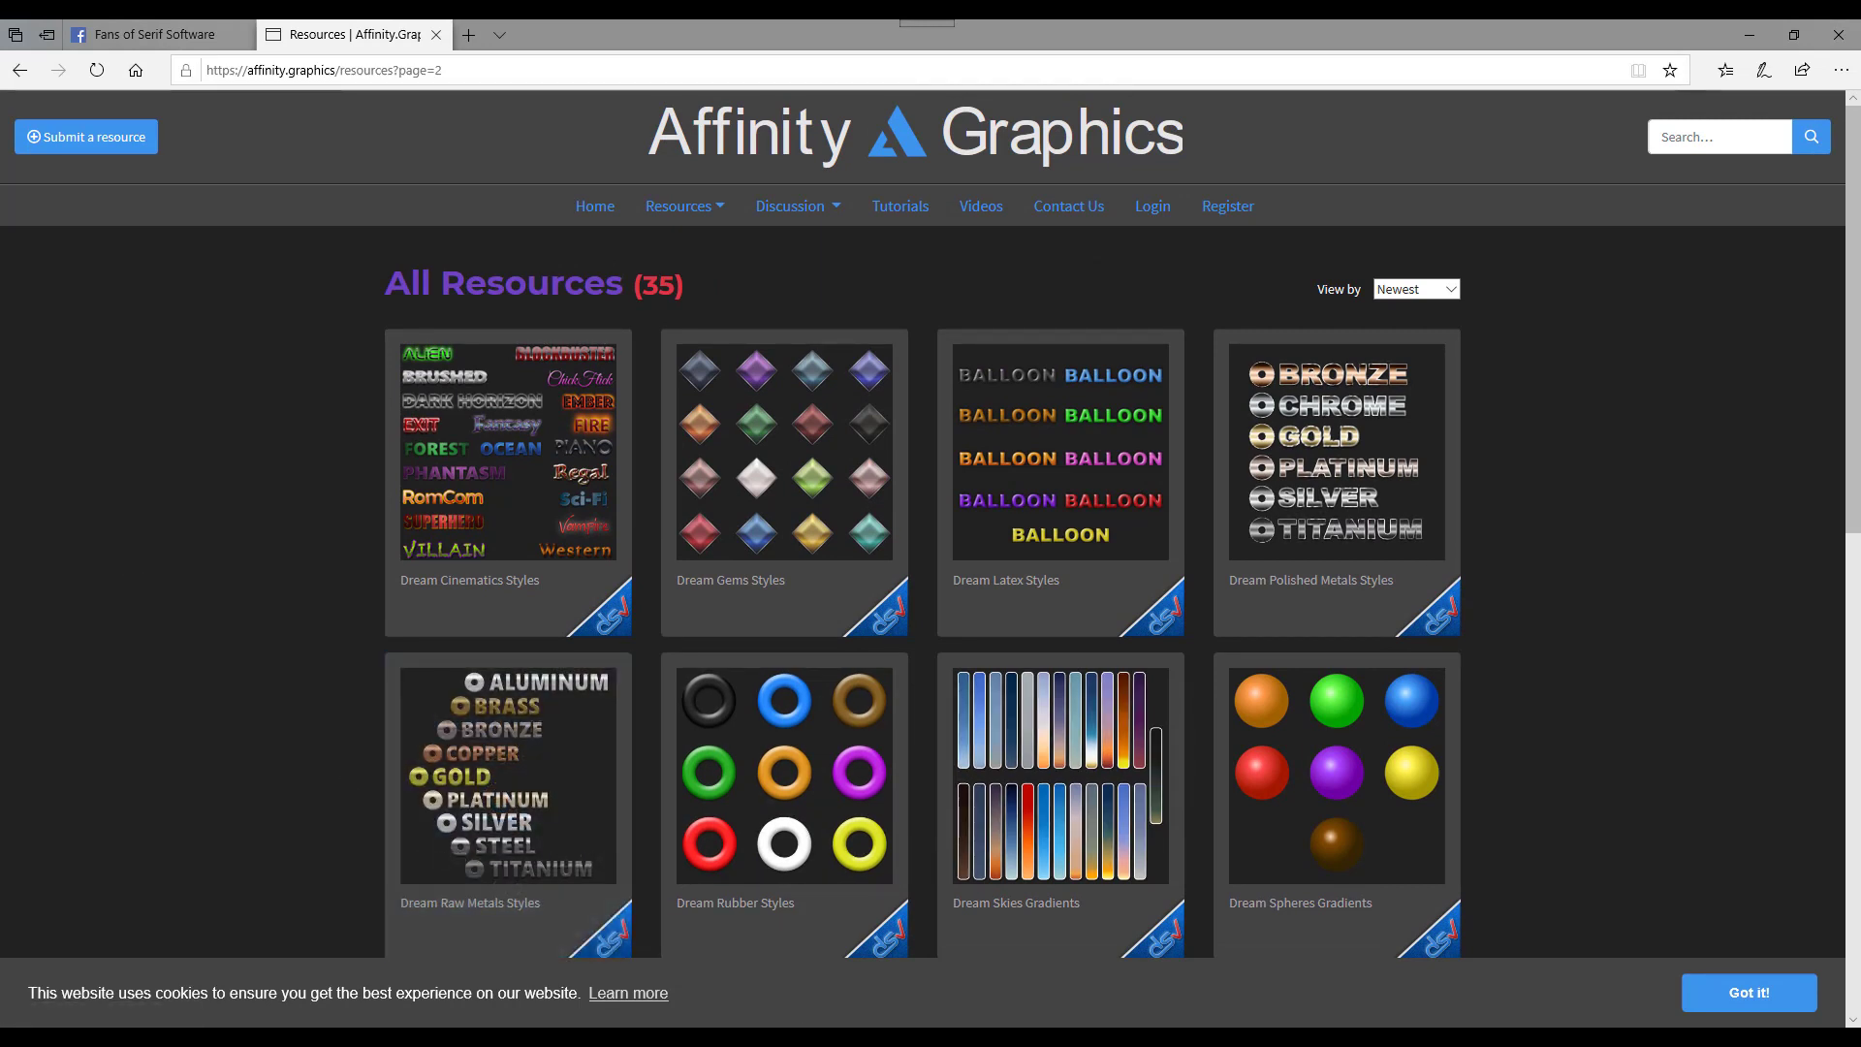
# Bring Affinity Publisher forward and open its Help menu to check the version.
pyautogui.moveTo(694, 1037)
pyautogui.click(696, 969)
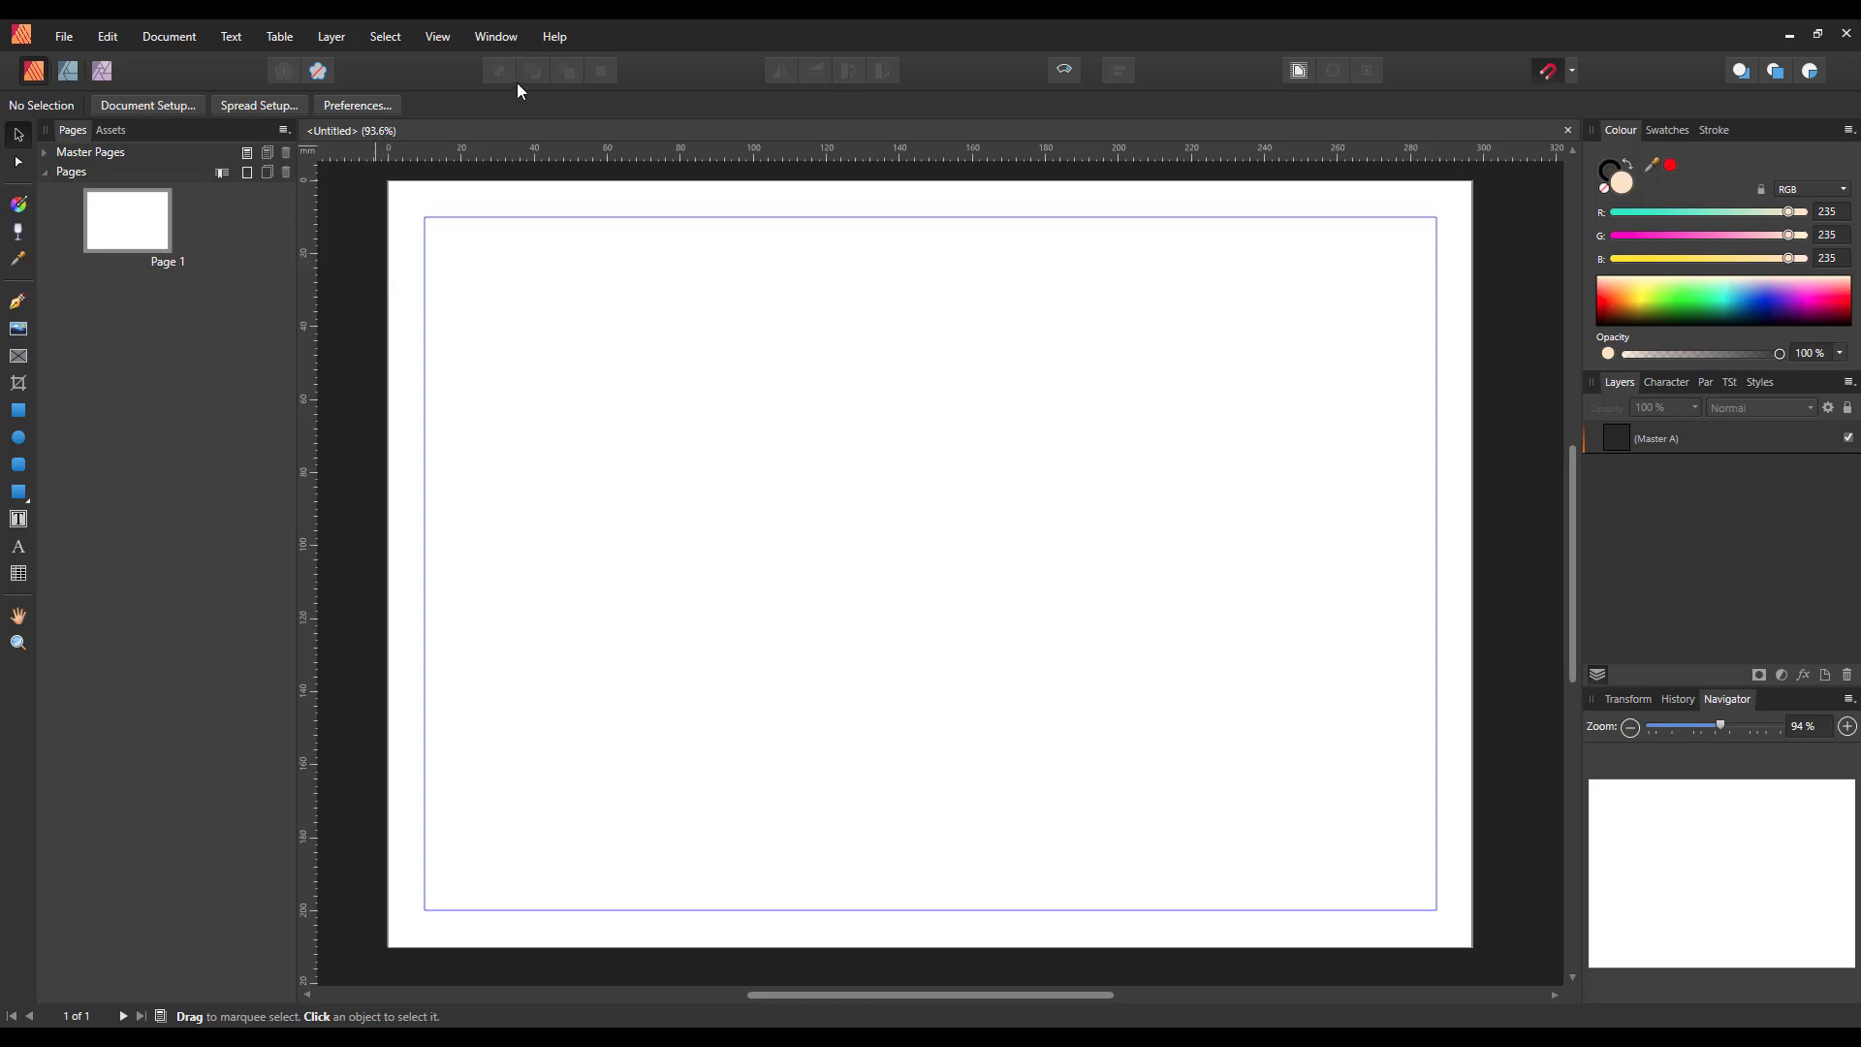
pyautogui.click(555, 37)
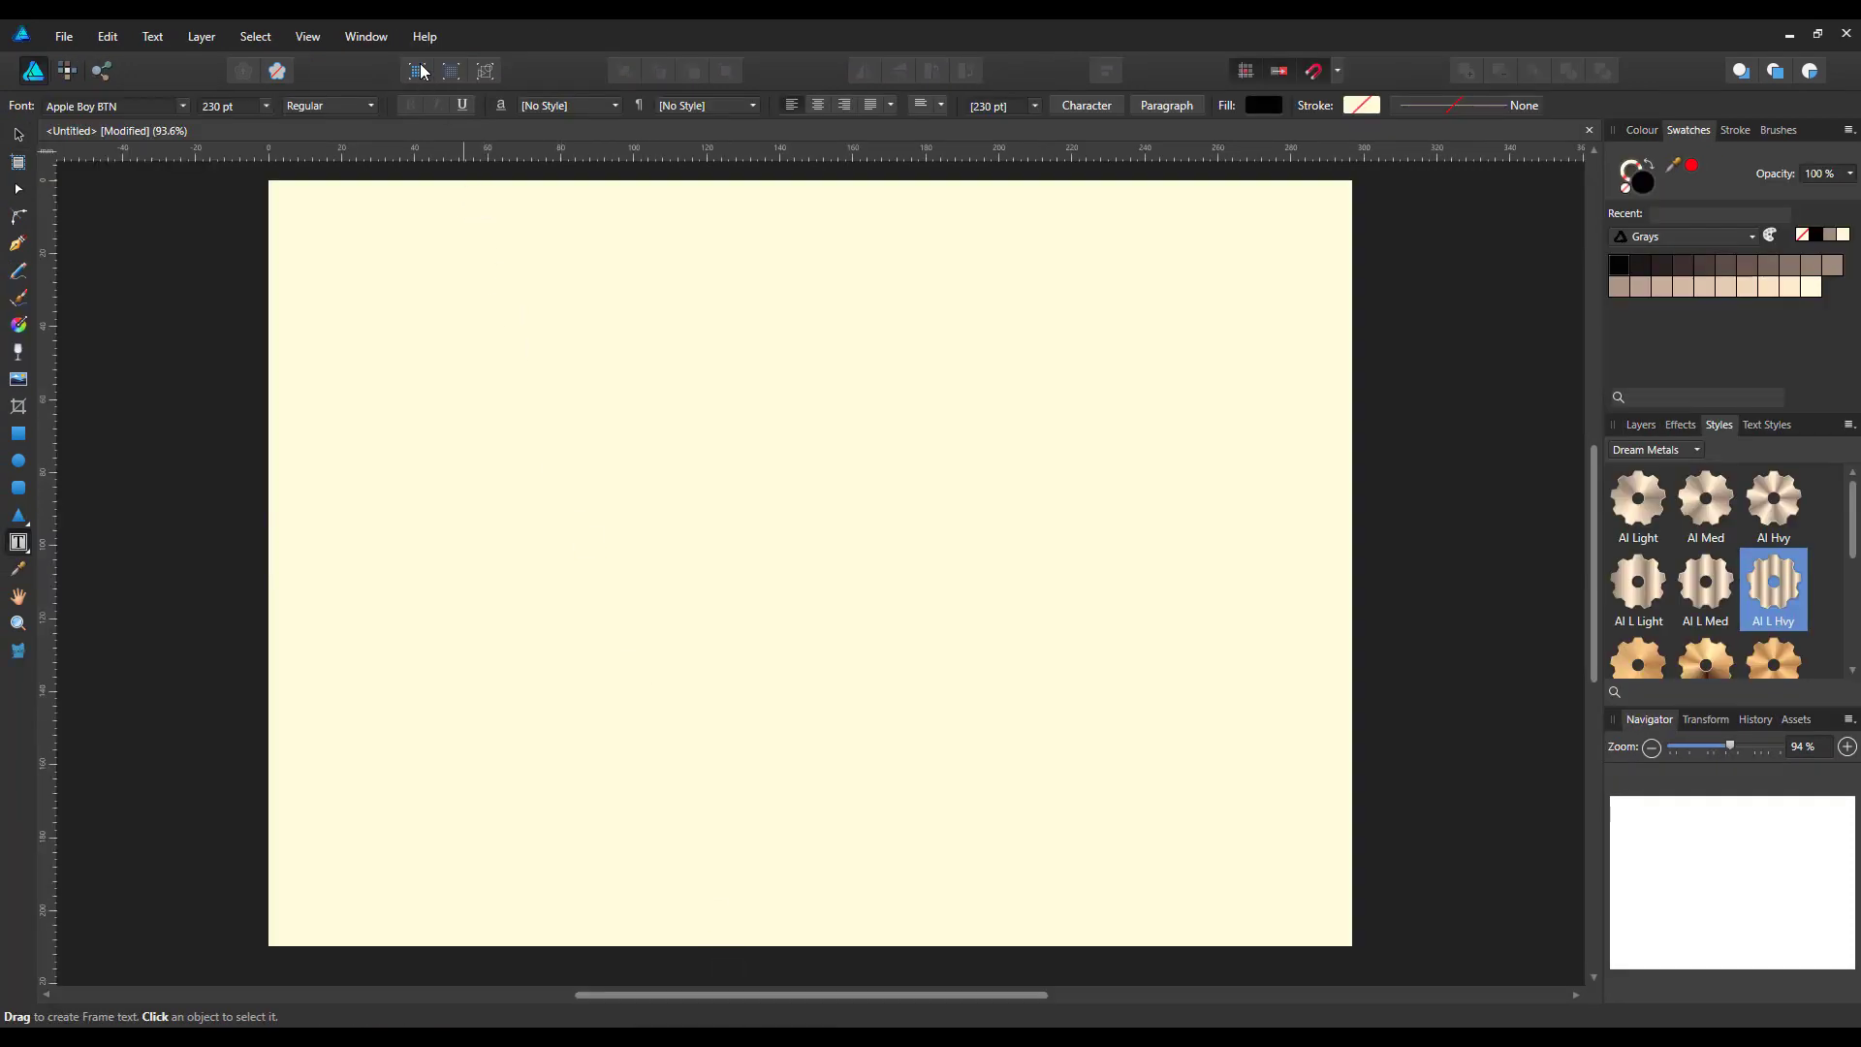
# Show the Help > About Affinity Designer splash with its version details.
pyautogui.click(424, 39)
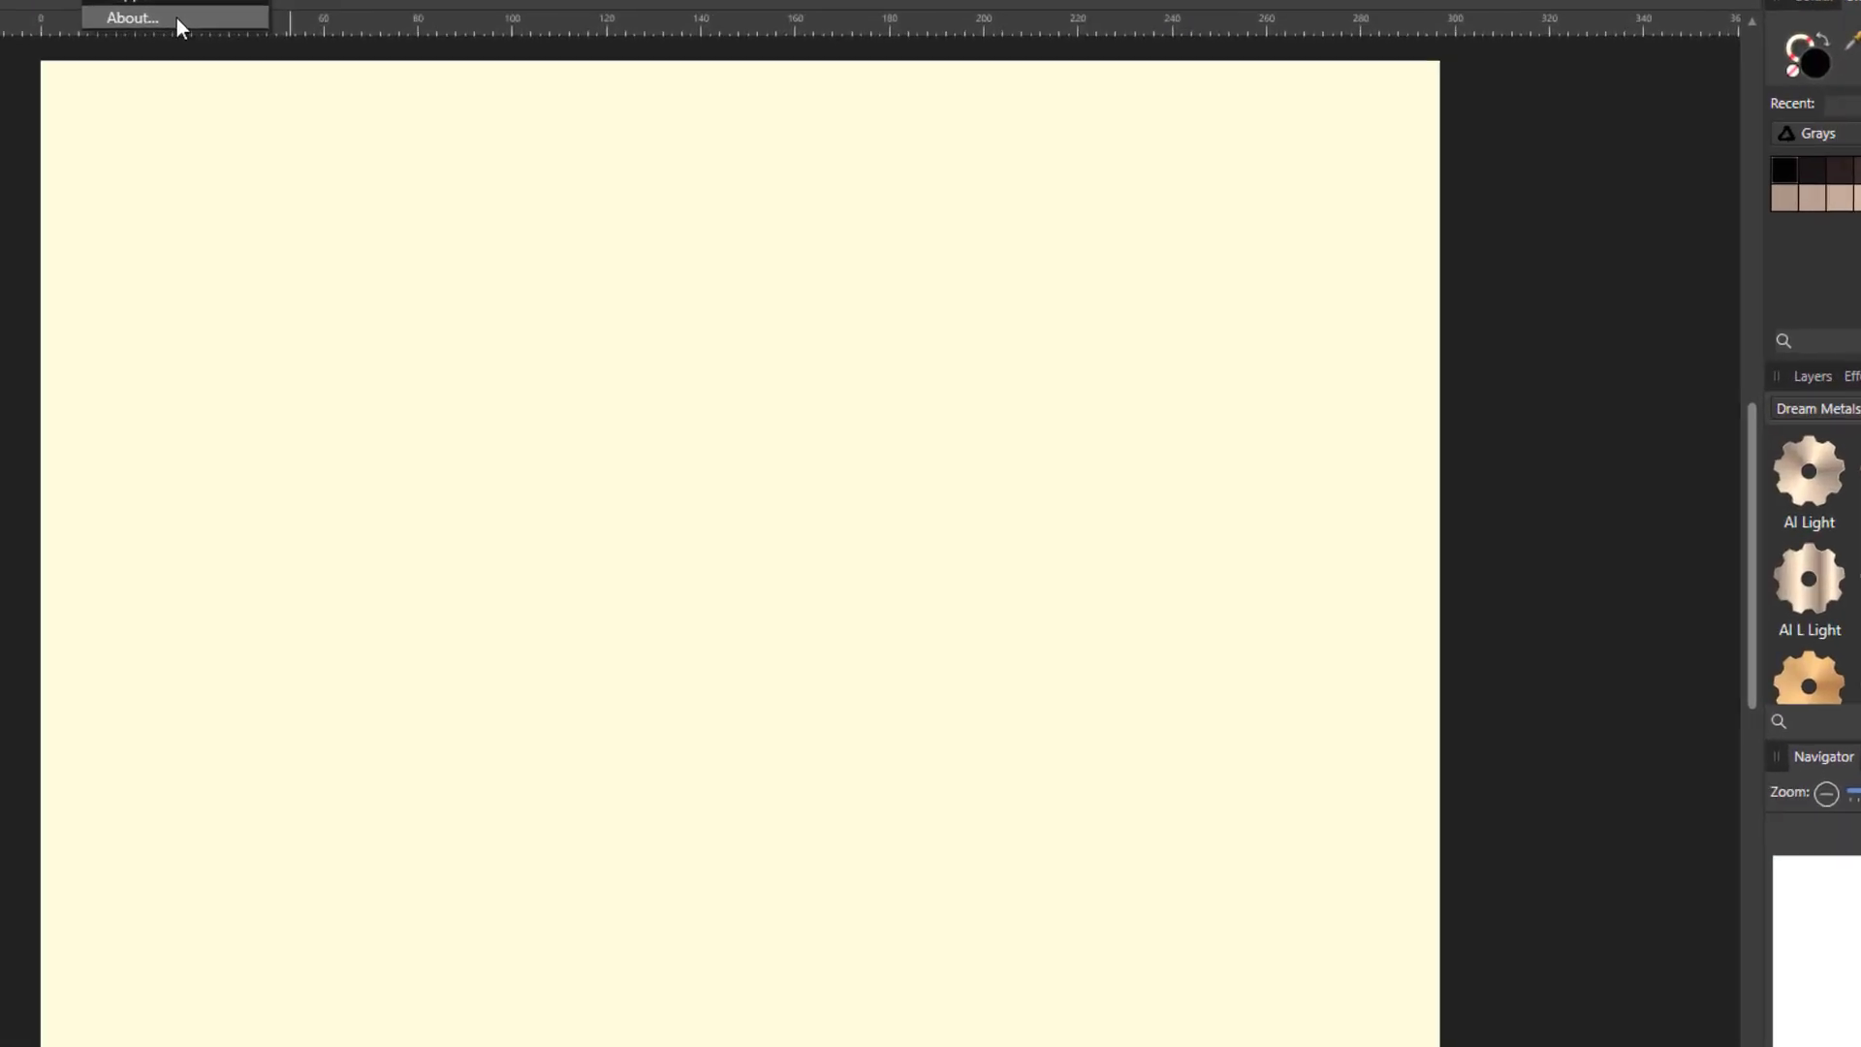
pyautogui.click(386, 145)
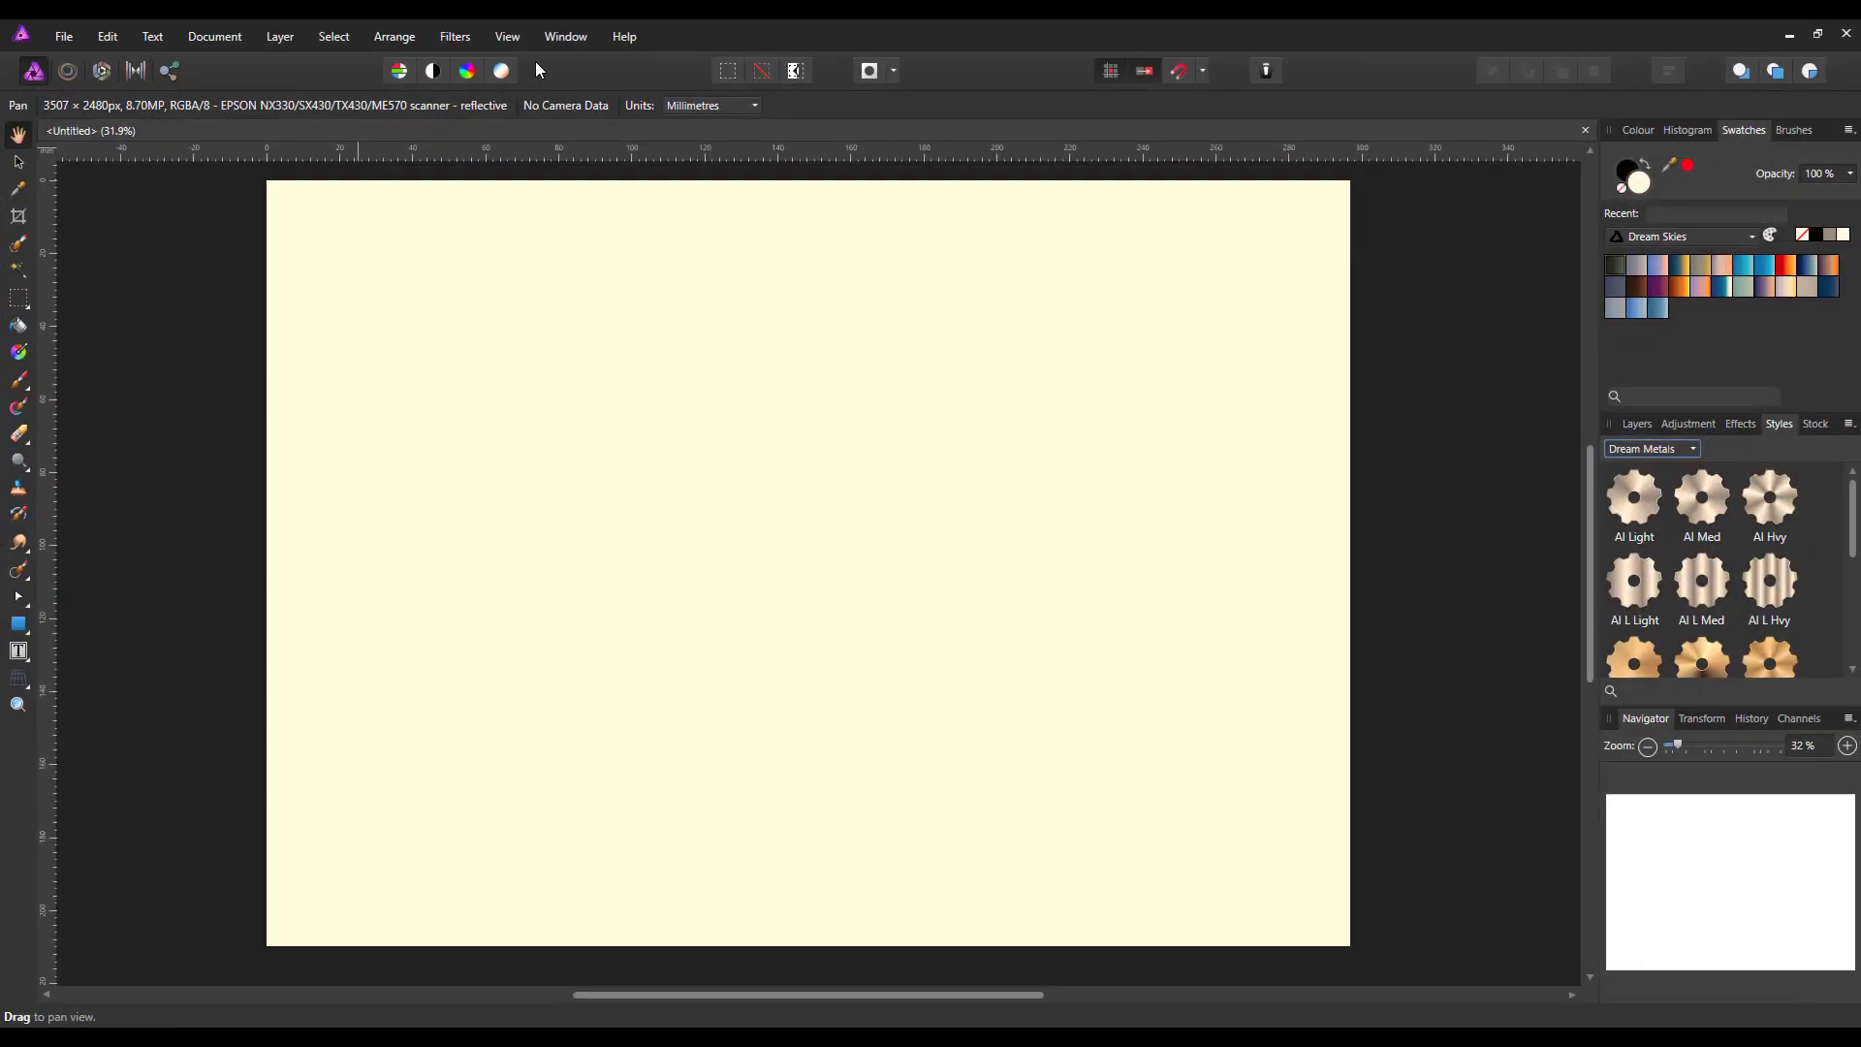
# Confirm Affinity Photo is version 1.6.5.123 via its About splash, then return to Publisher.
pyautogui.click(624, 36)
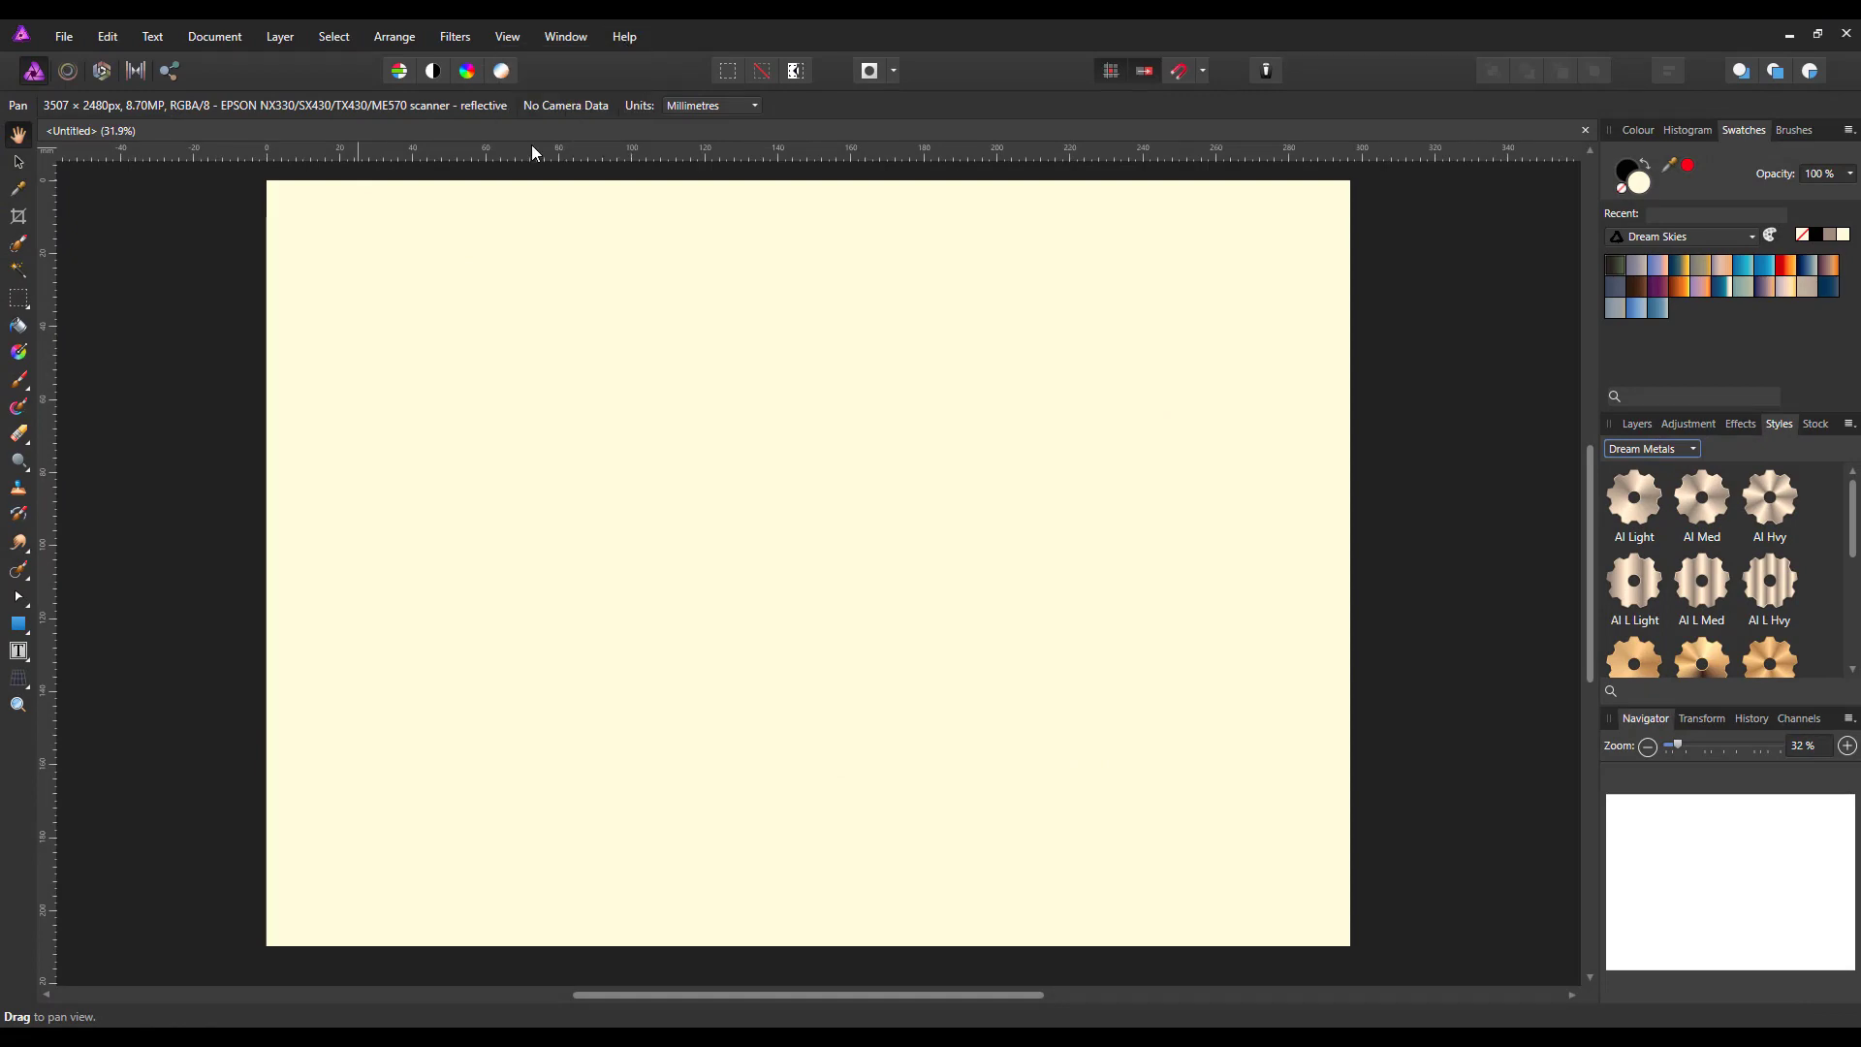
pyautogui.click(530, 146)
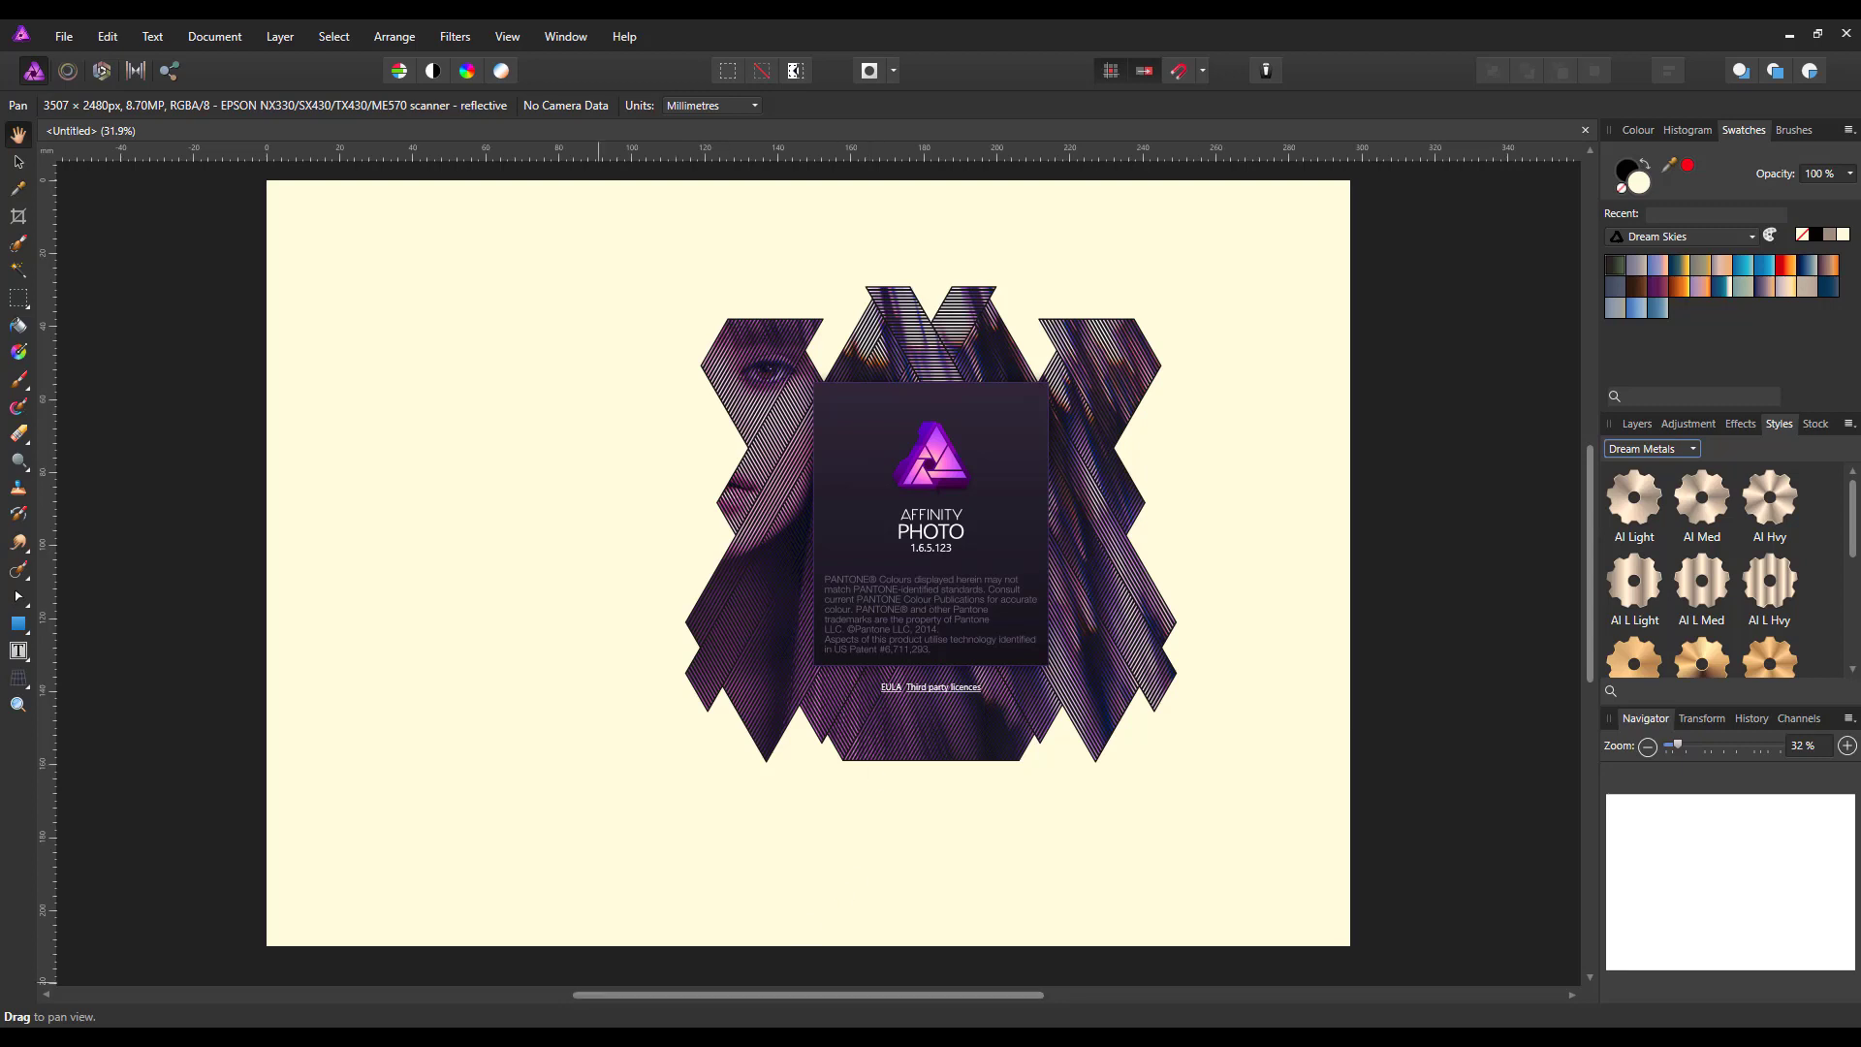
pyautogui.click(690, 1037)
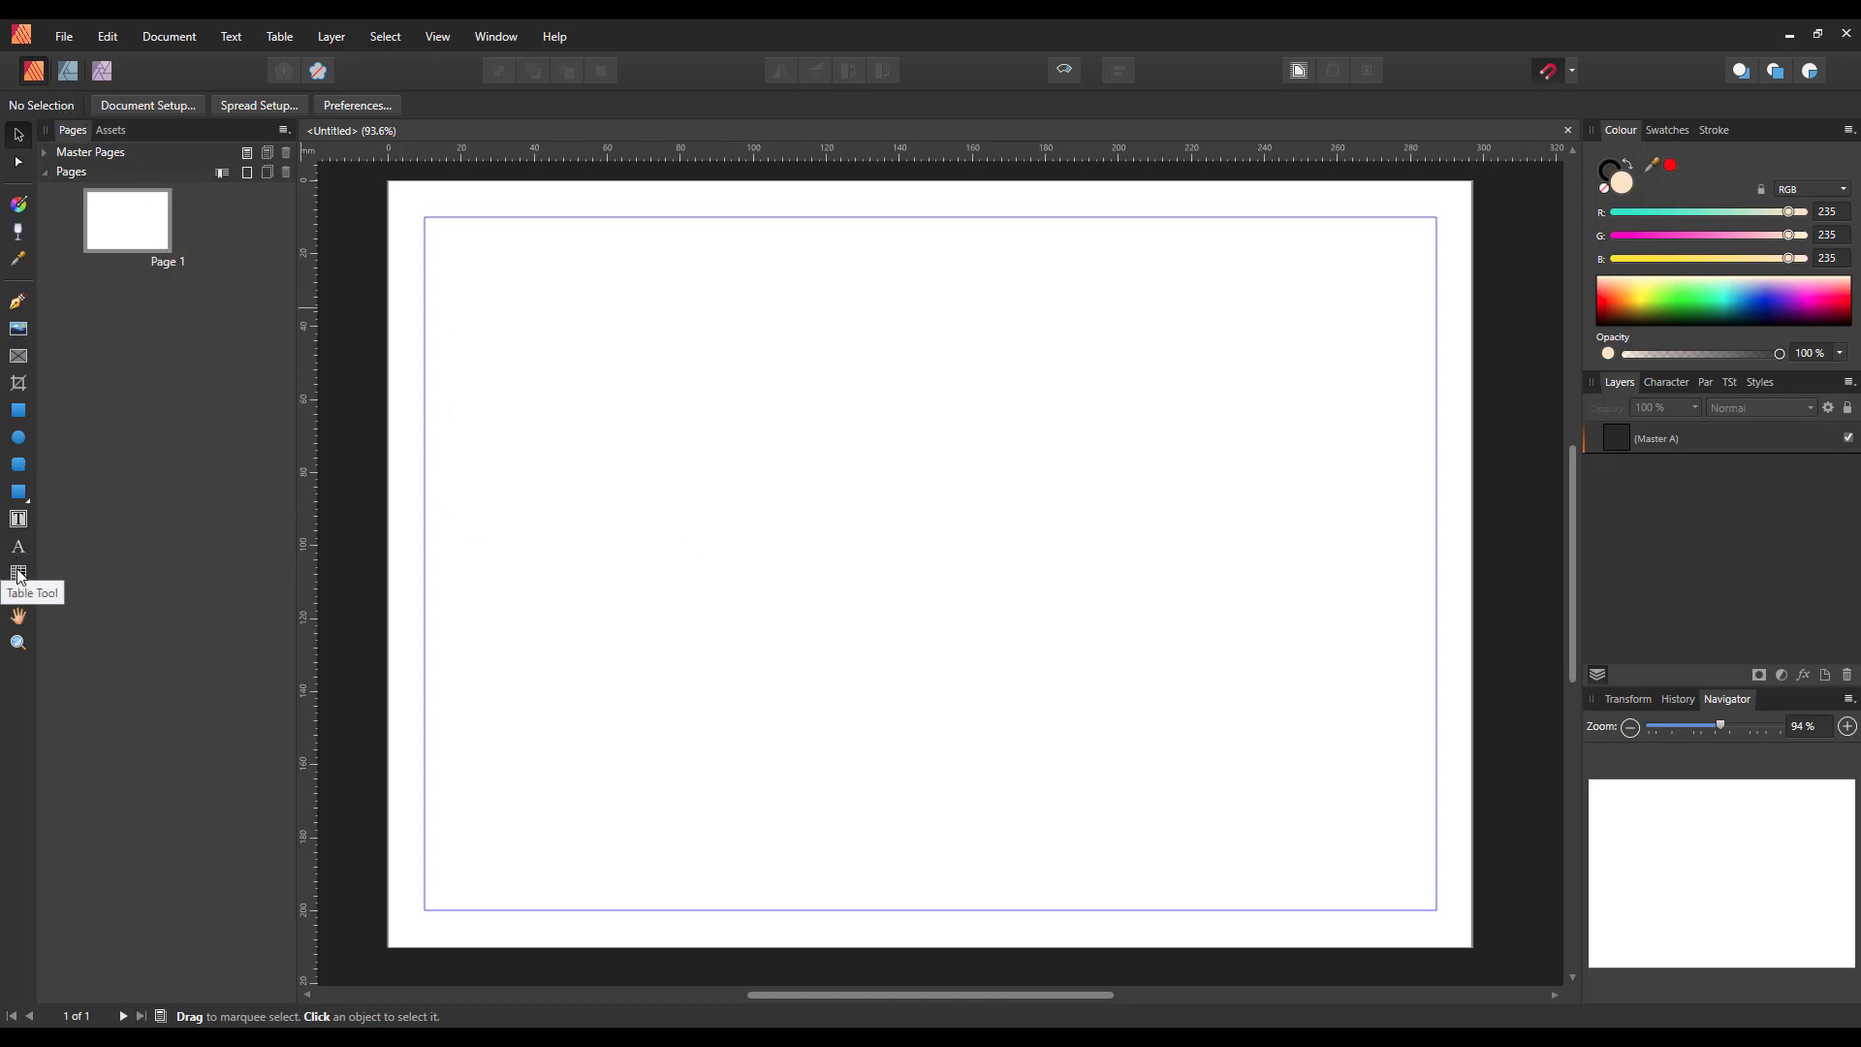
# Draw a wide text frame and type CARL in Apple Boy BTN at 220 pt.
pyautogui.click(19, 518)
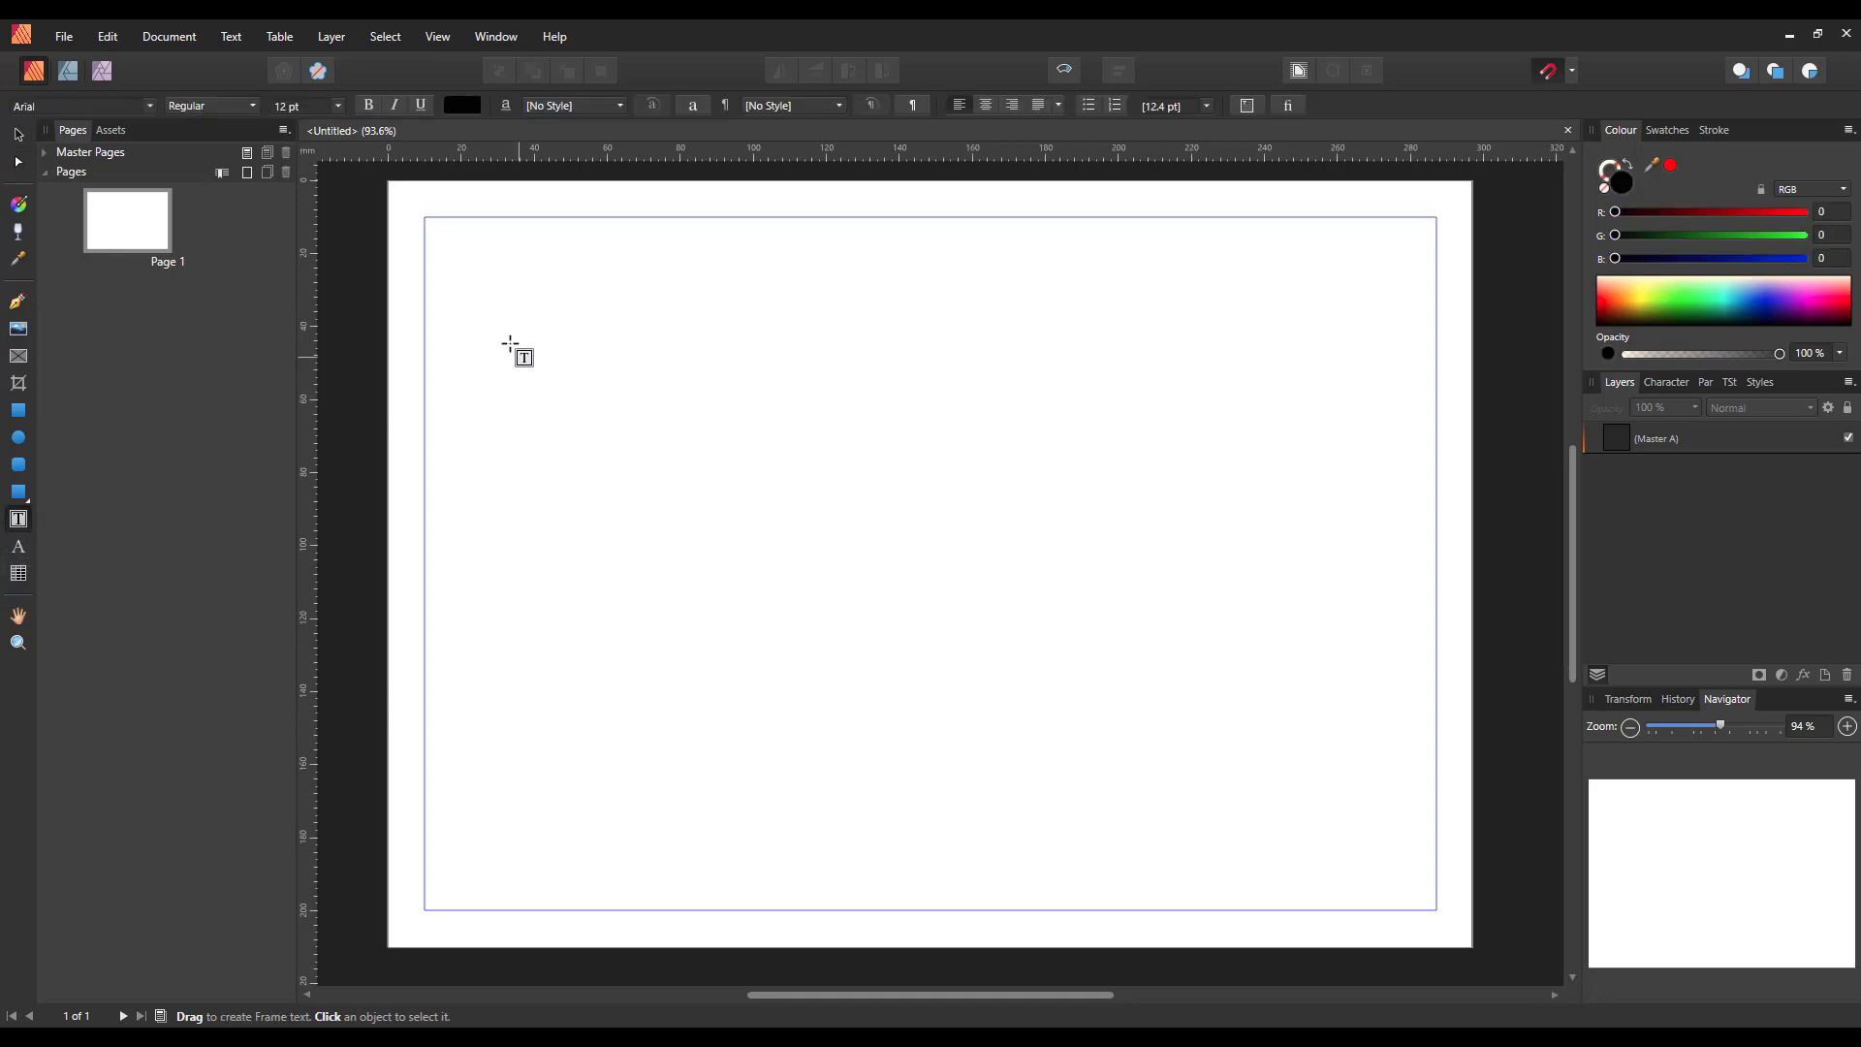
pyautogui.moveTo(439, 230); pyautogui.dragTo(1422, 554)
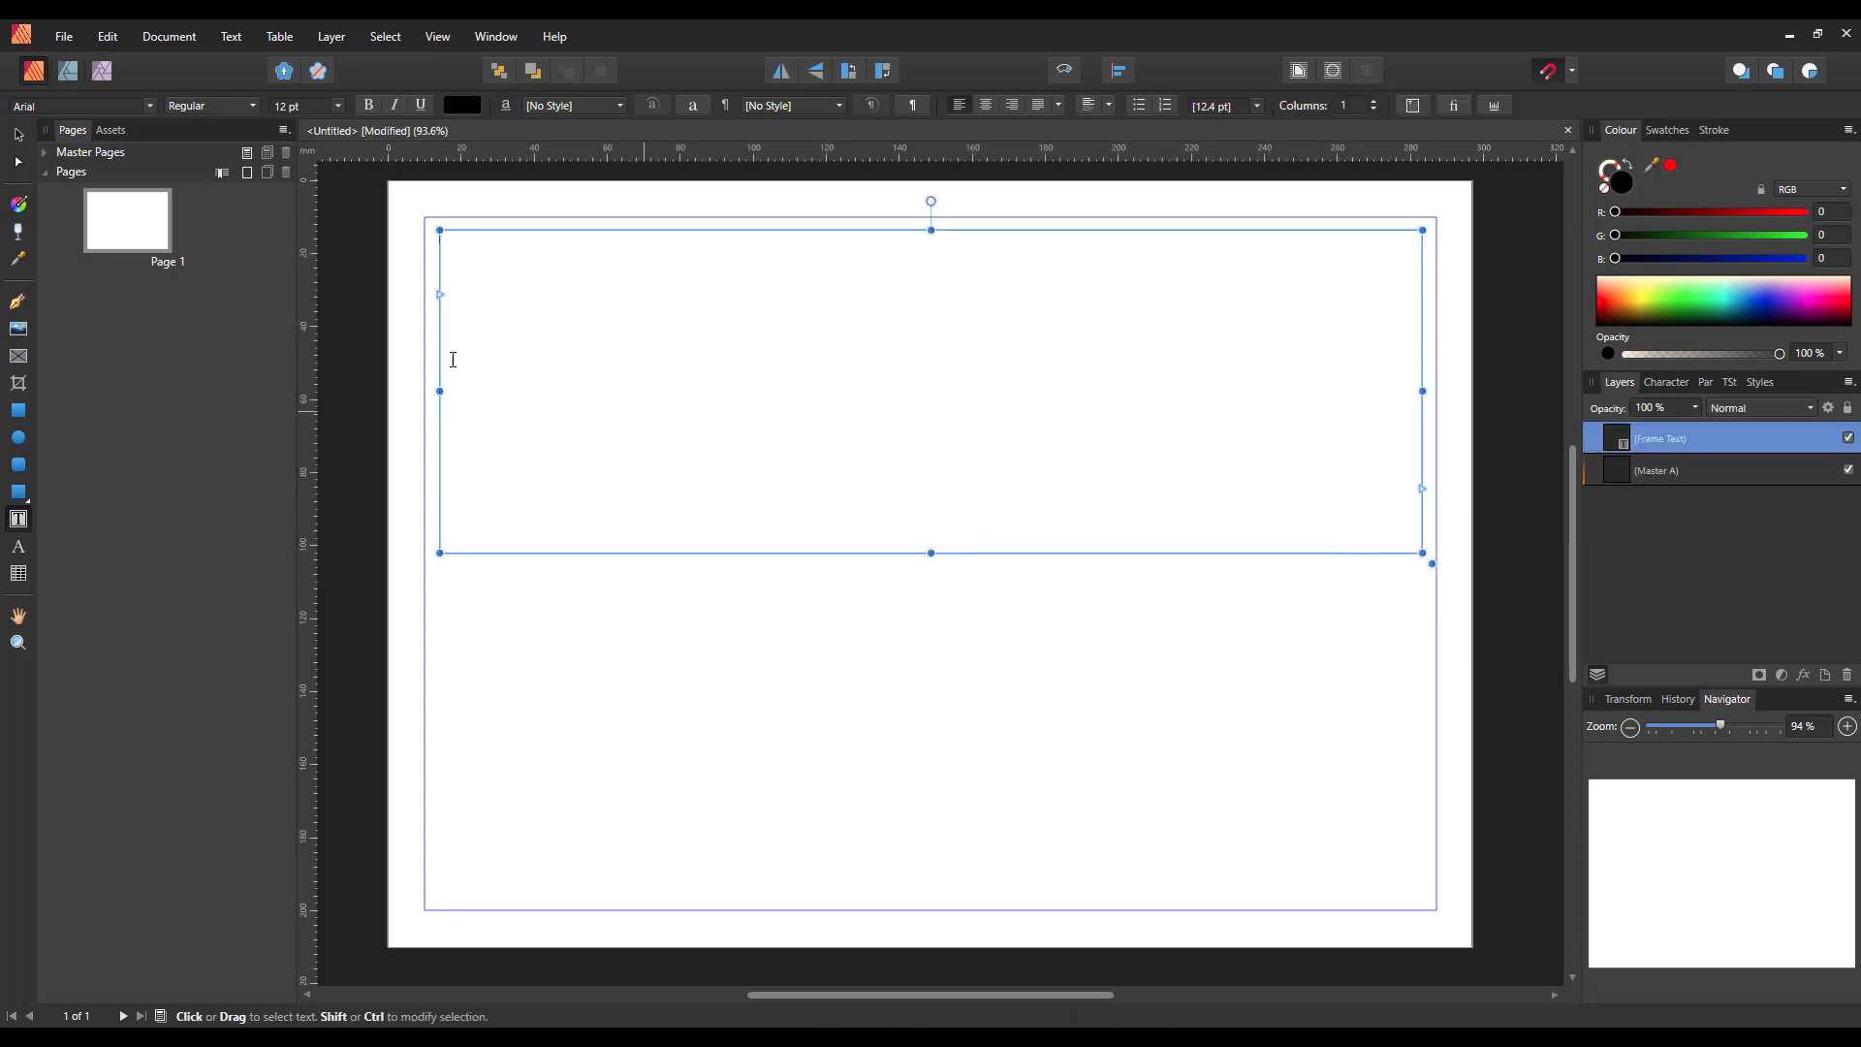
pyautogui.click(149, 107)
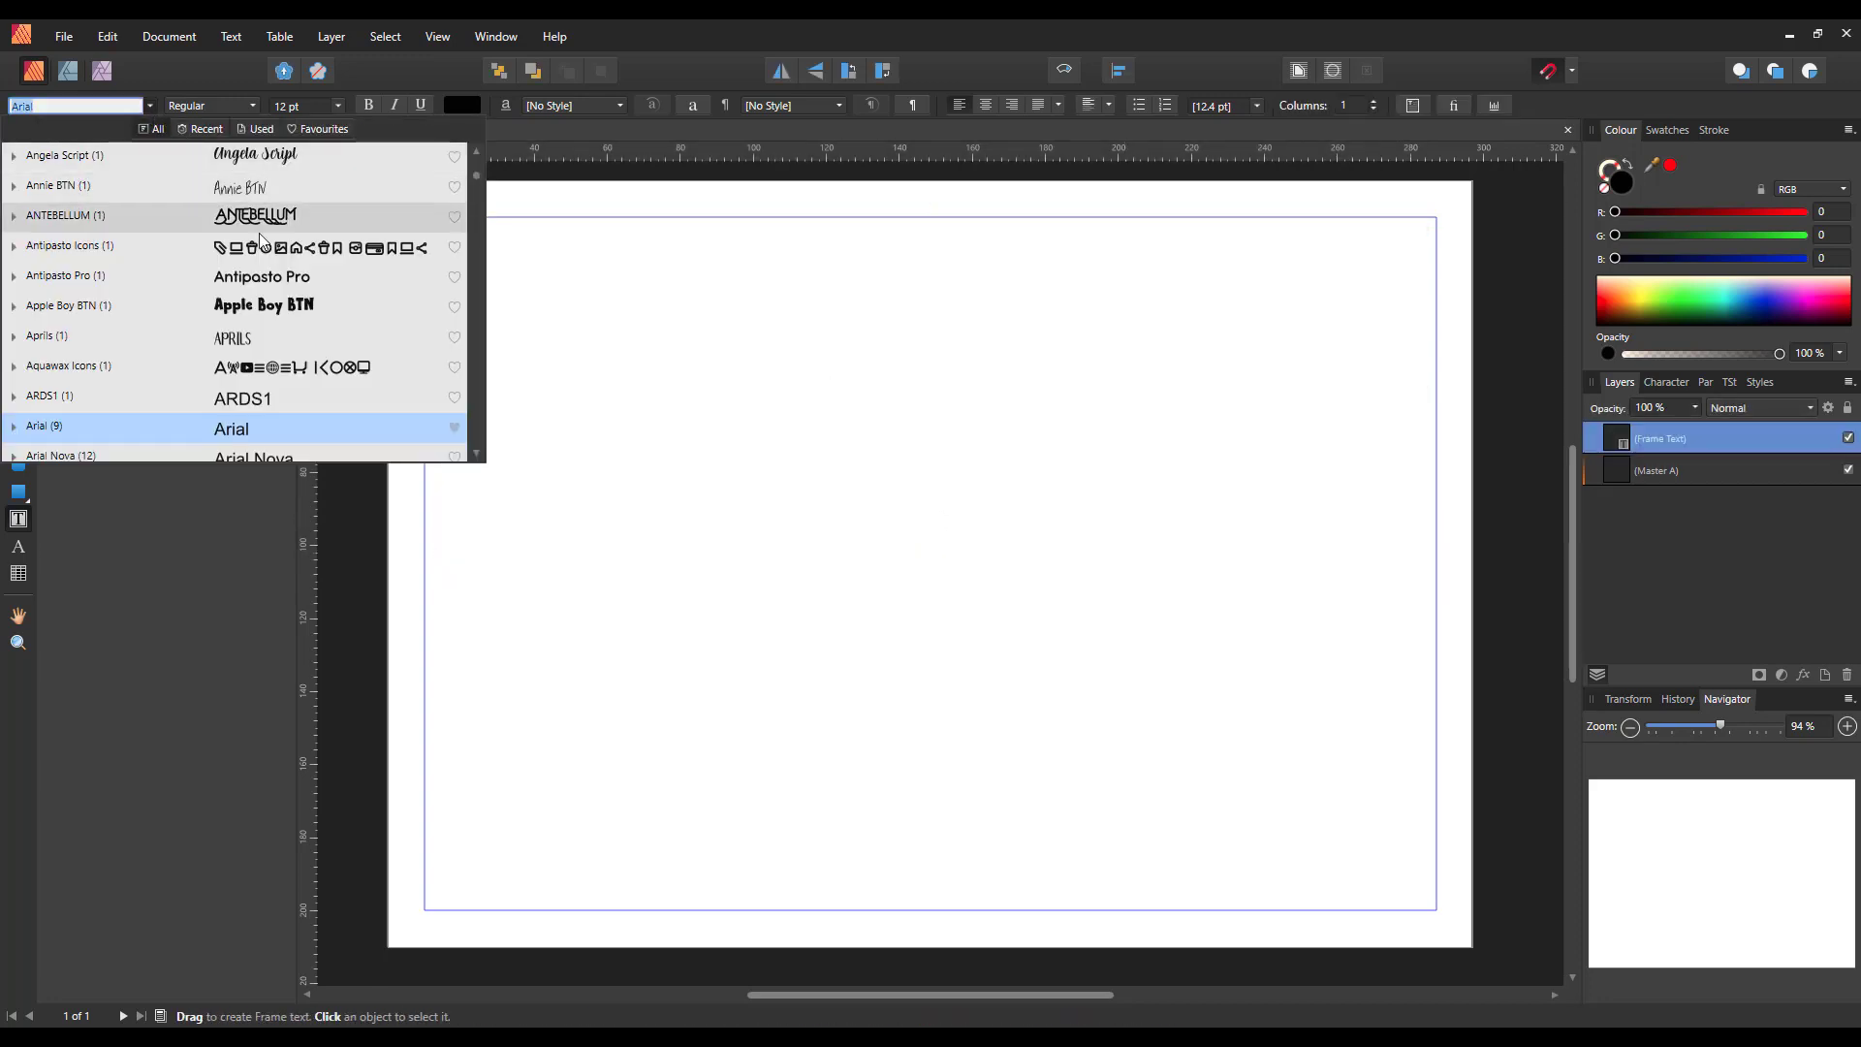
pyautogui.click(276, 306)
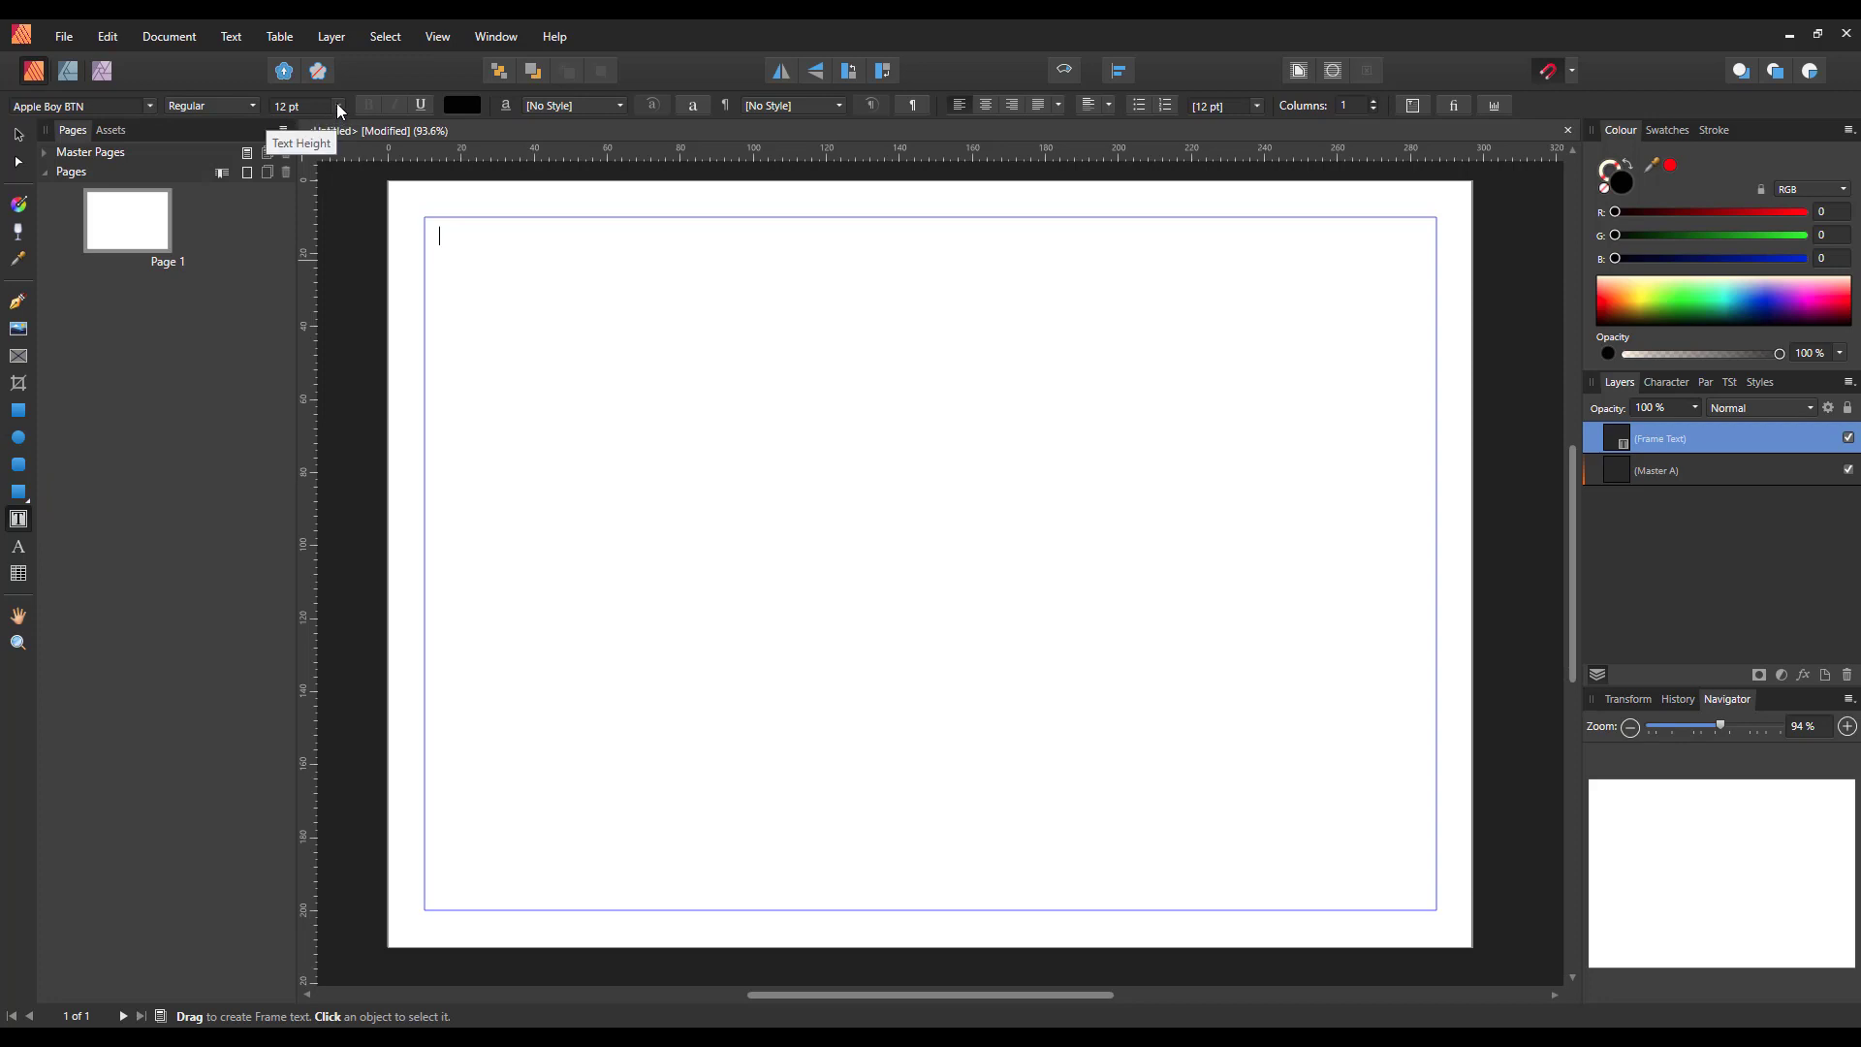
pyautogui.click(280, 104)
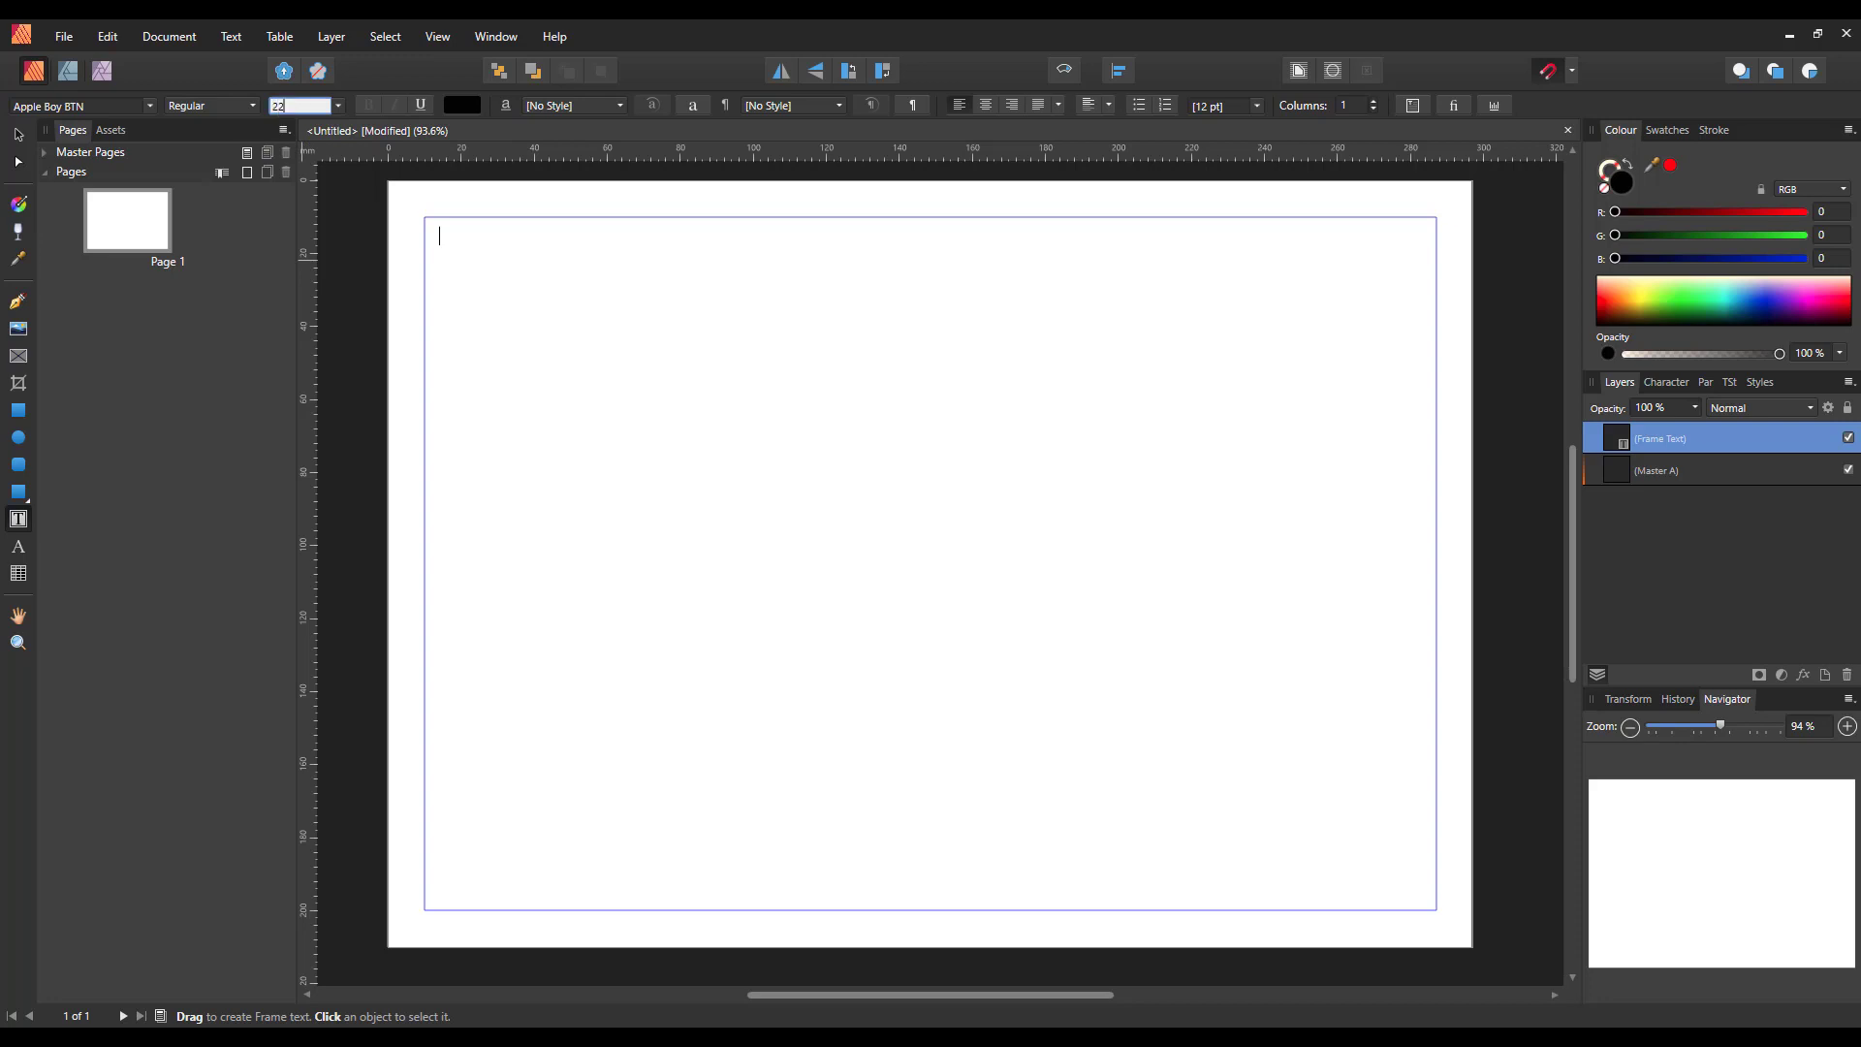
pyautogui.write('220')
pyautogui.press('Return')
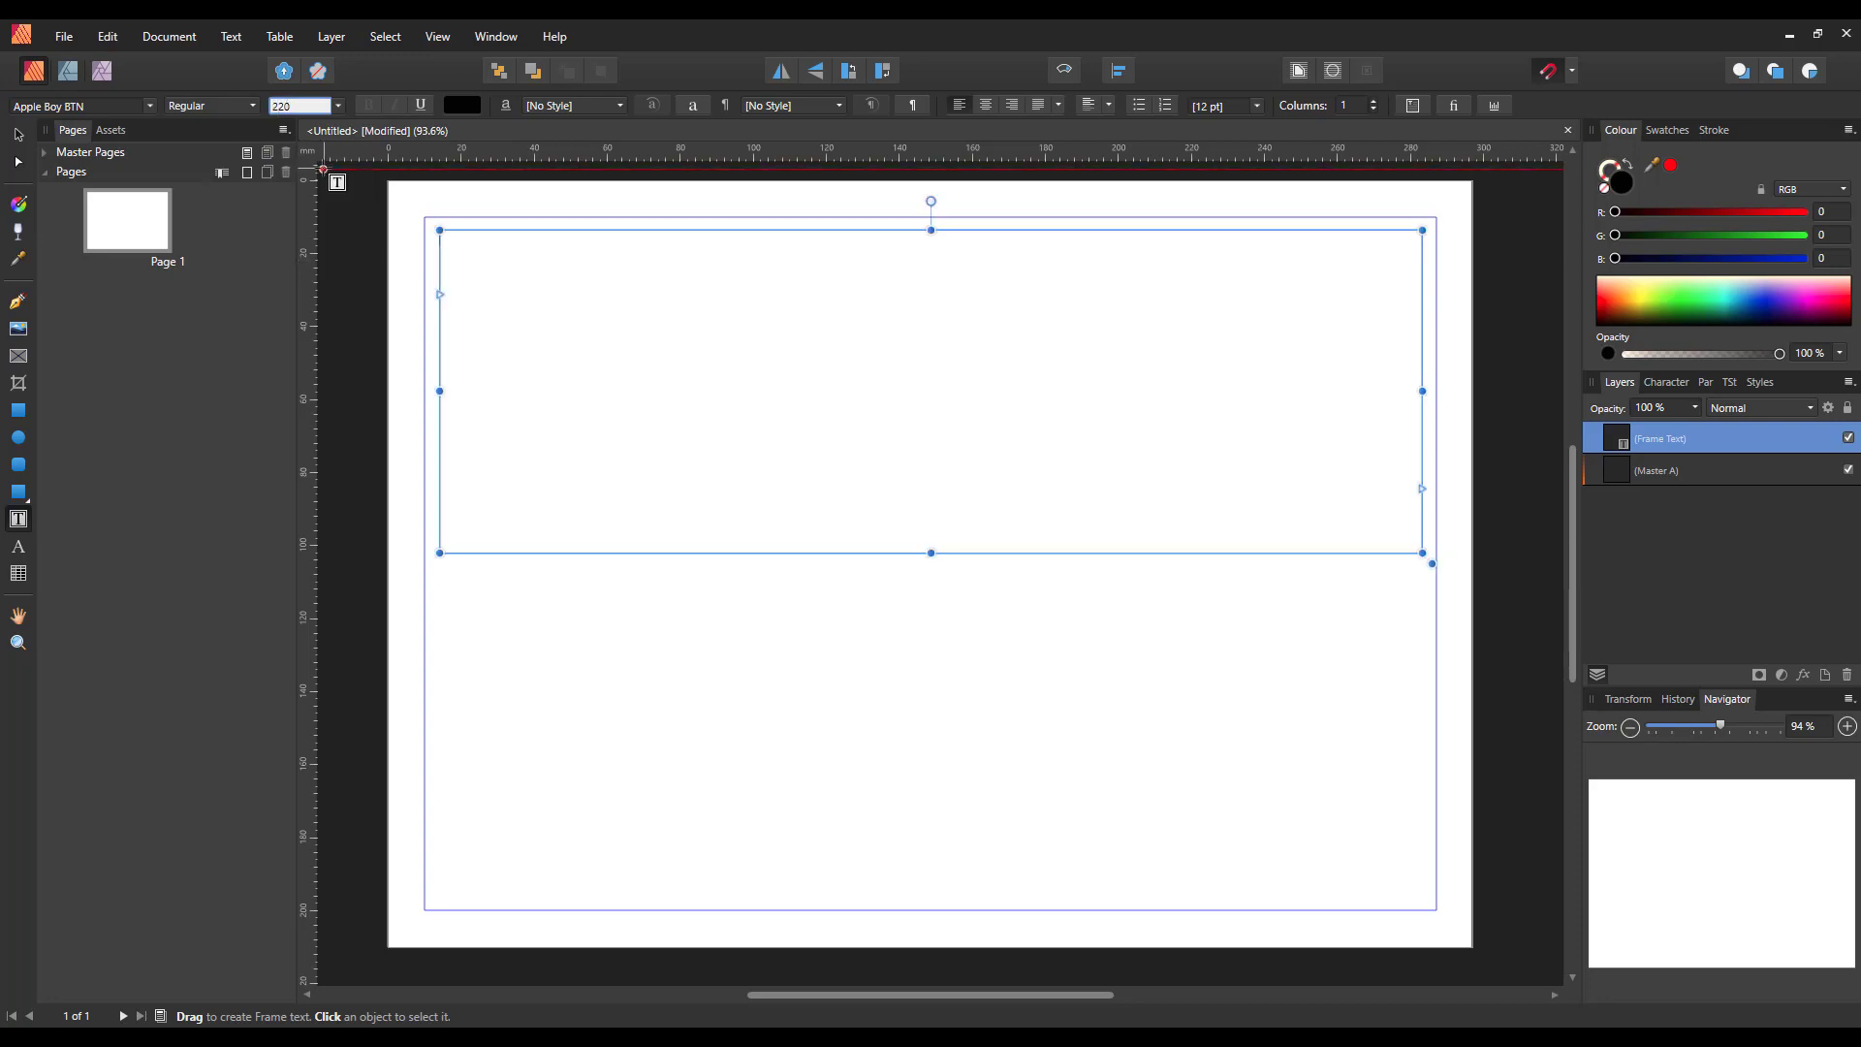
pyautogui.press('Return')
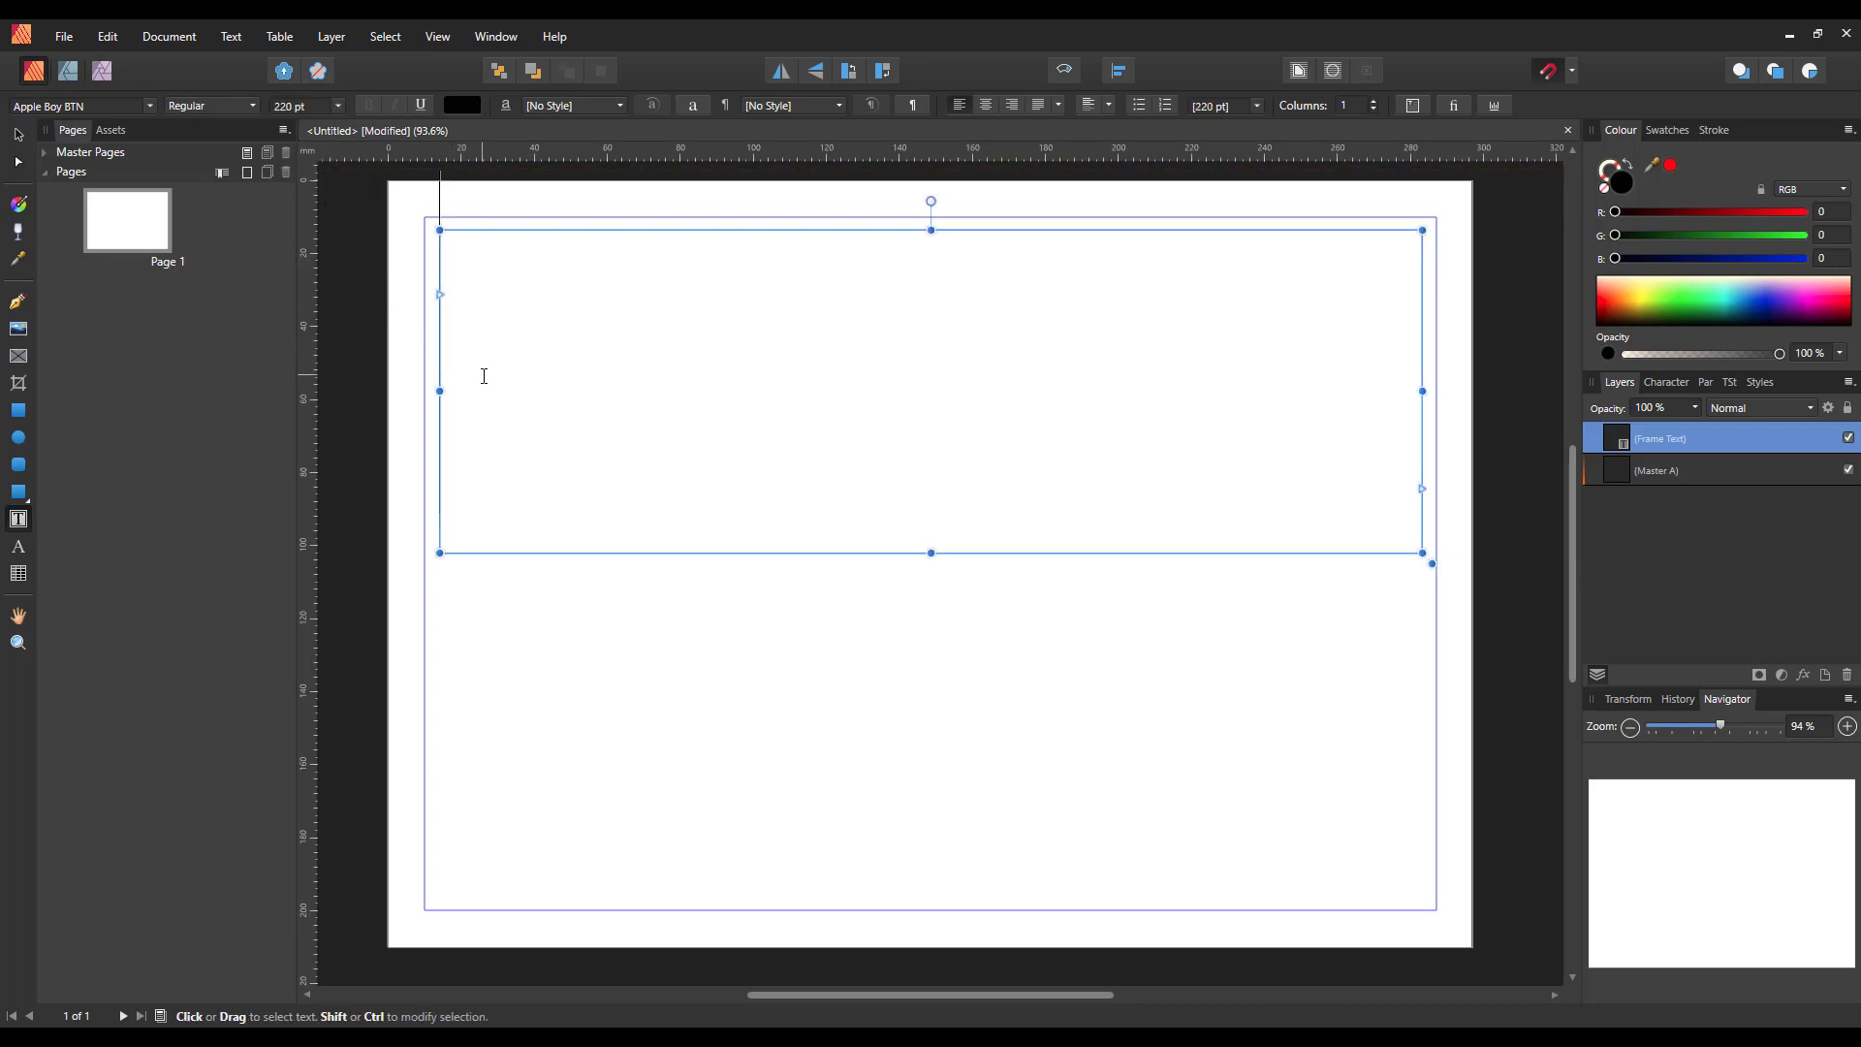
pyautogui.write('CARL')
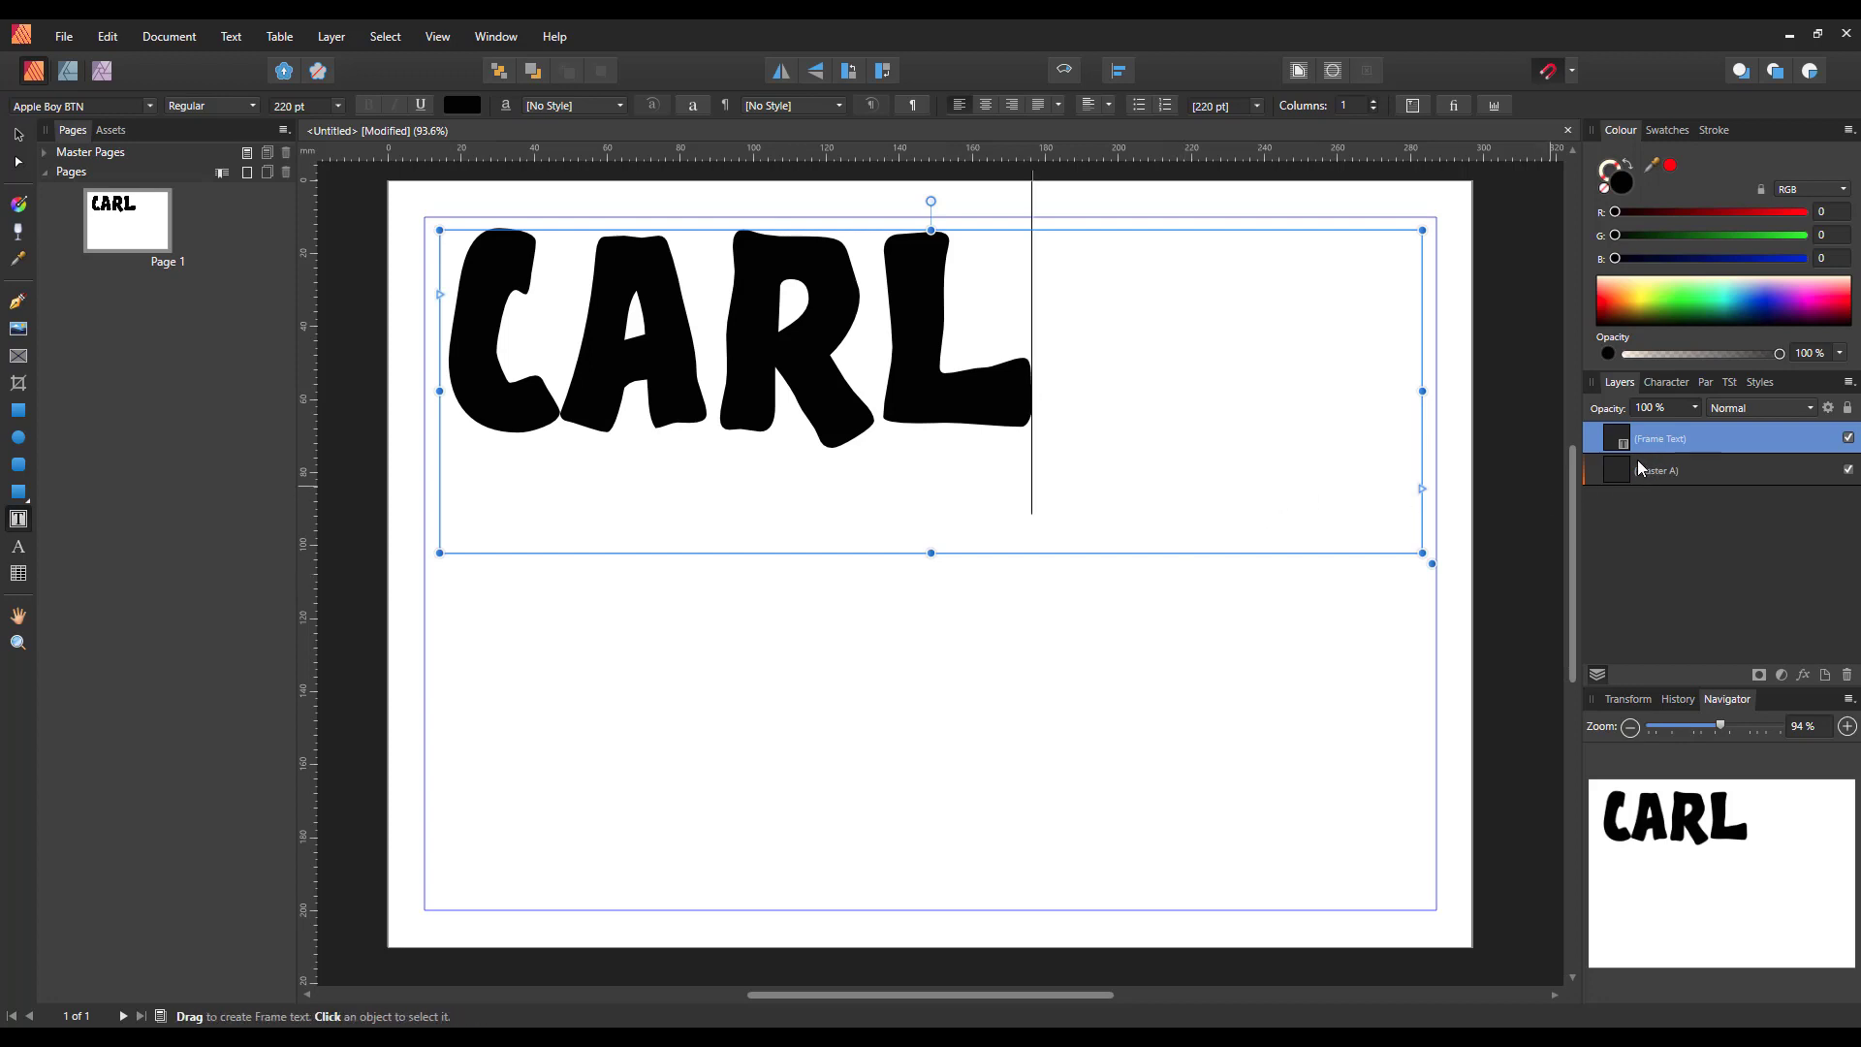
# Duplicate the CARL text frame and move the copy below the original.
pyautogui.rightClick(1709, 442)
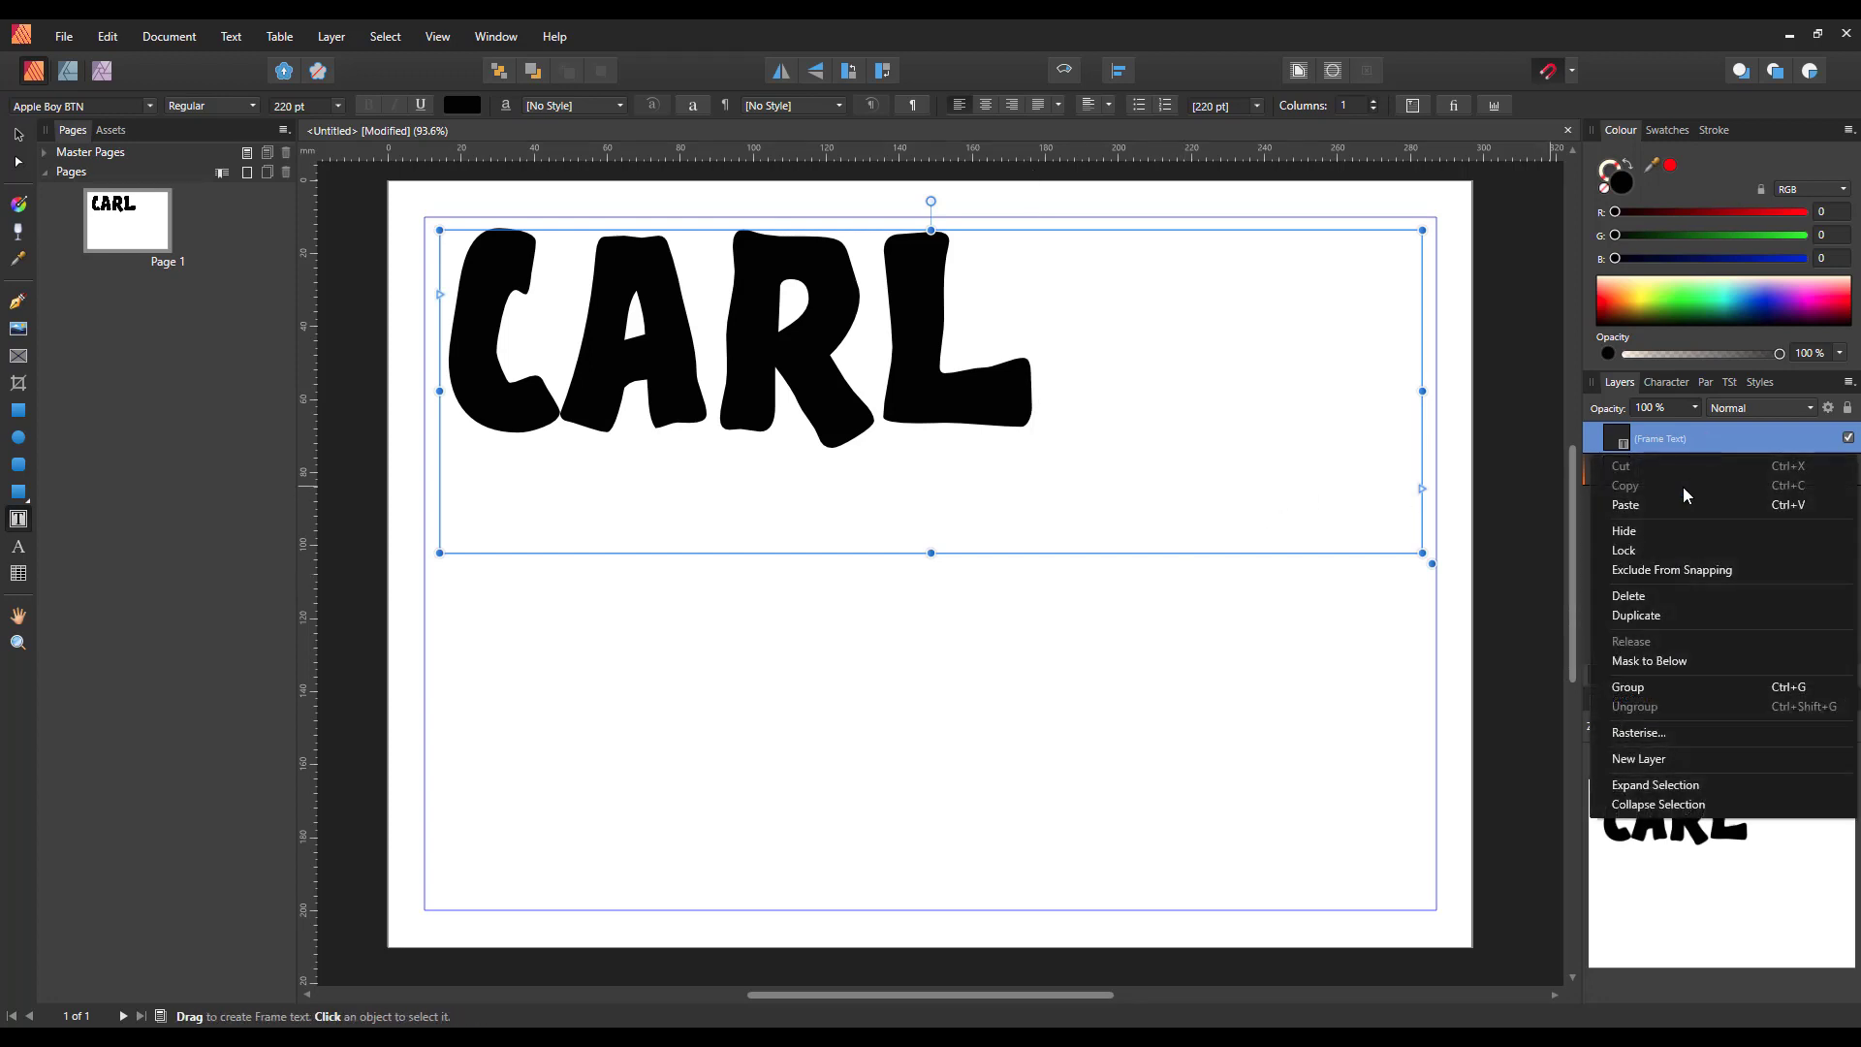
pyautogui.click(1645, 616)
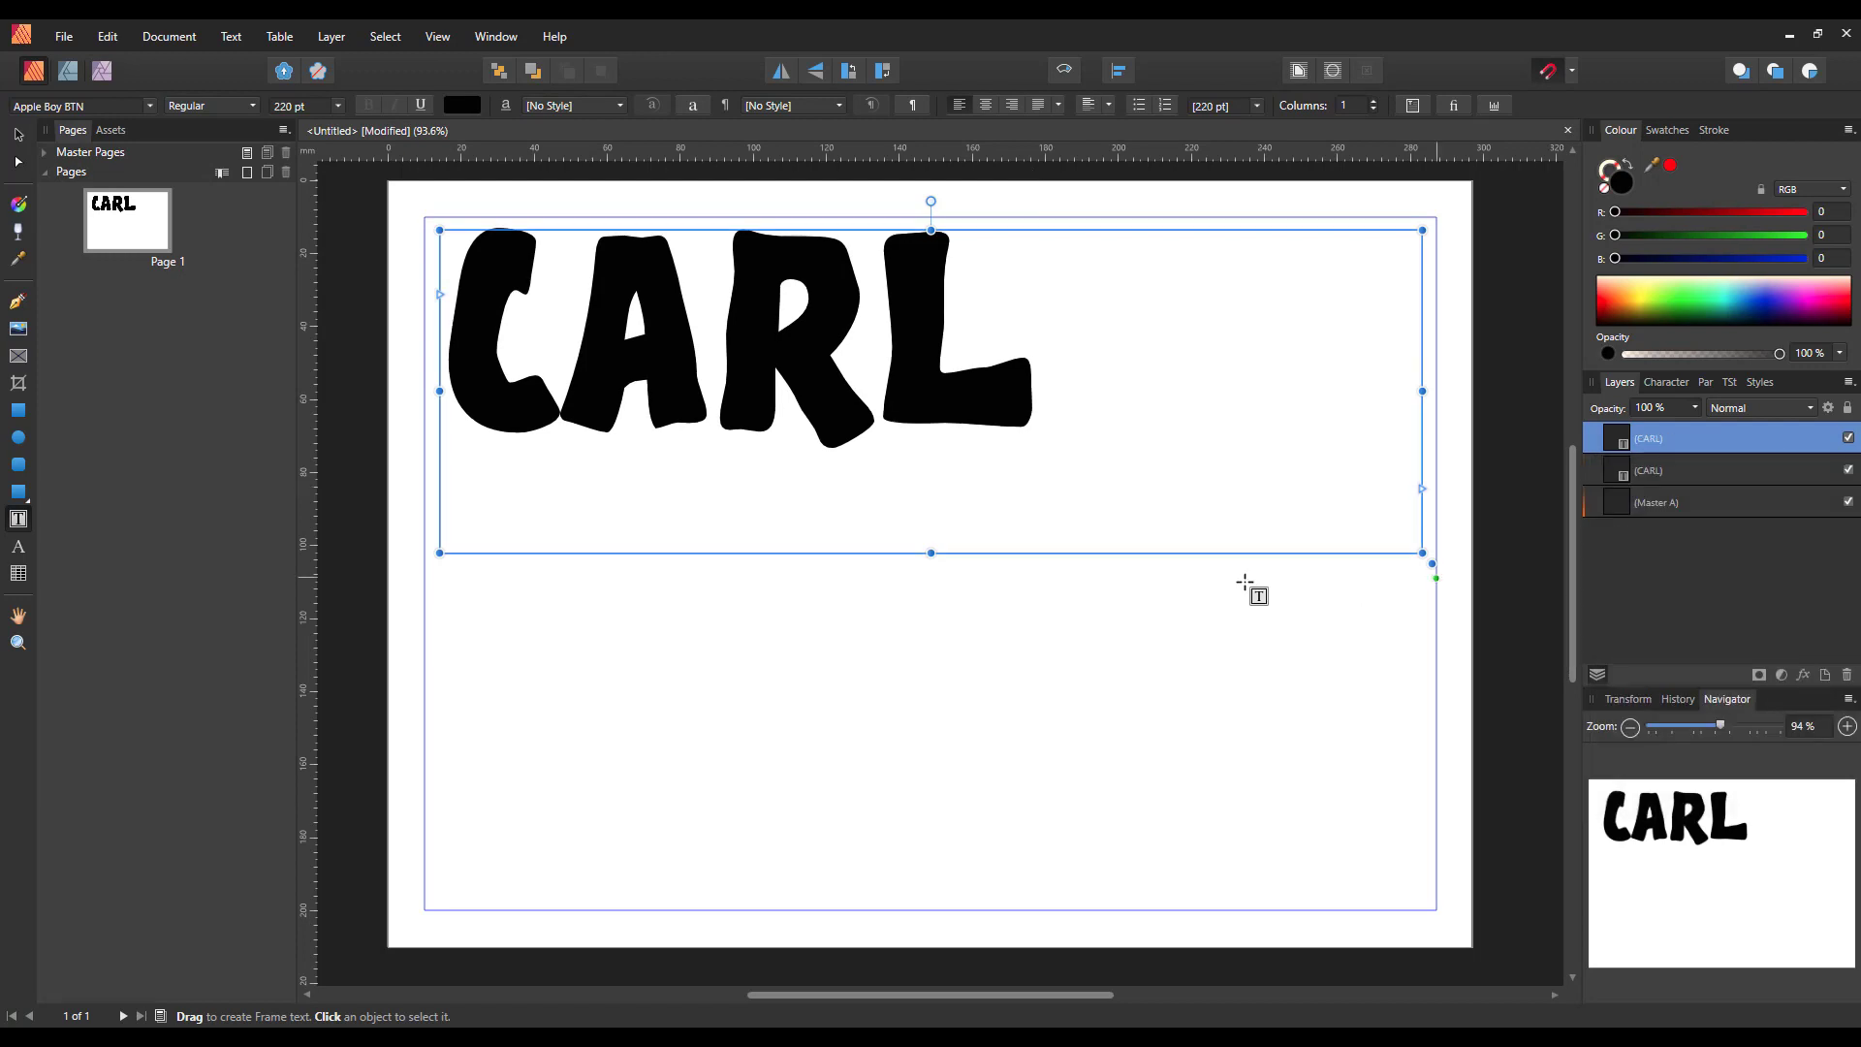
pyautogui.click(19, 136)
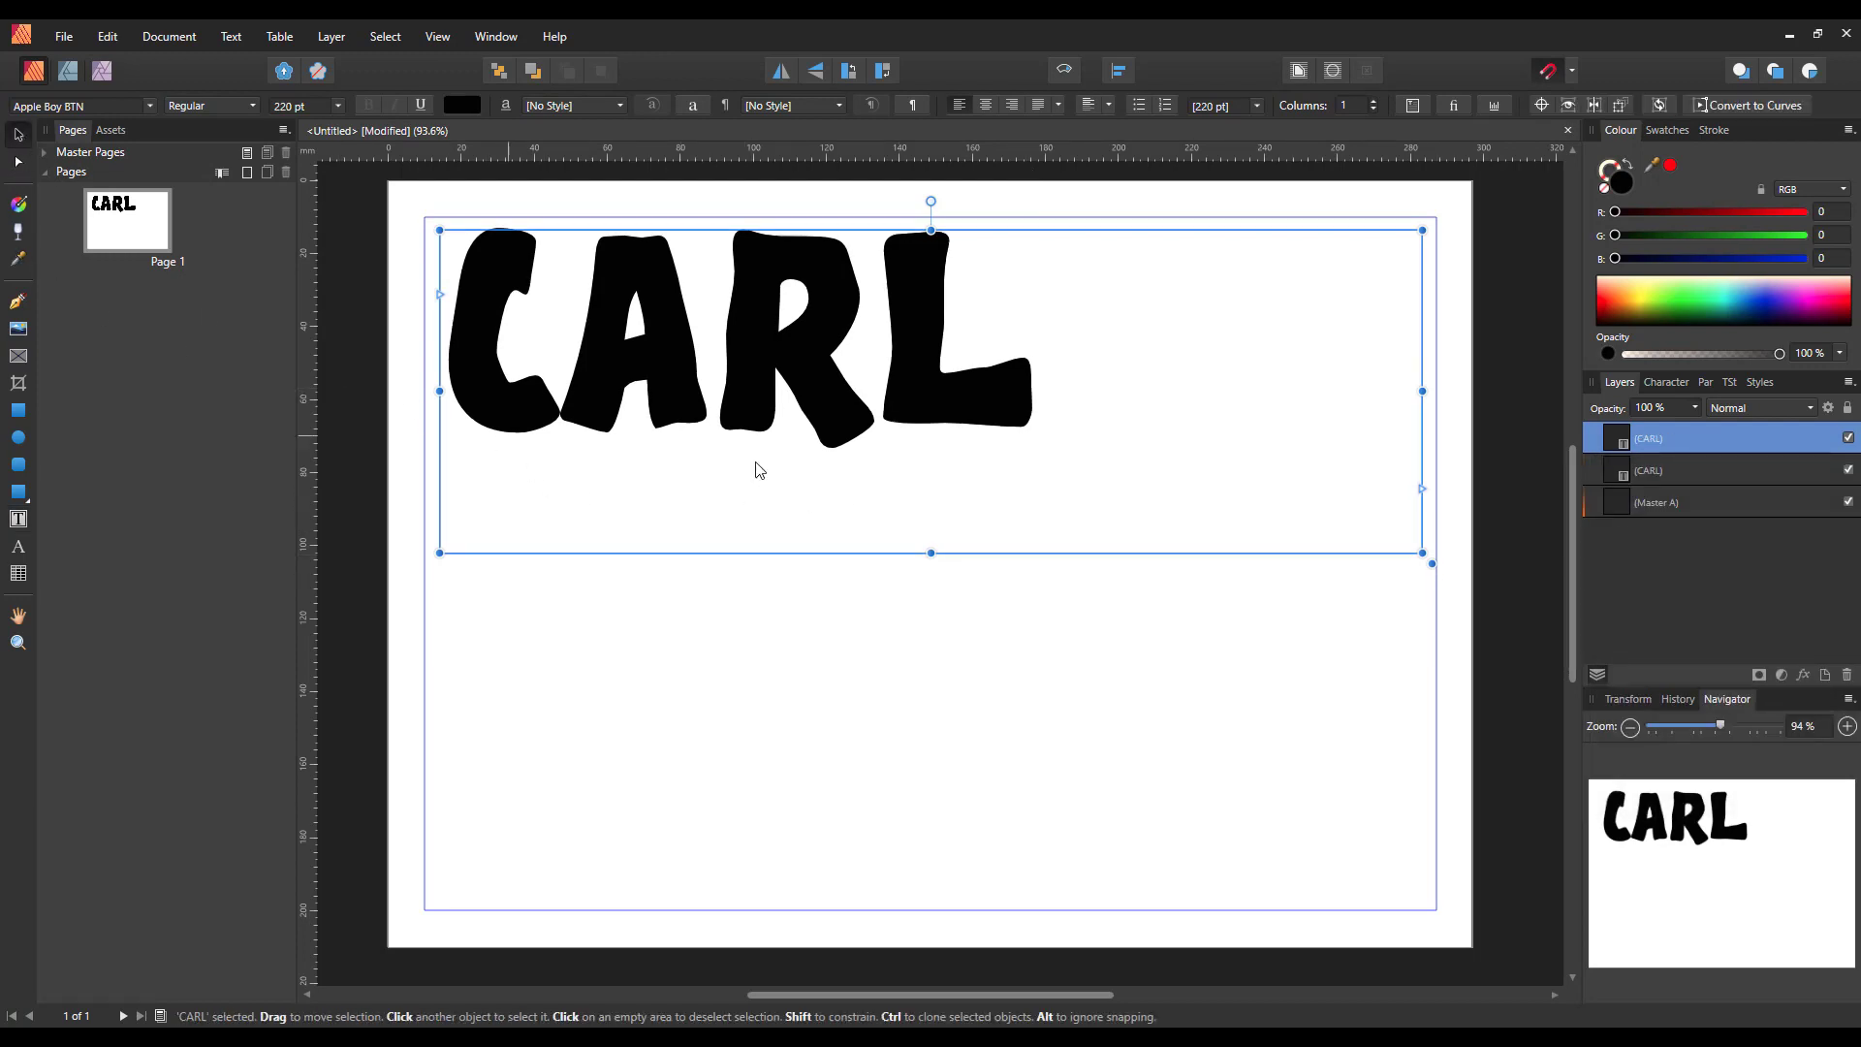
pyautogui.moveTo(869, 457); pyautogui.dragTo(849, 772)
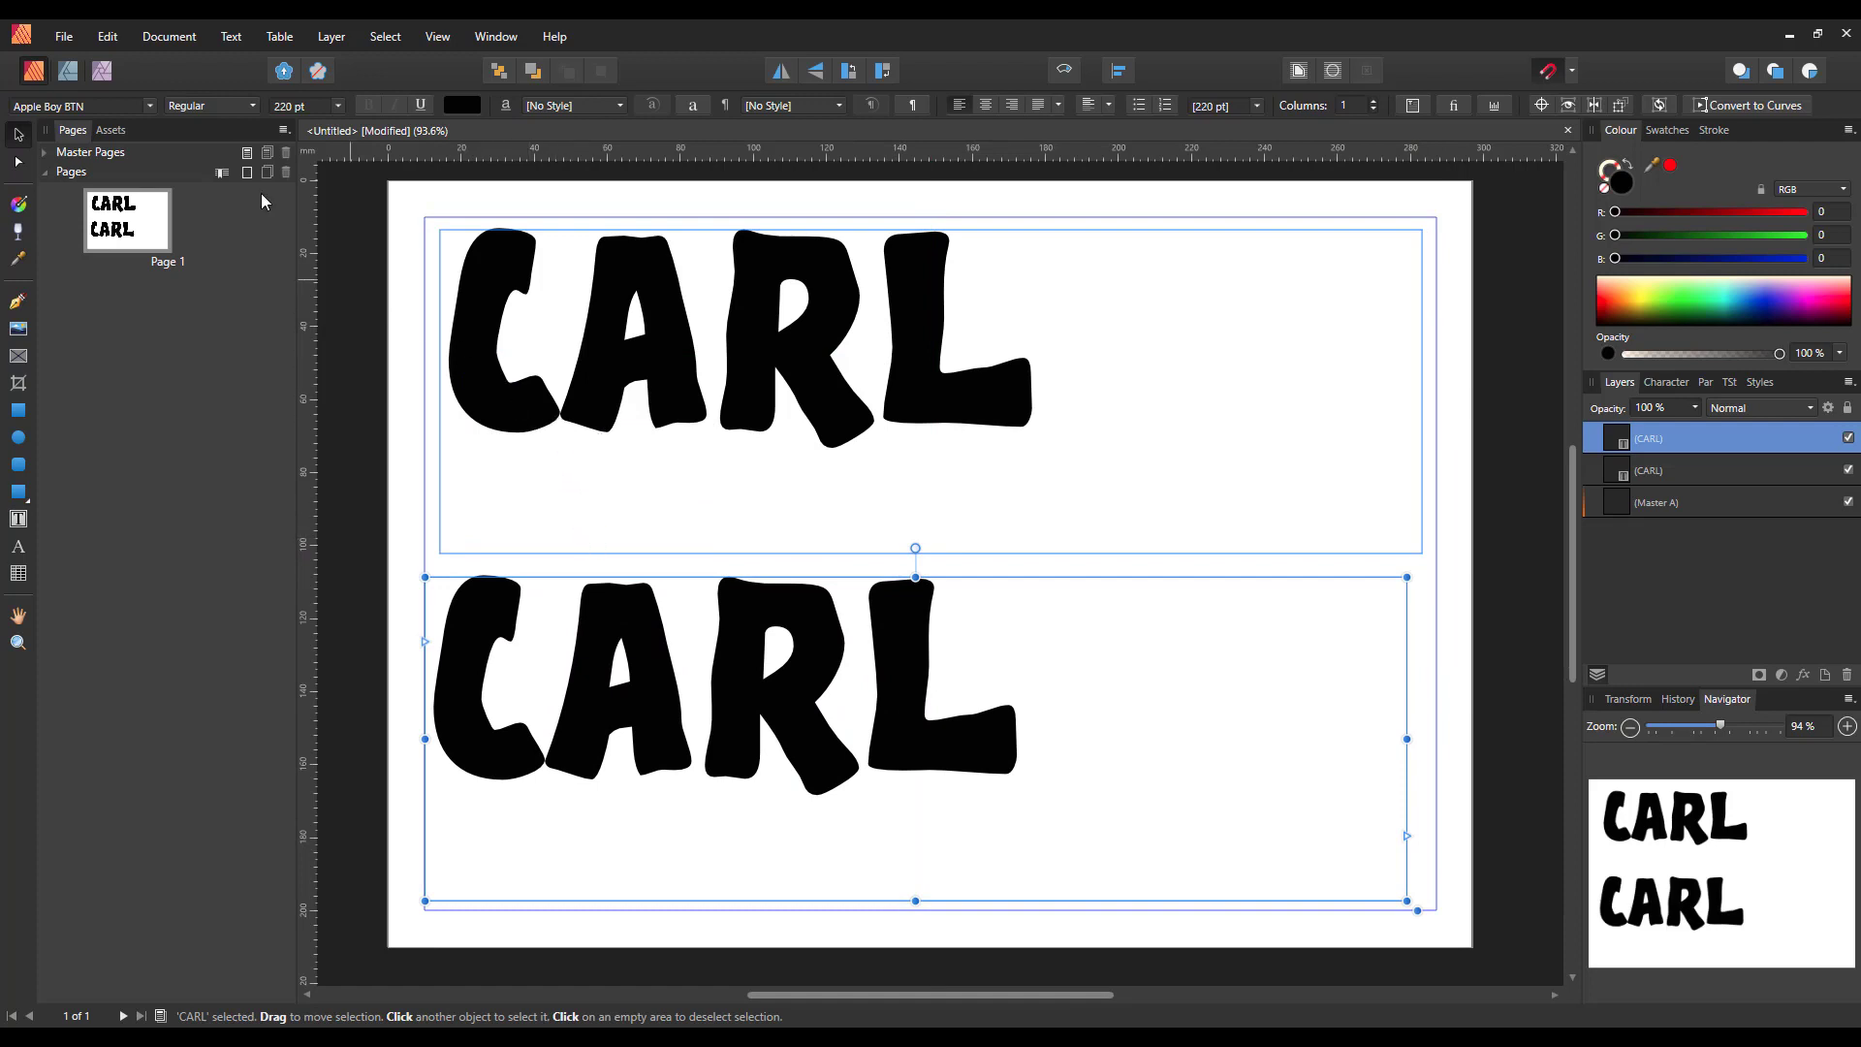
# Select the top CARL frame, hide the lower copy, and show the Dream Brushed Metals styles.
pyautogui.click(18, 521)
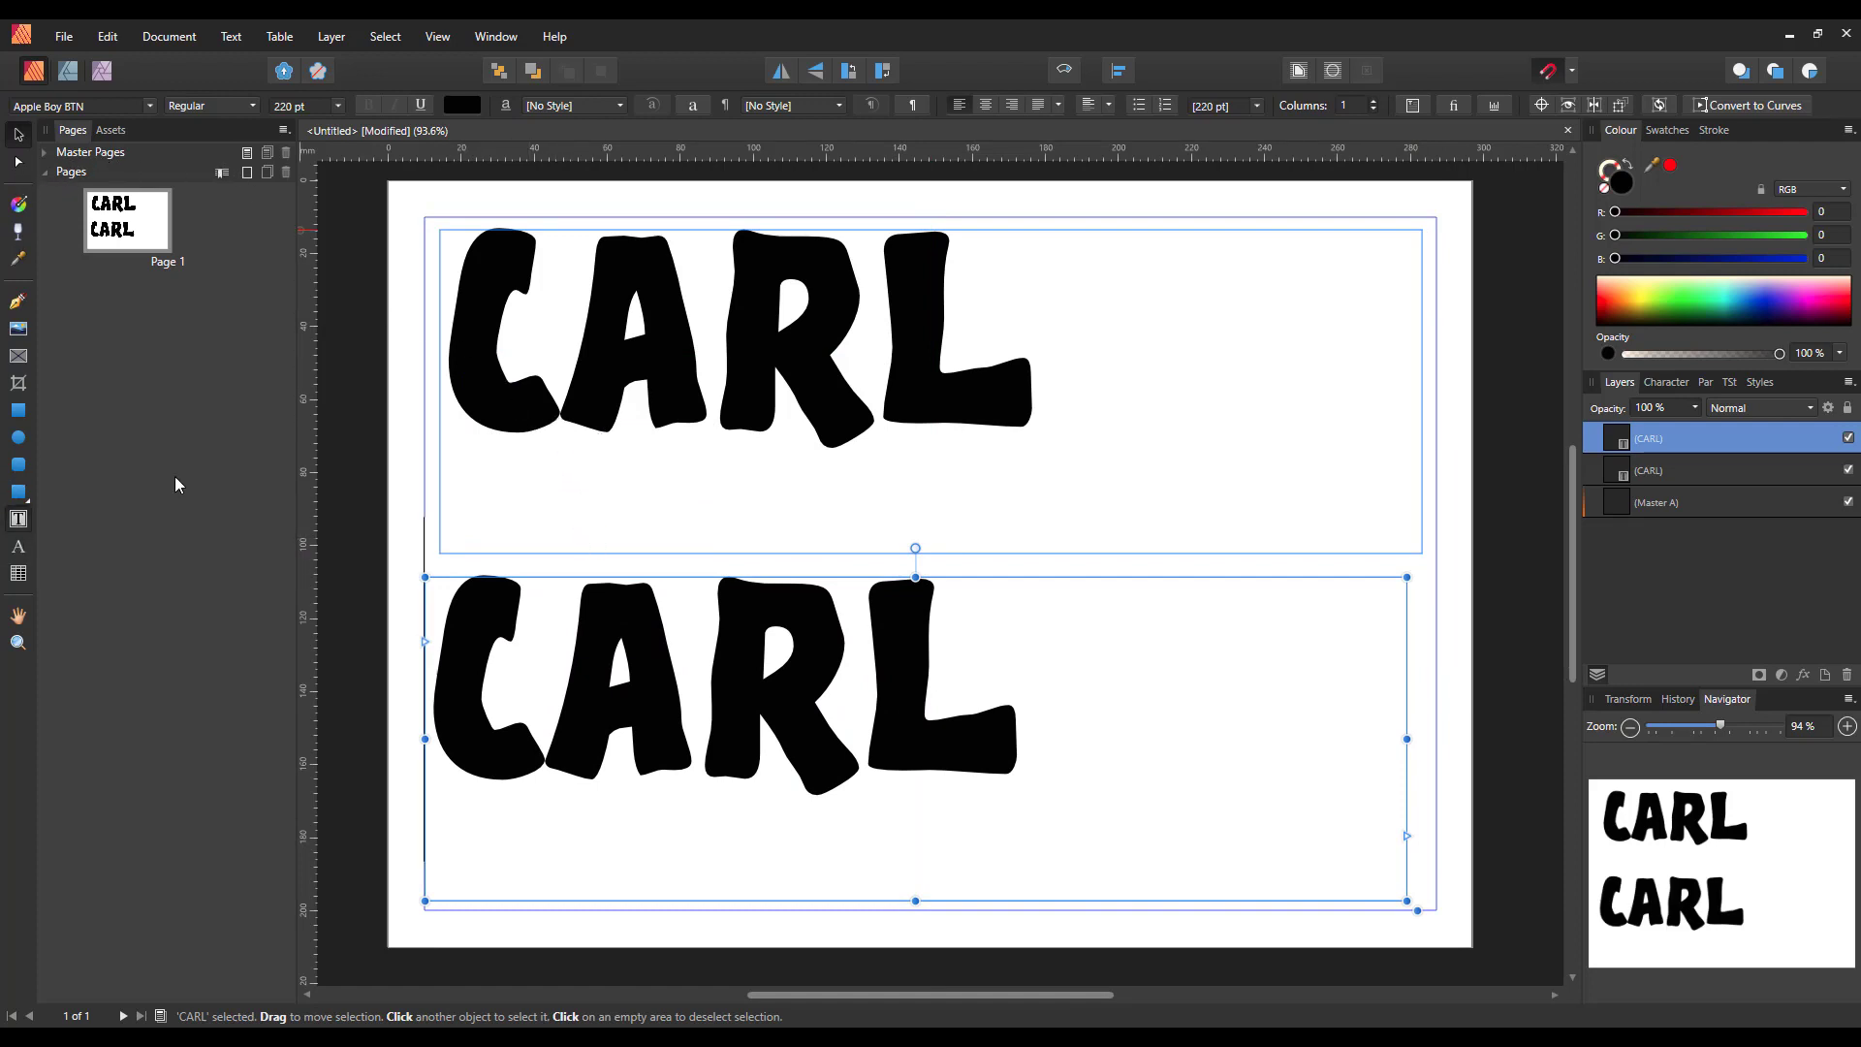
pyautogui.click(1684, 472)
pyautogui.click(1050, 385)
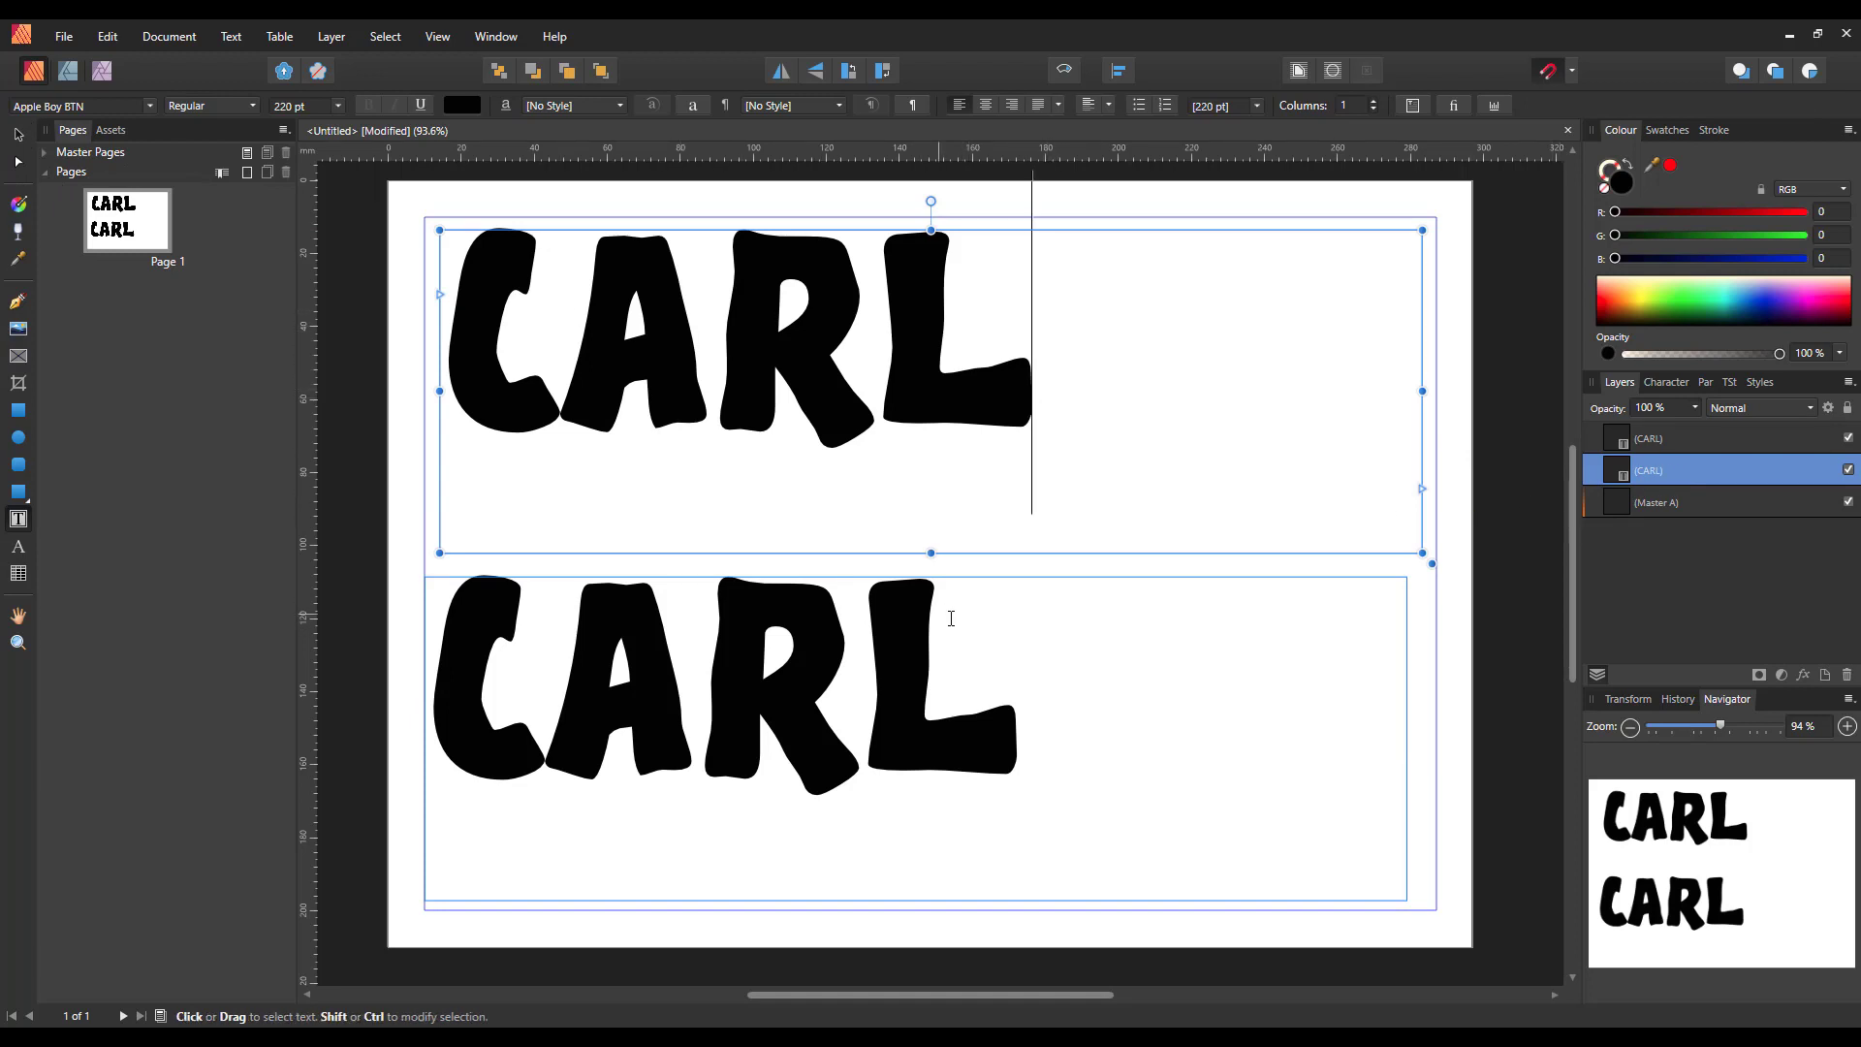
pyautogui.click(1848, 438)
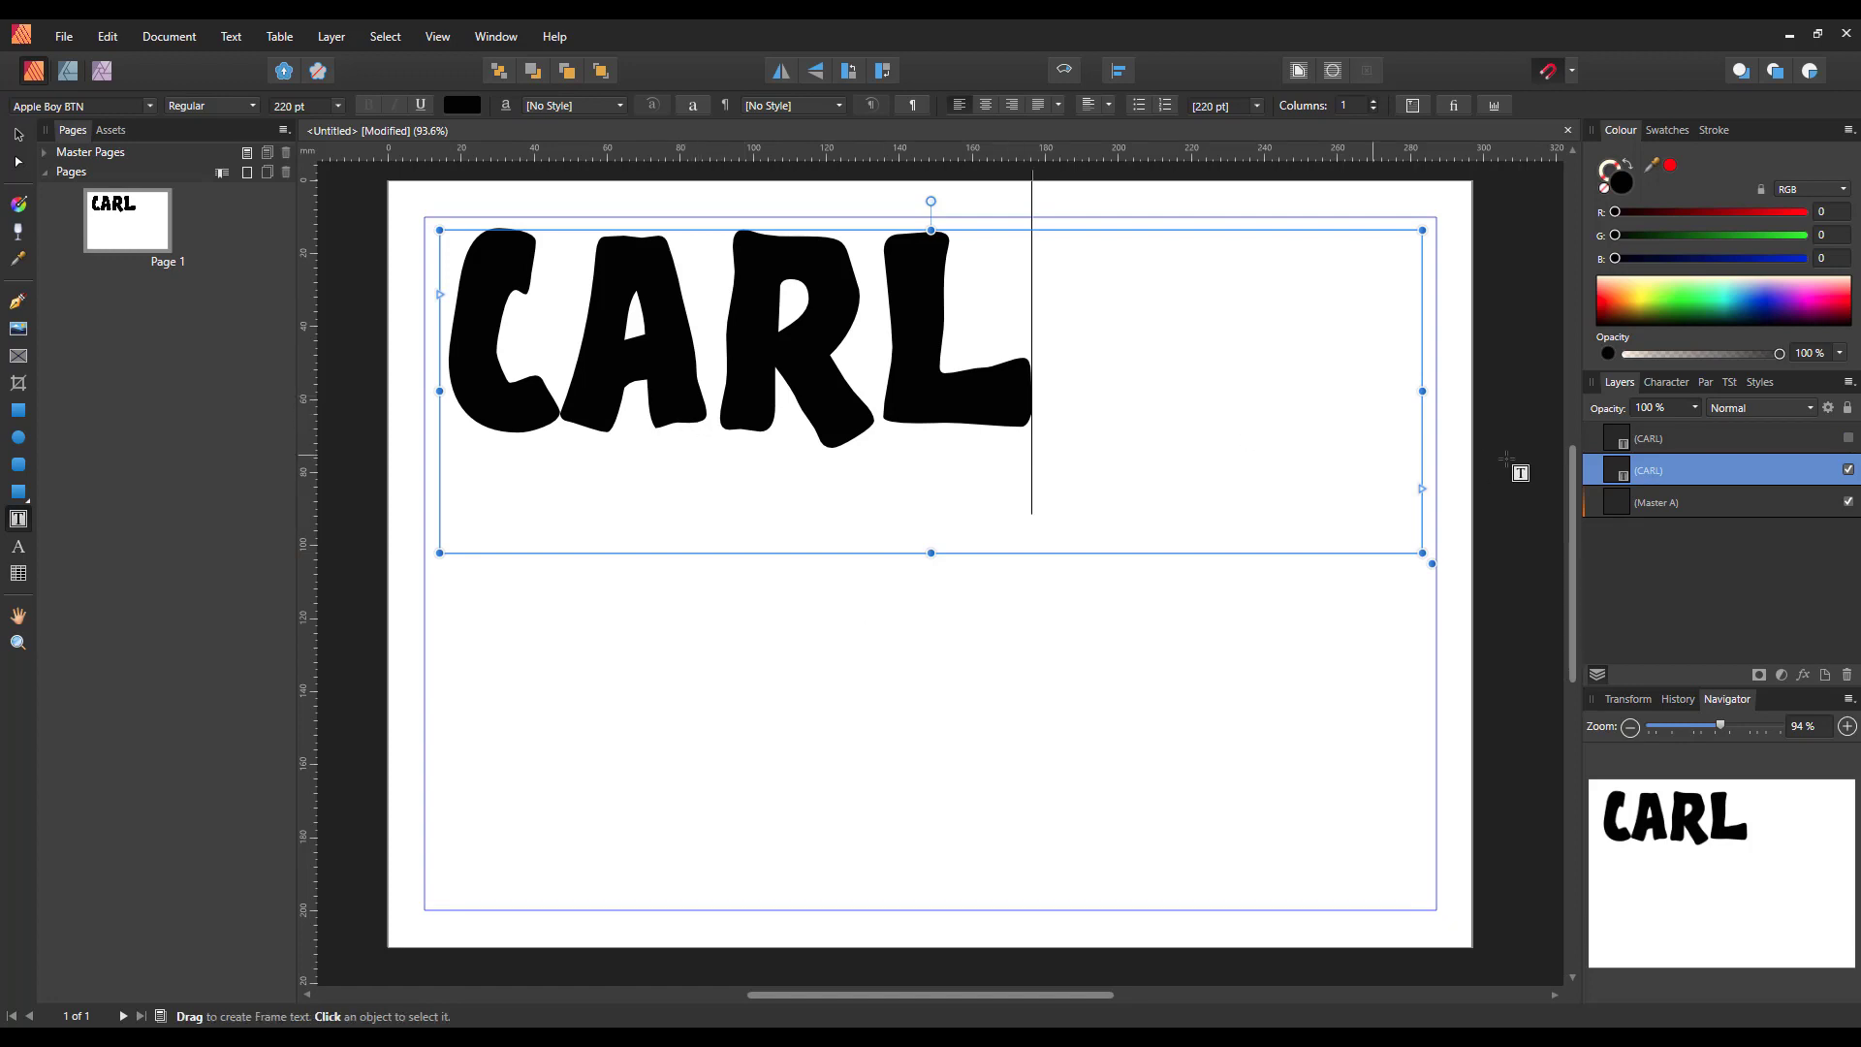
pyautogui.click(1762, 386)
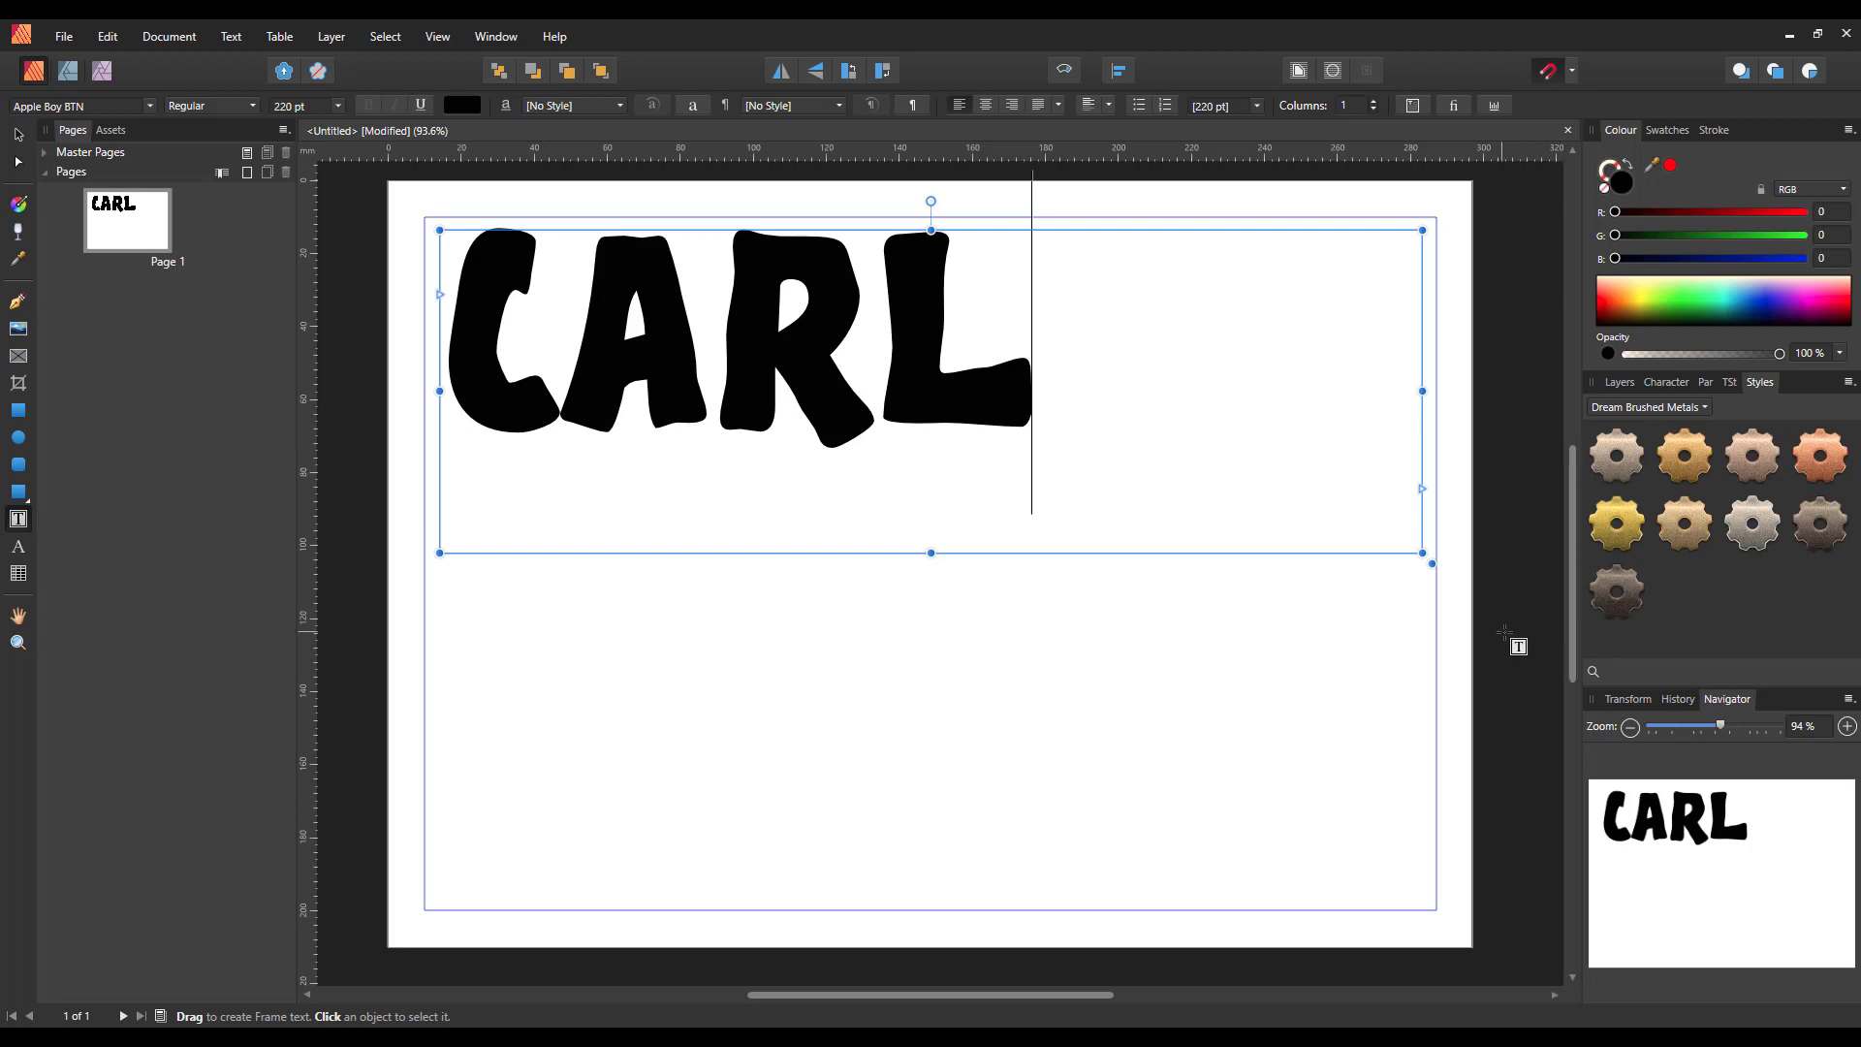
# Apply the second Dream Brushed Metals gold style to CARL and set it back to 220 pt.
pyautogui.click(1677, 475)
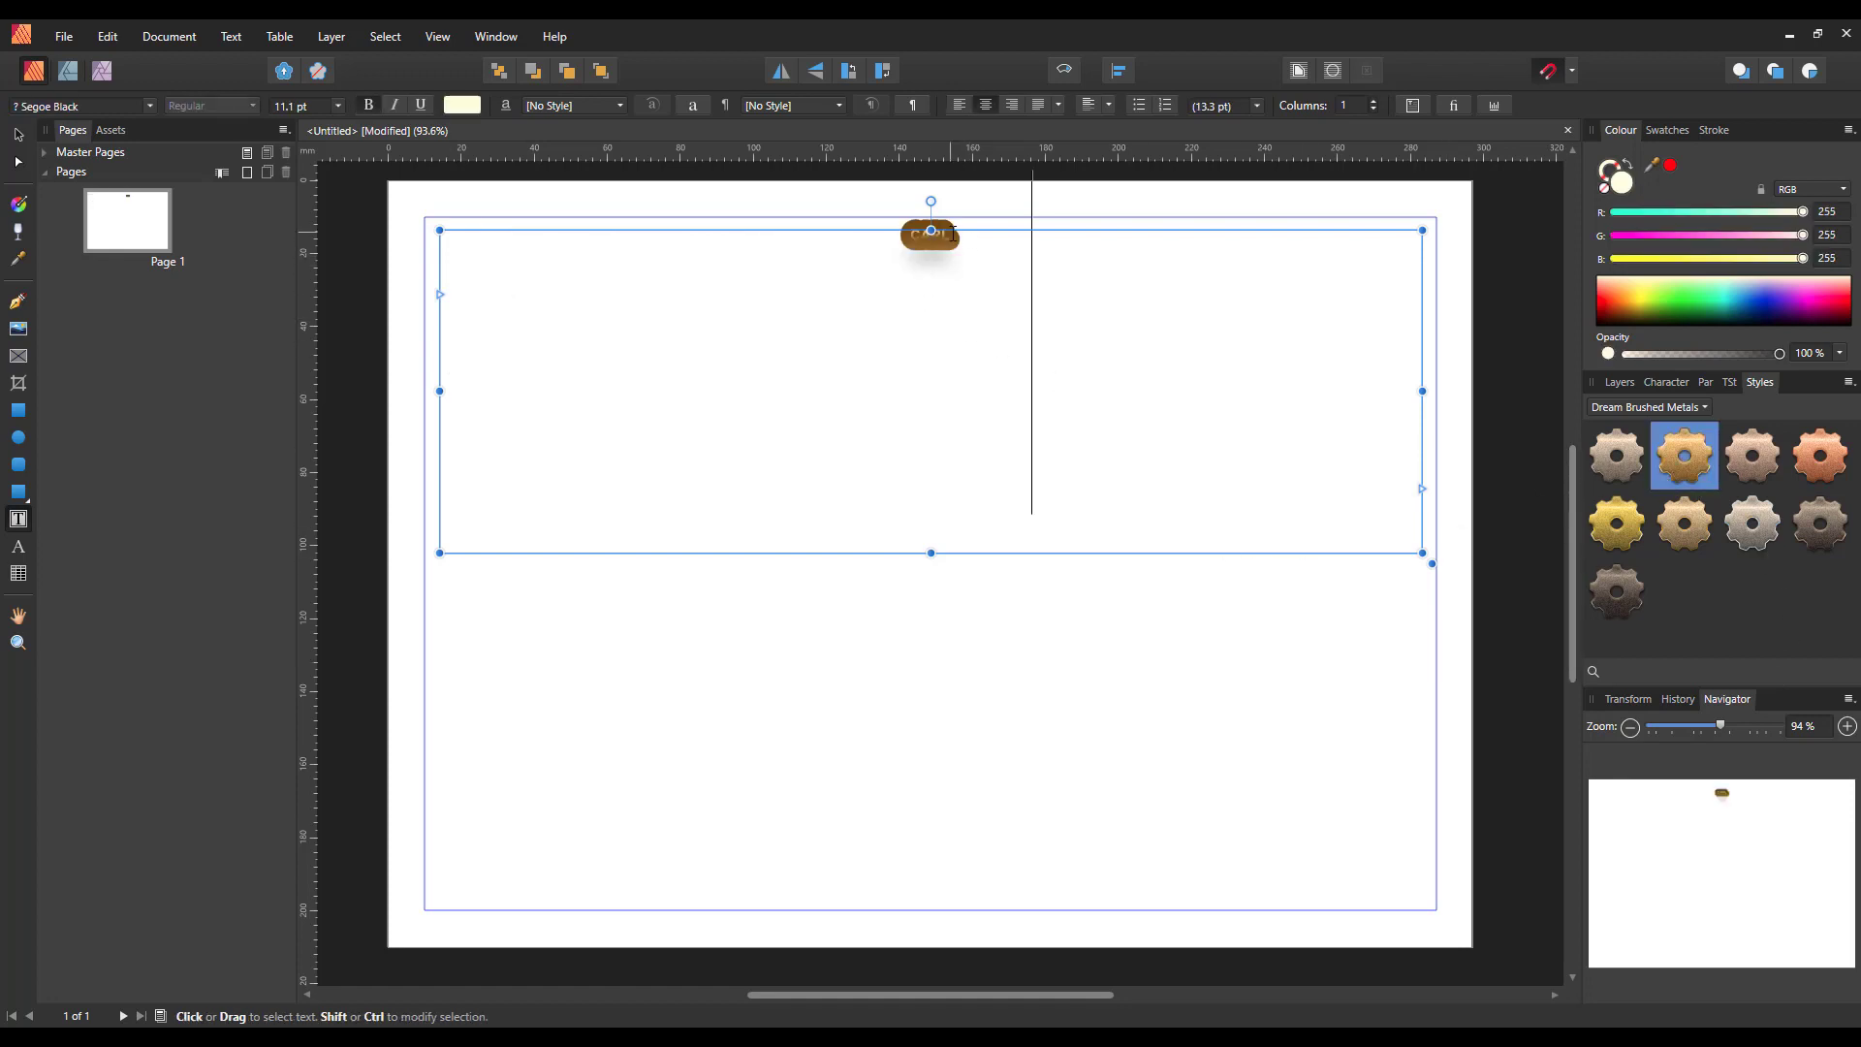
pyautogui.moveTo(949, 226); pyautogui.dragTo(912, 230)
pyautogui.click(778, 241)
pyautogui.click(303, 106)
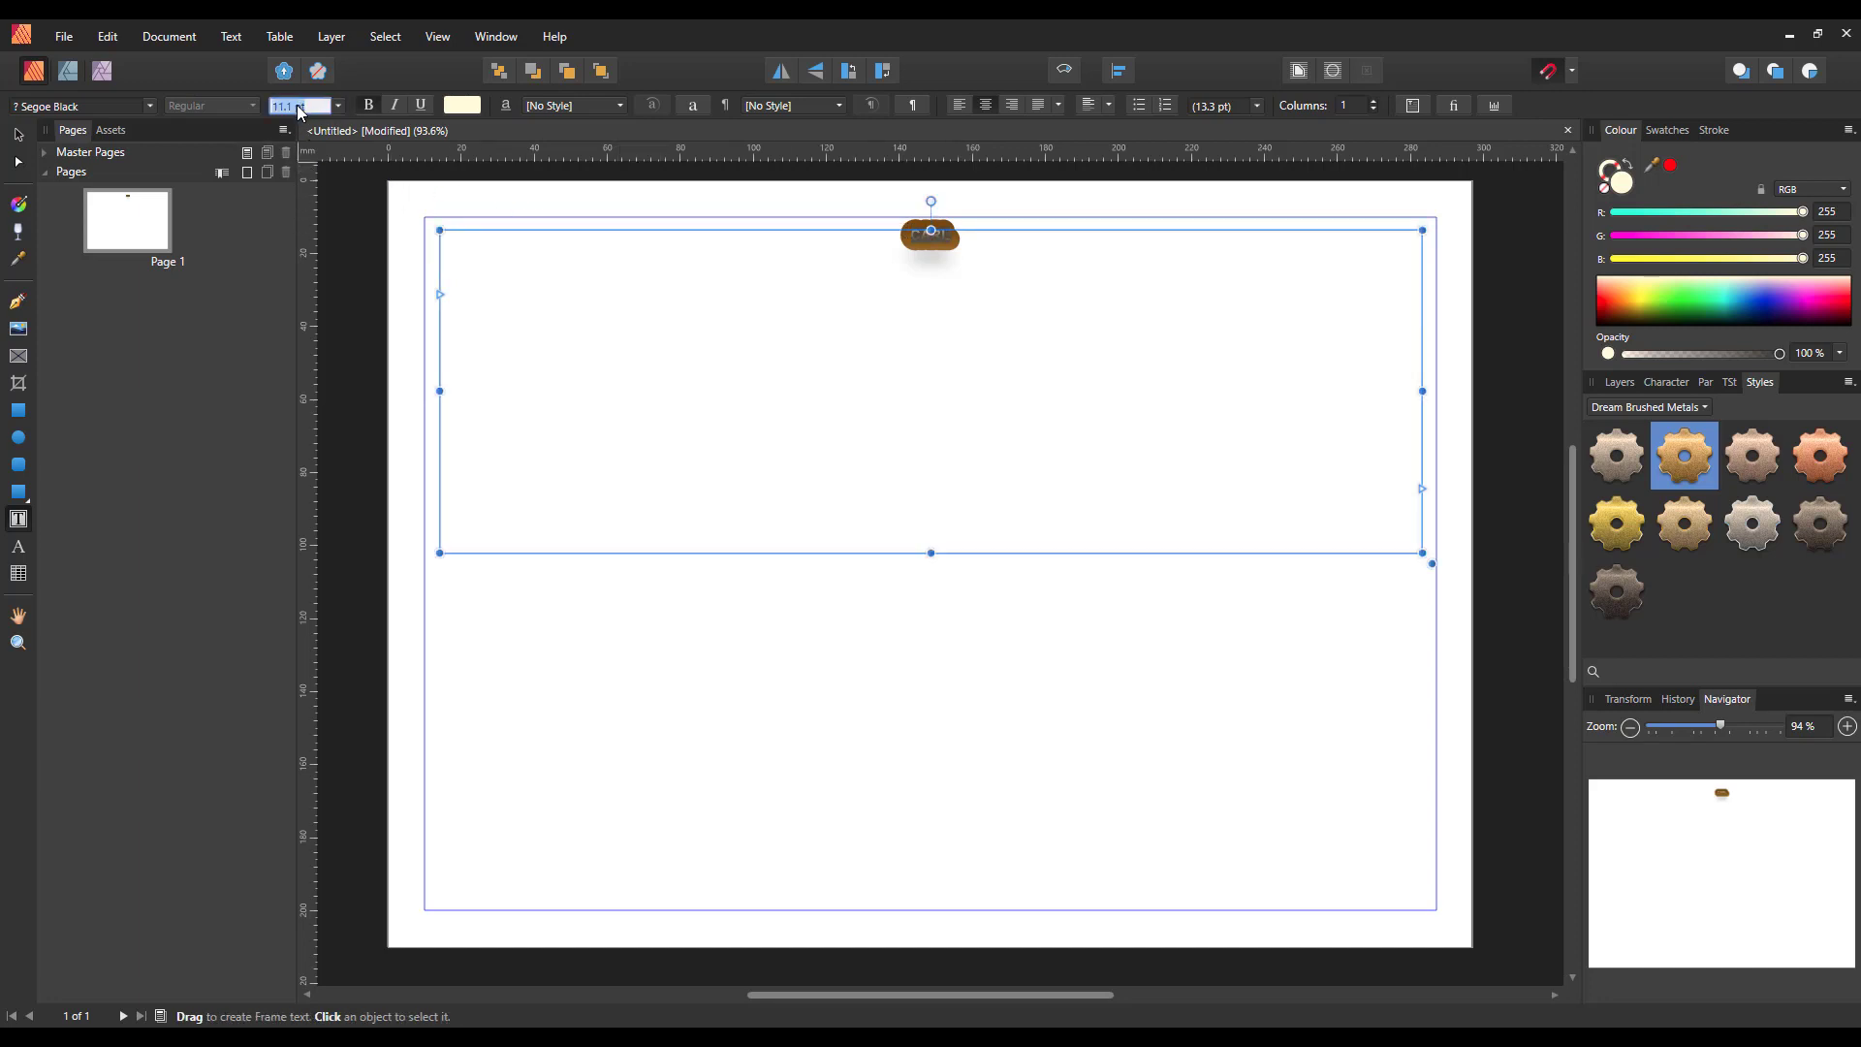
pyautogui.write('220')
pyautogui.press('Return')
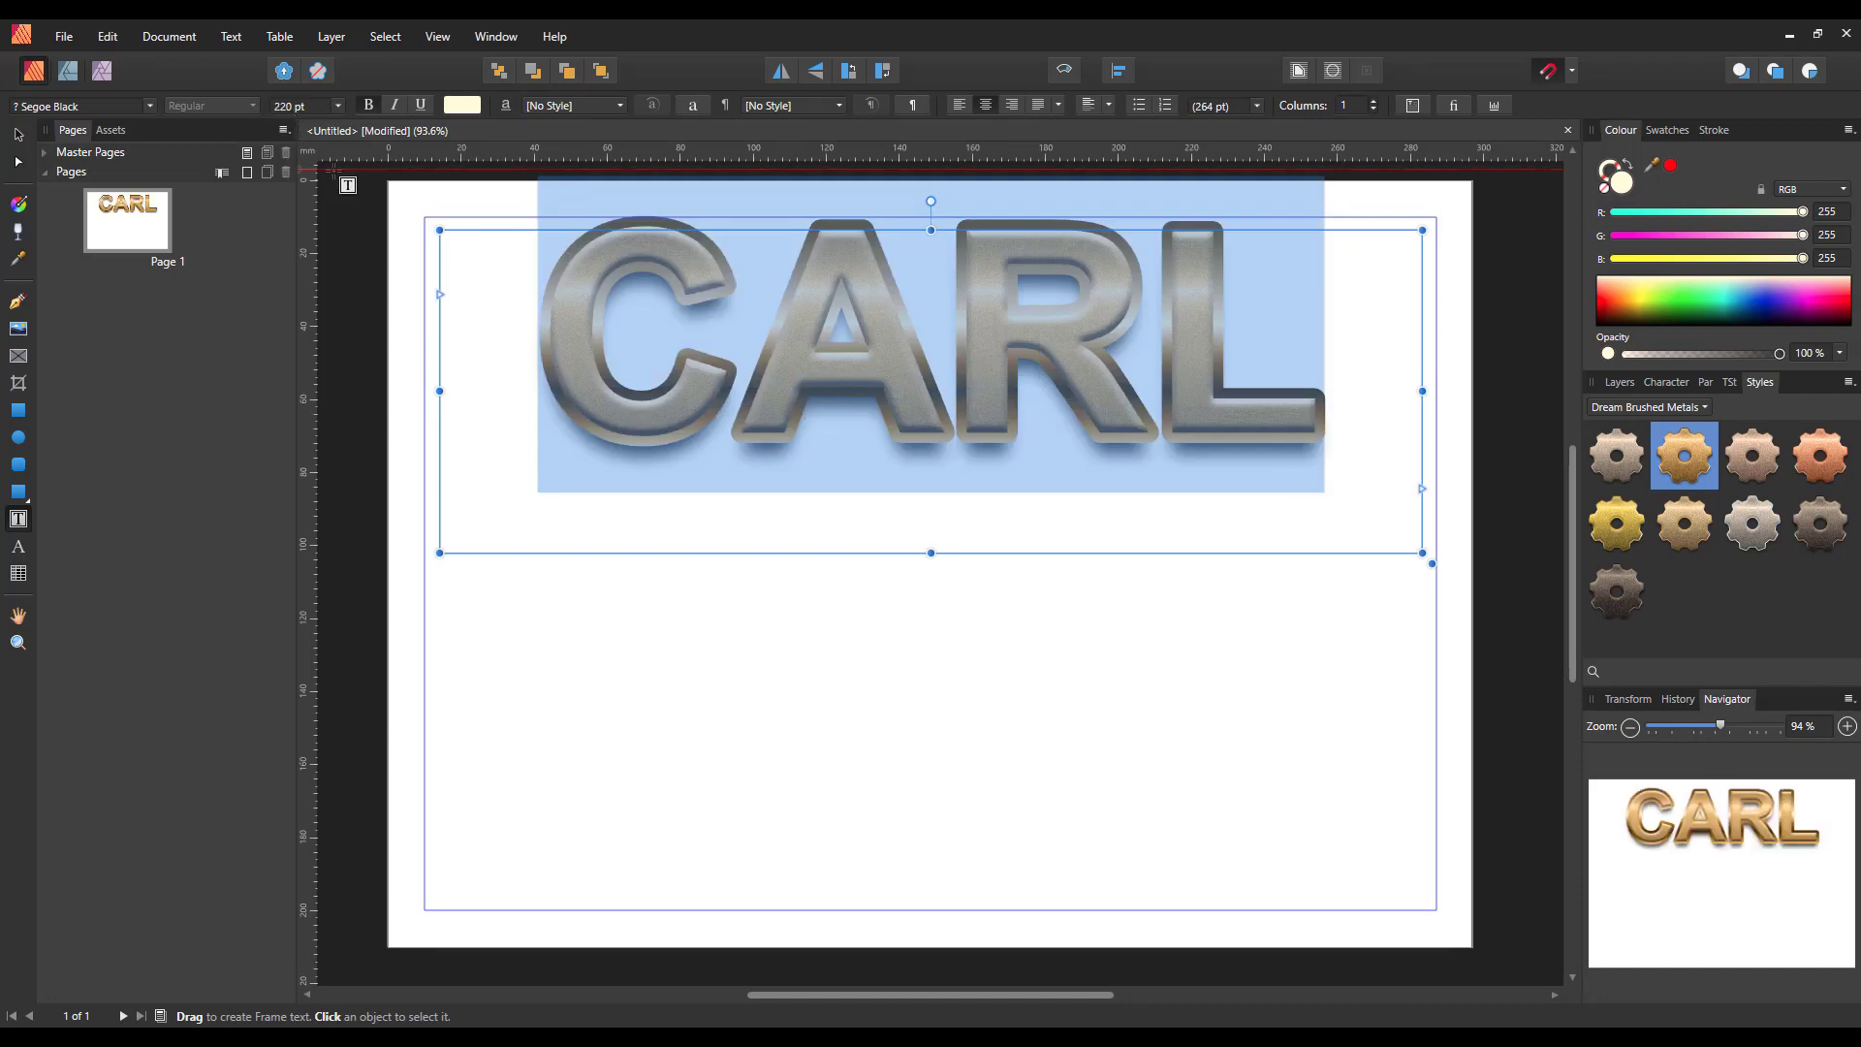
pyautogui.click(1353, 422)
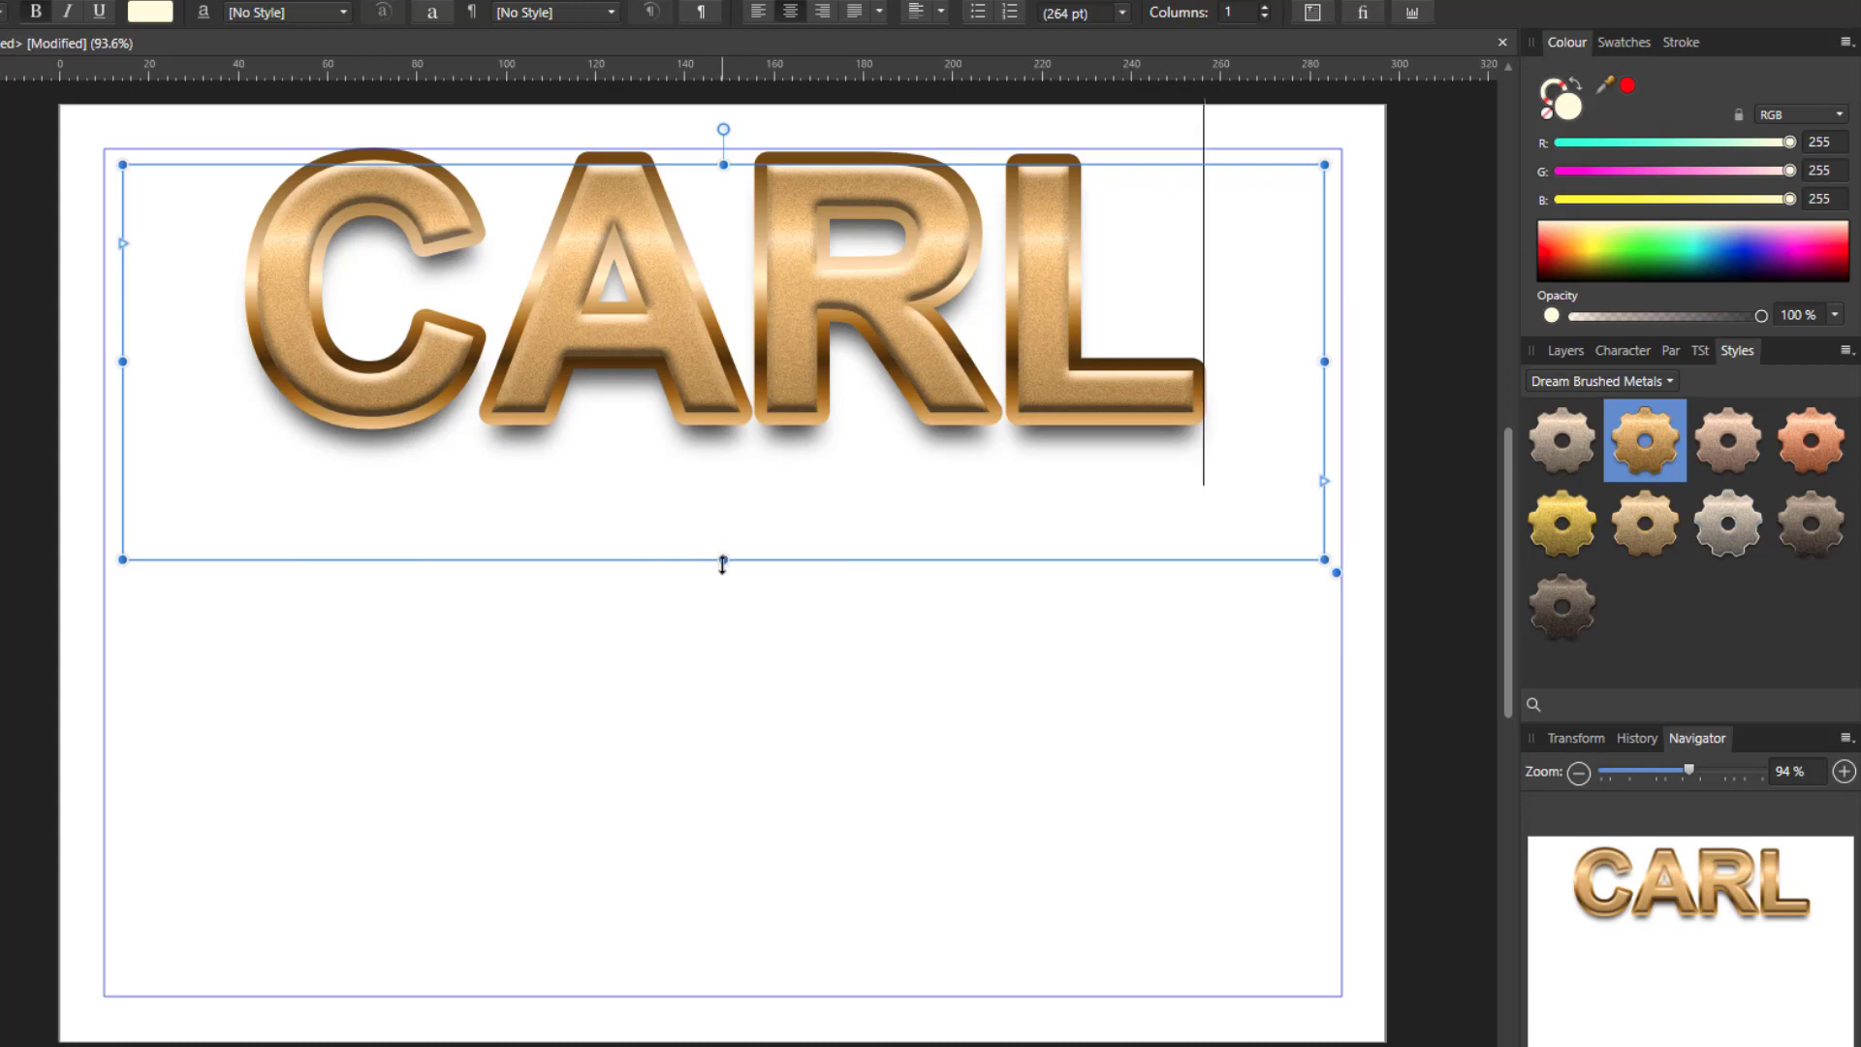
# Resize the CARL frame to about 82 mm tall, scaling the gold lettering to 264 pt.
pyautogui.moveTo(723, 561)
pyautogui.mouseDown()
pyautogui.moveTo(734, 754)
pyautogui.moveTo(765, 469)
pyautogui.moveTo(787, 780)
pyautogui.moveTo(794, 527)
pyautogui.moveTo(789, 507)
pyautogui.moveTo(806, 955)
pyautogui.moveTo(806, 520)
pyautogui.moveTo(818, 569)
pyautogui.moveTo(821, 524)
pyautogui.moveTo(823, 568)
pyautogui.moveTo(710, 549)
pyautogui.moveTo(729, 530)
pyautogui.mouseUp()
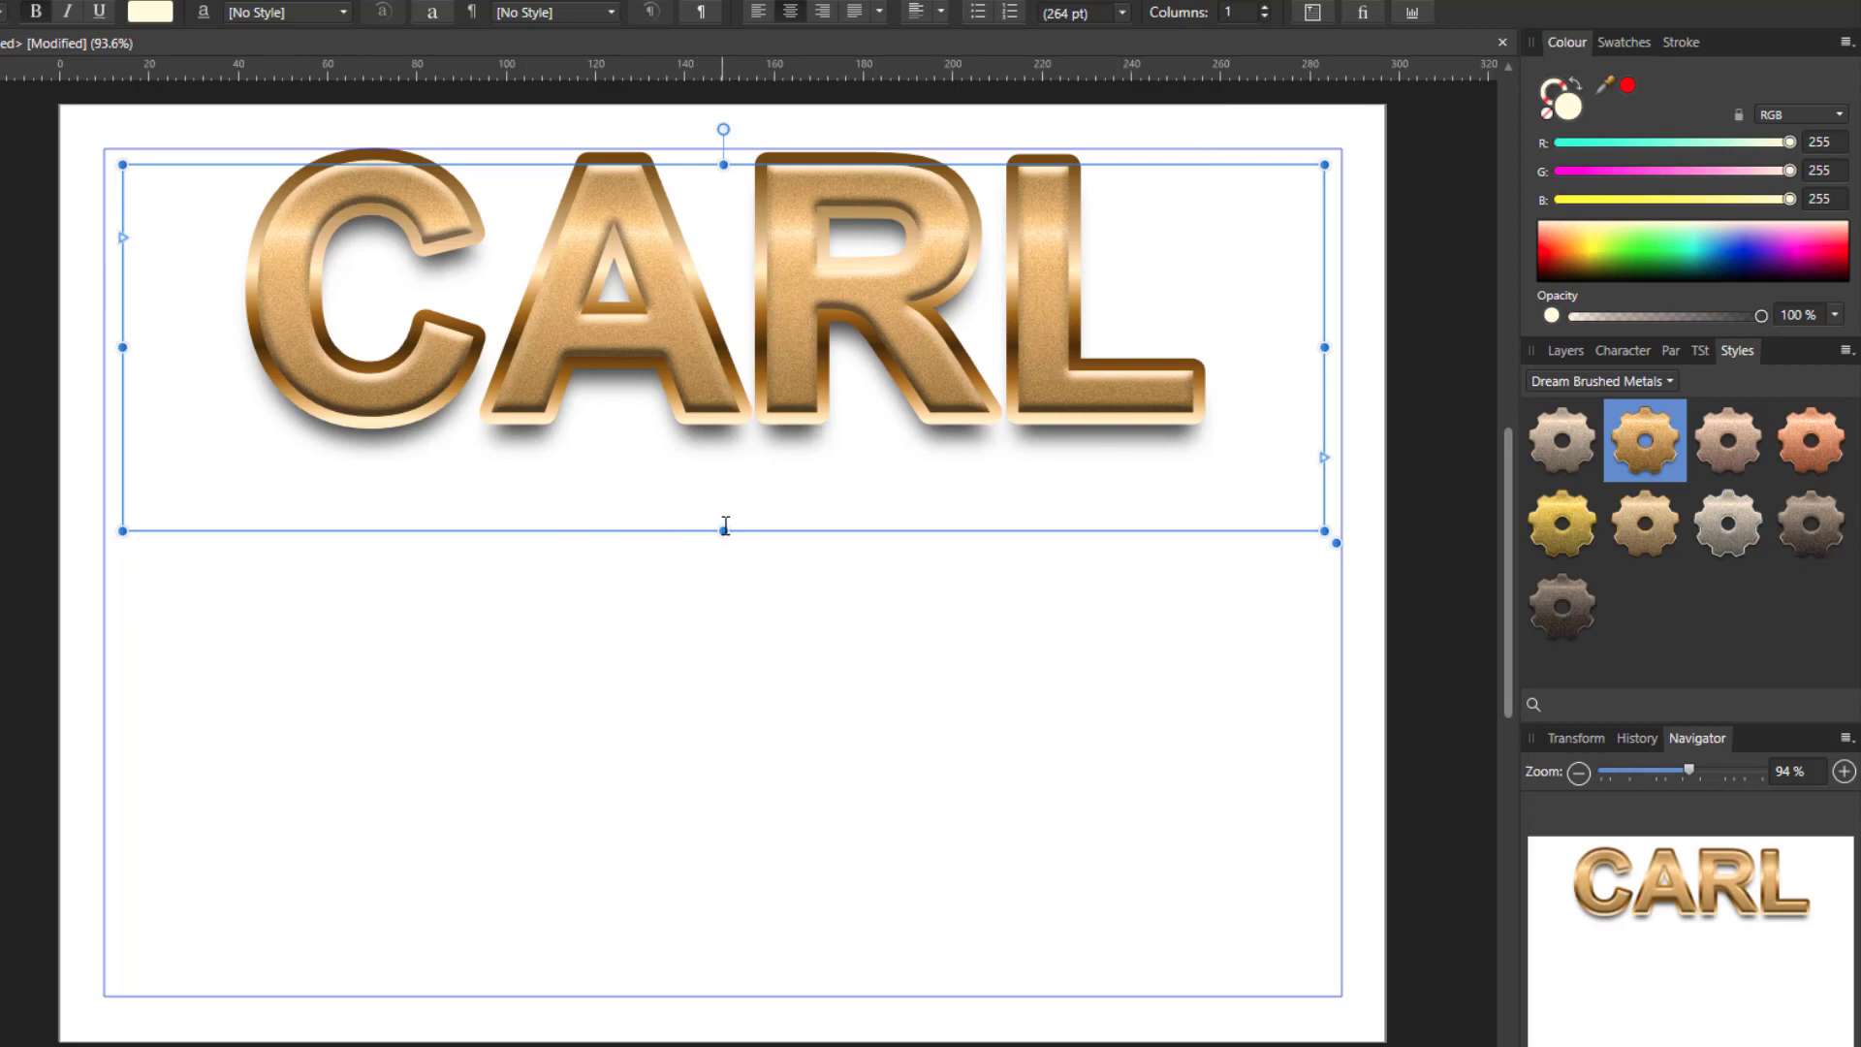
# Show the black CARL copy and hide the gold CARL layer, keeping the copy's Normal blend mode.
pyautogui.click(1557, 350)
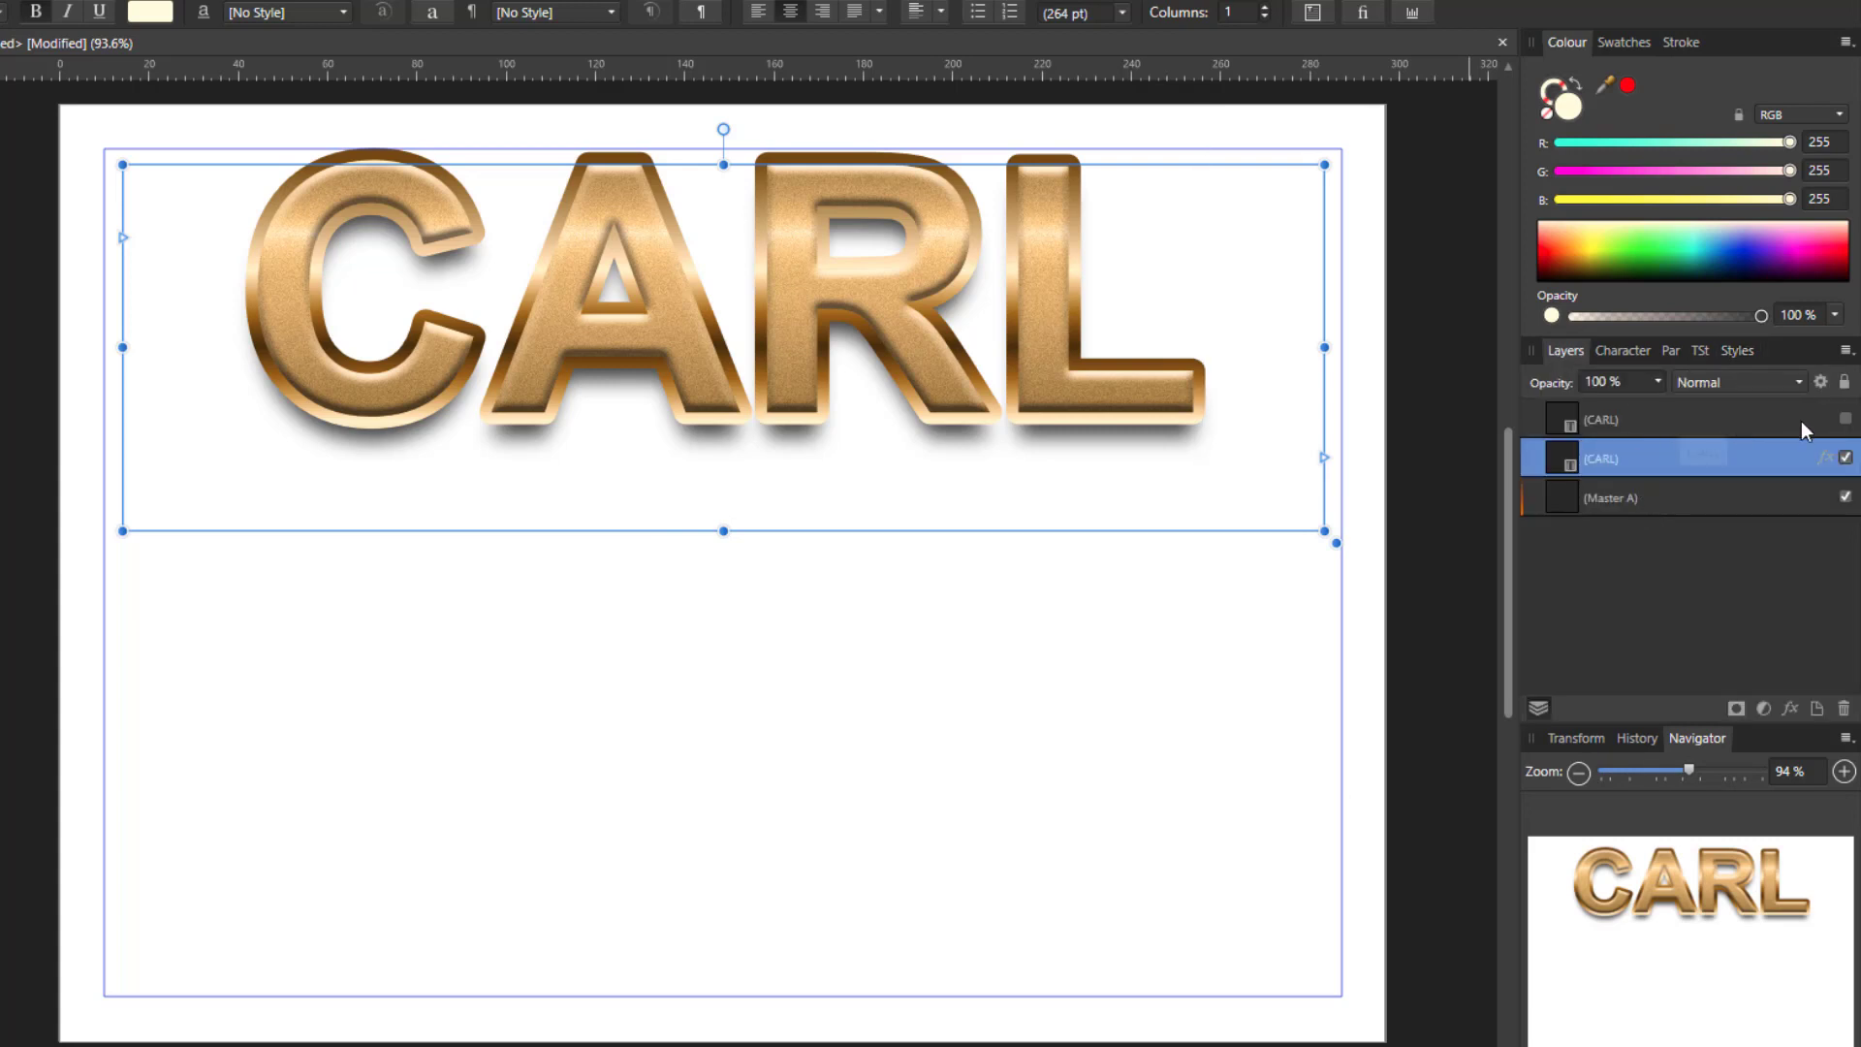
pyautogui.click(1845, 417)
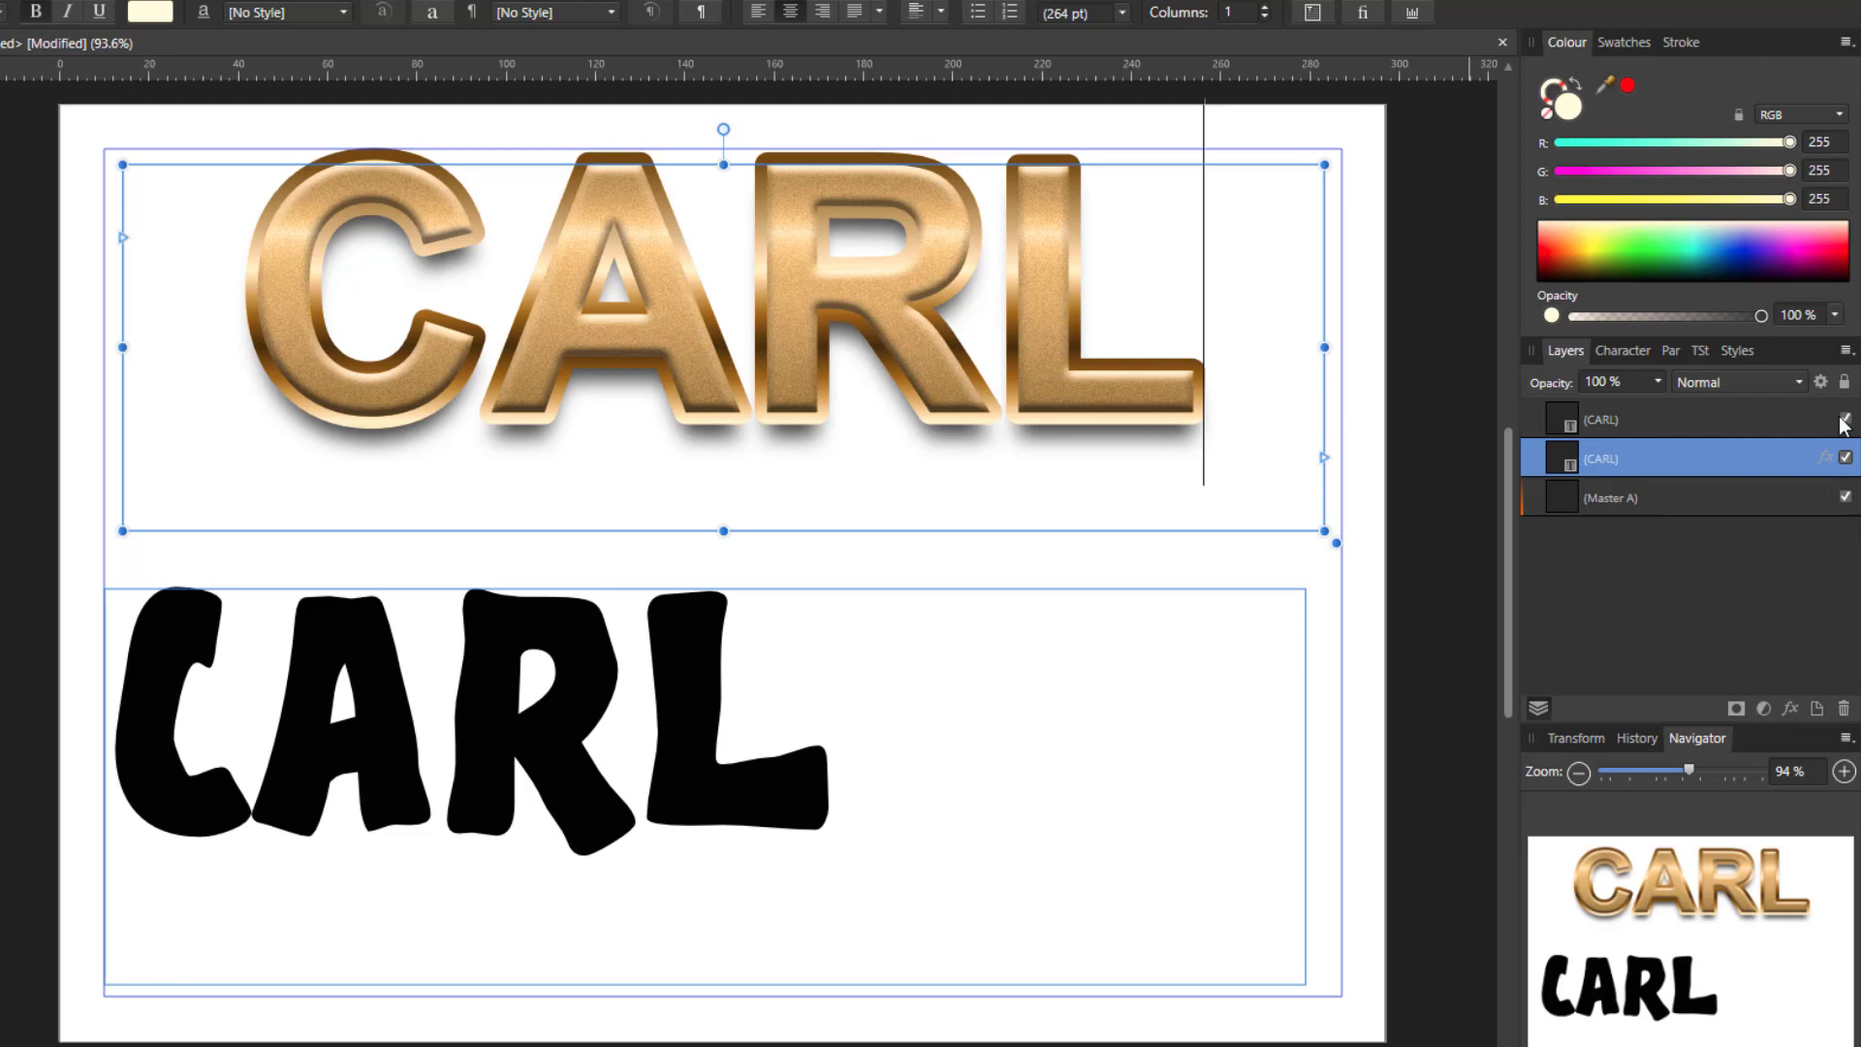
pyautogui.click(1846, 458)
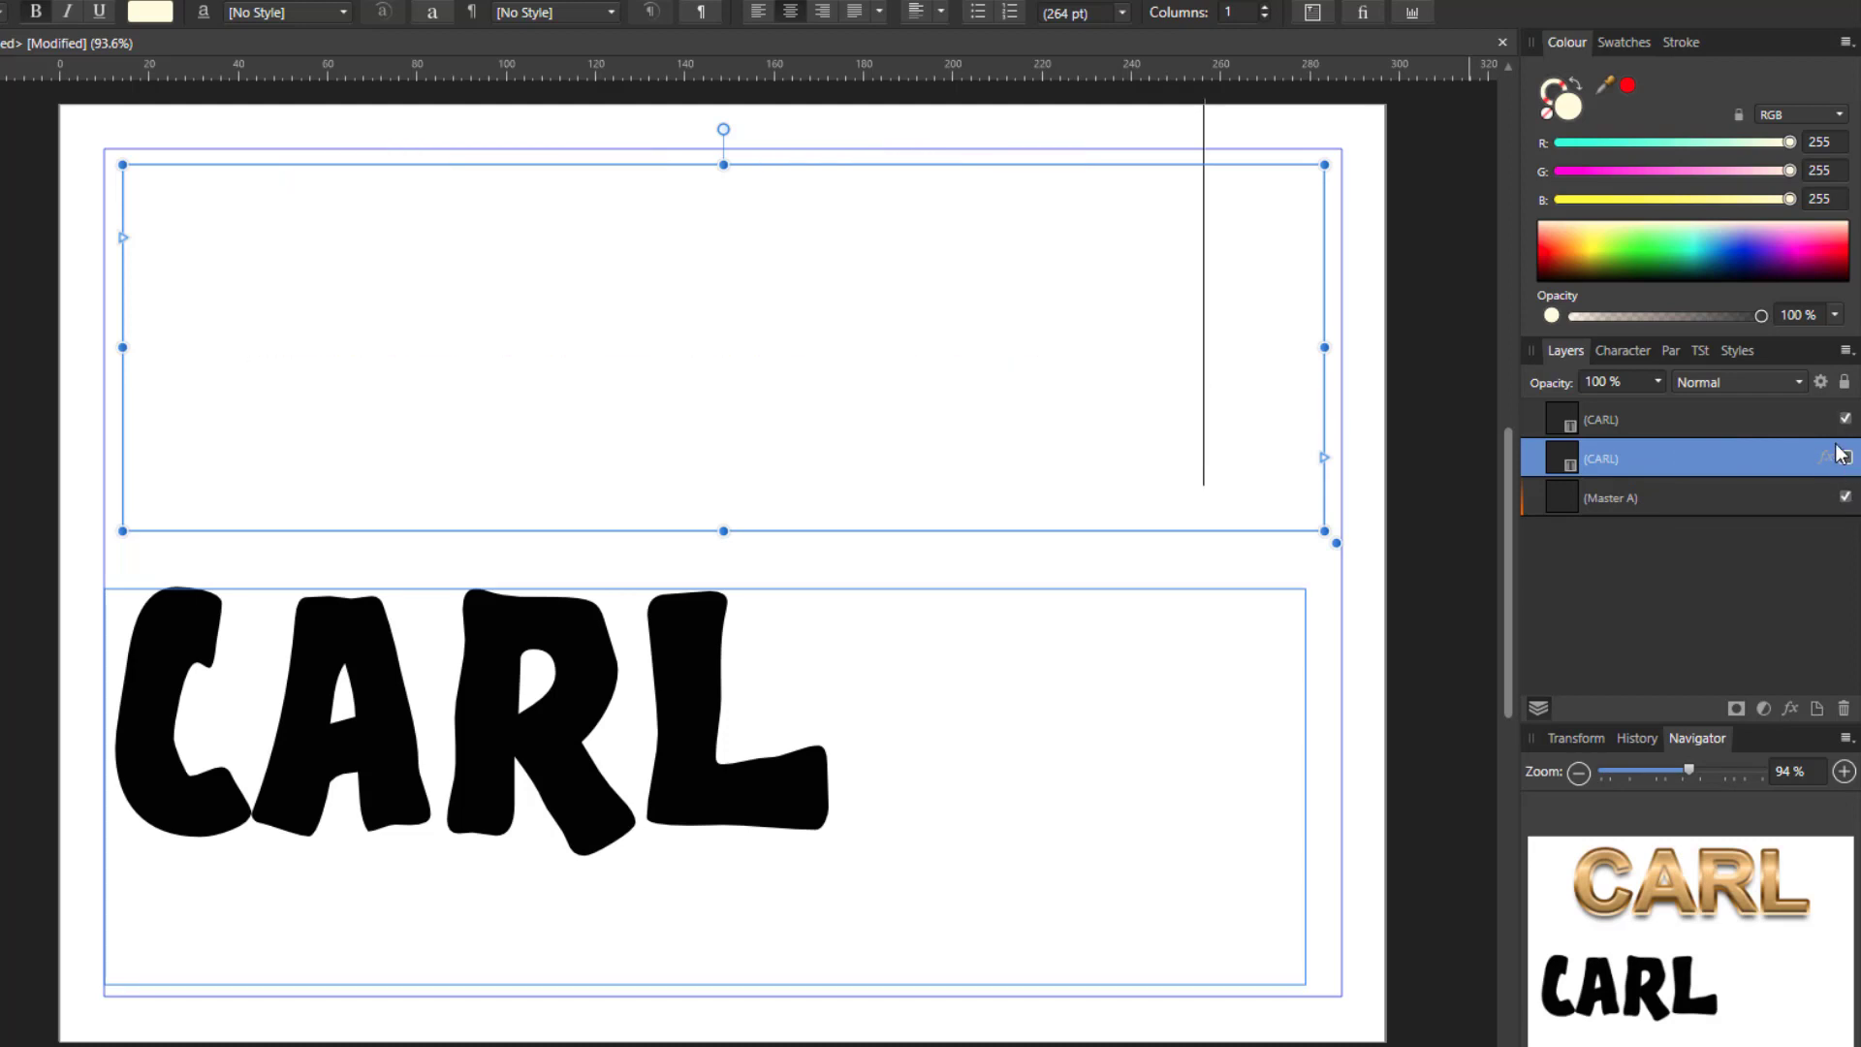
pyautogui.click(1791, 421)
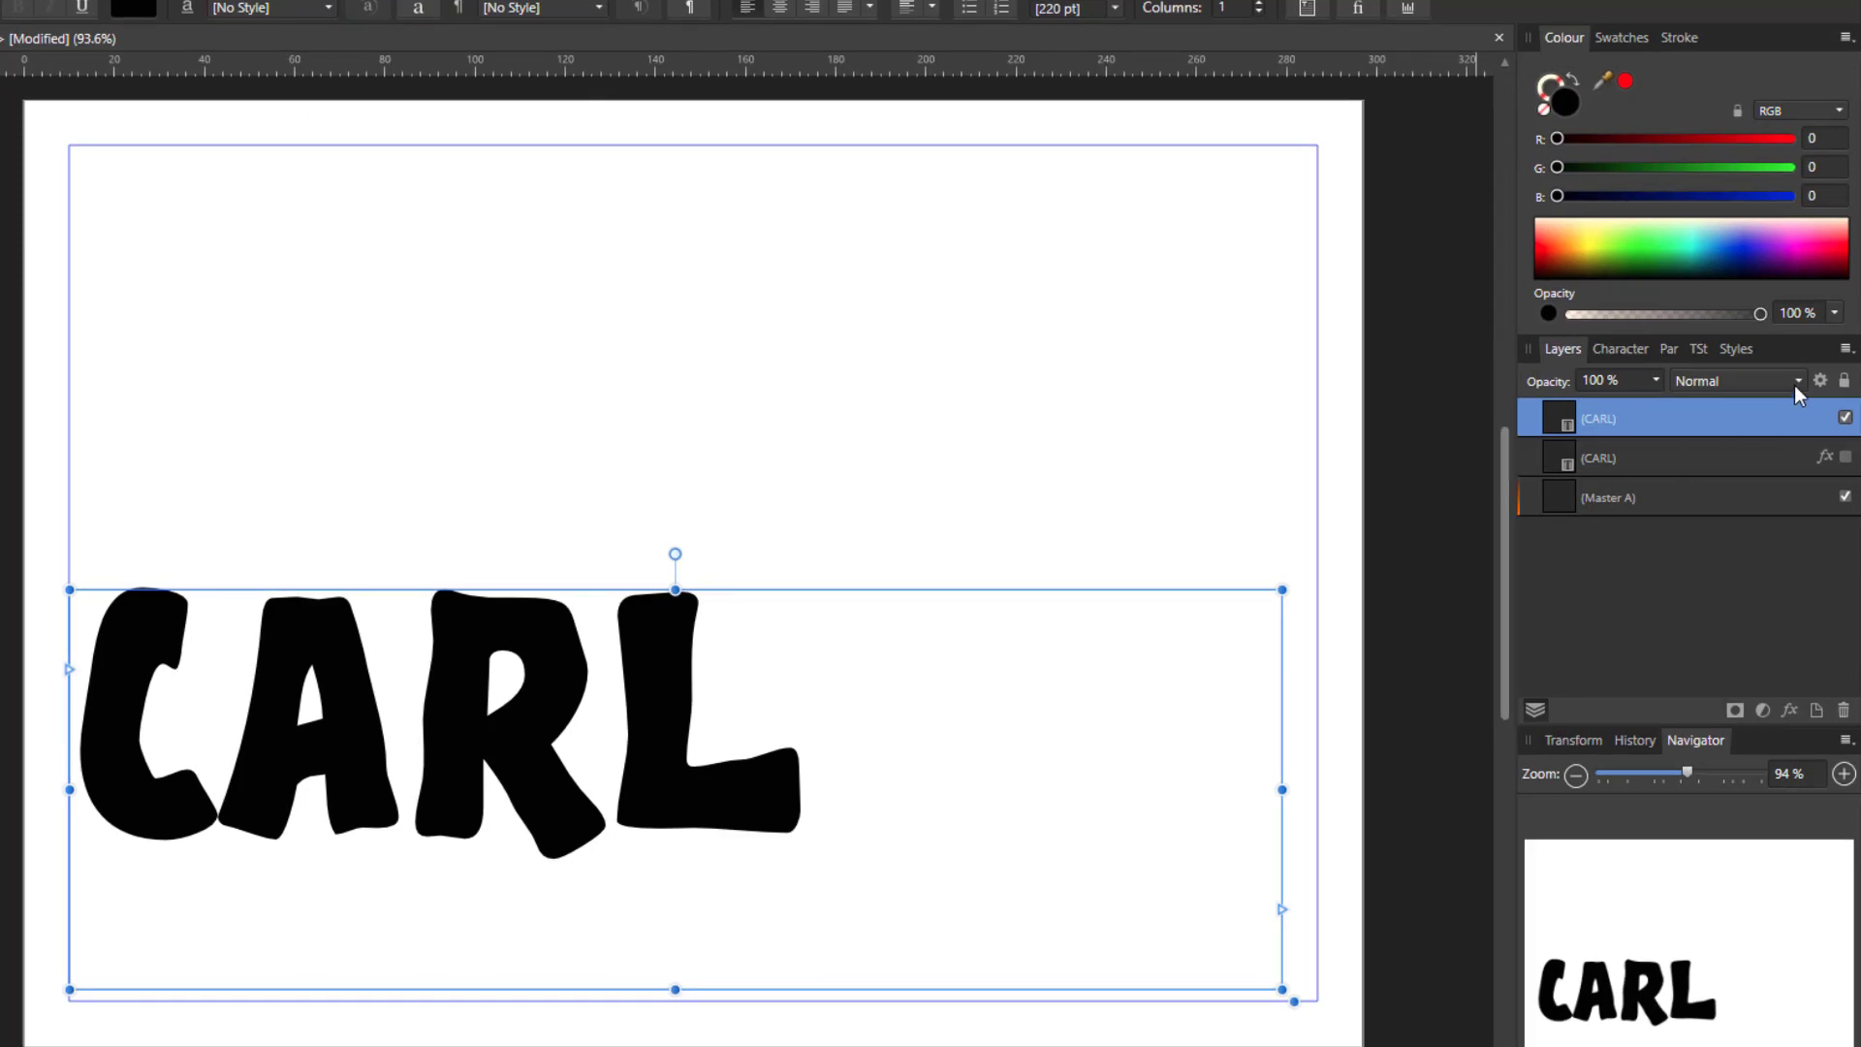
pyautogui.click(1797, 382)
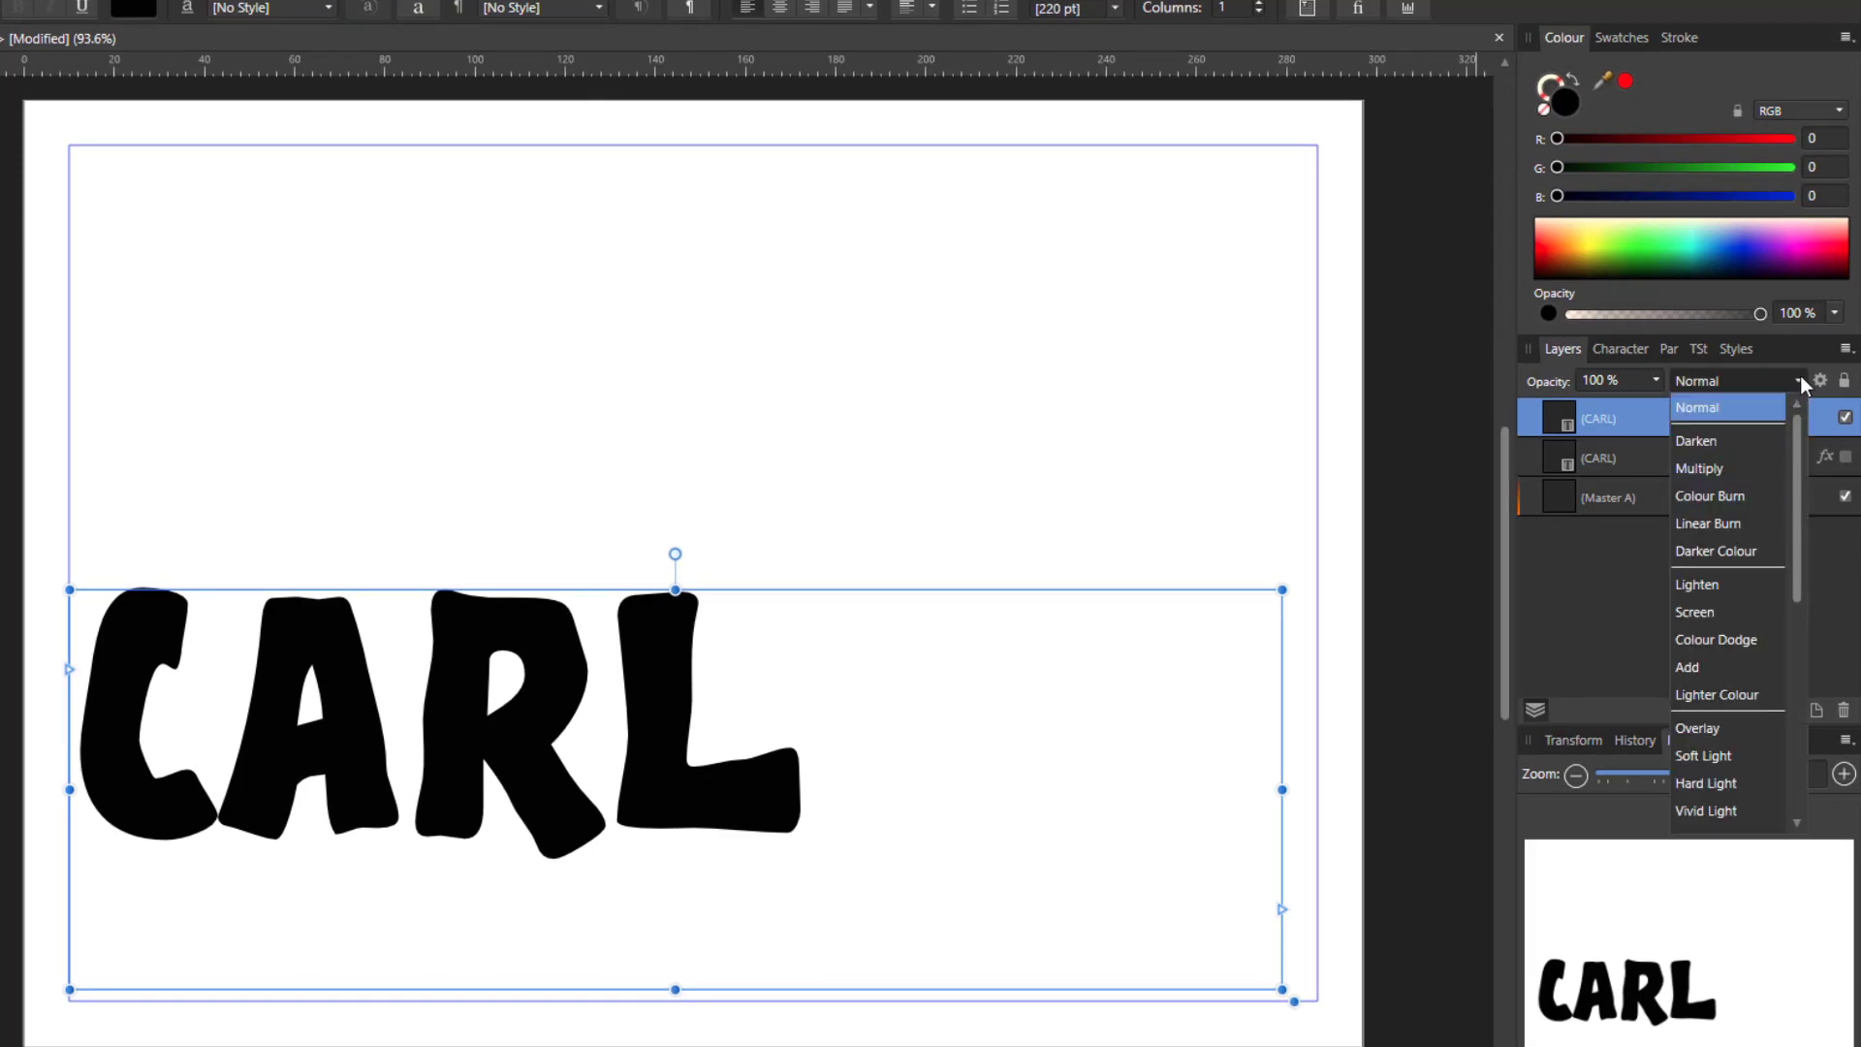
pyautogui.click(1737, 402)
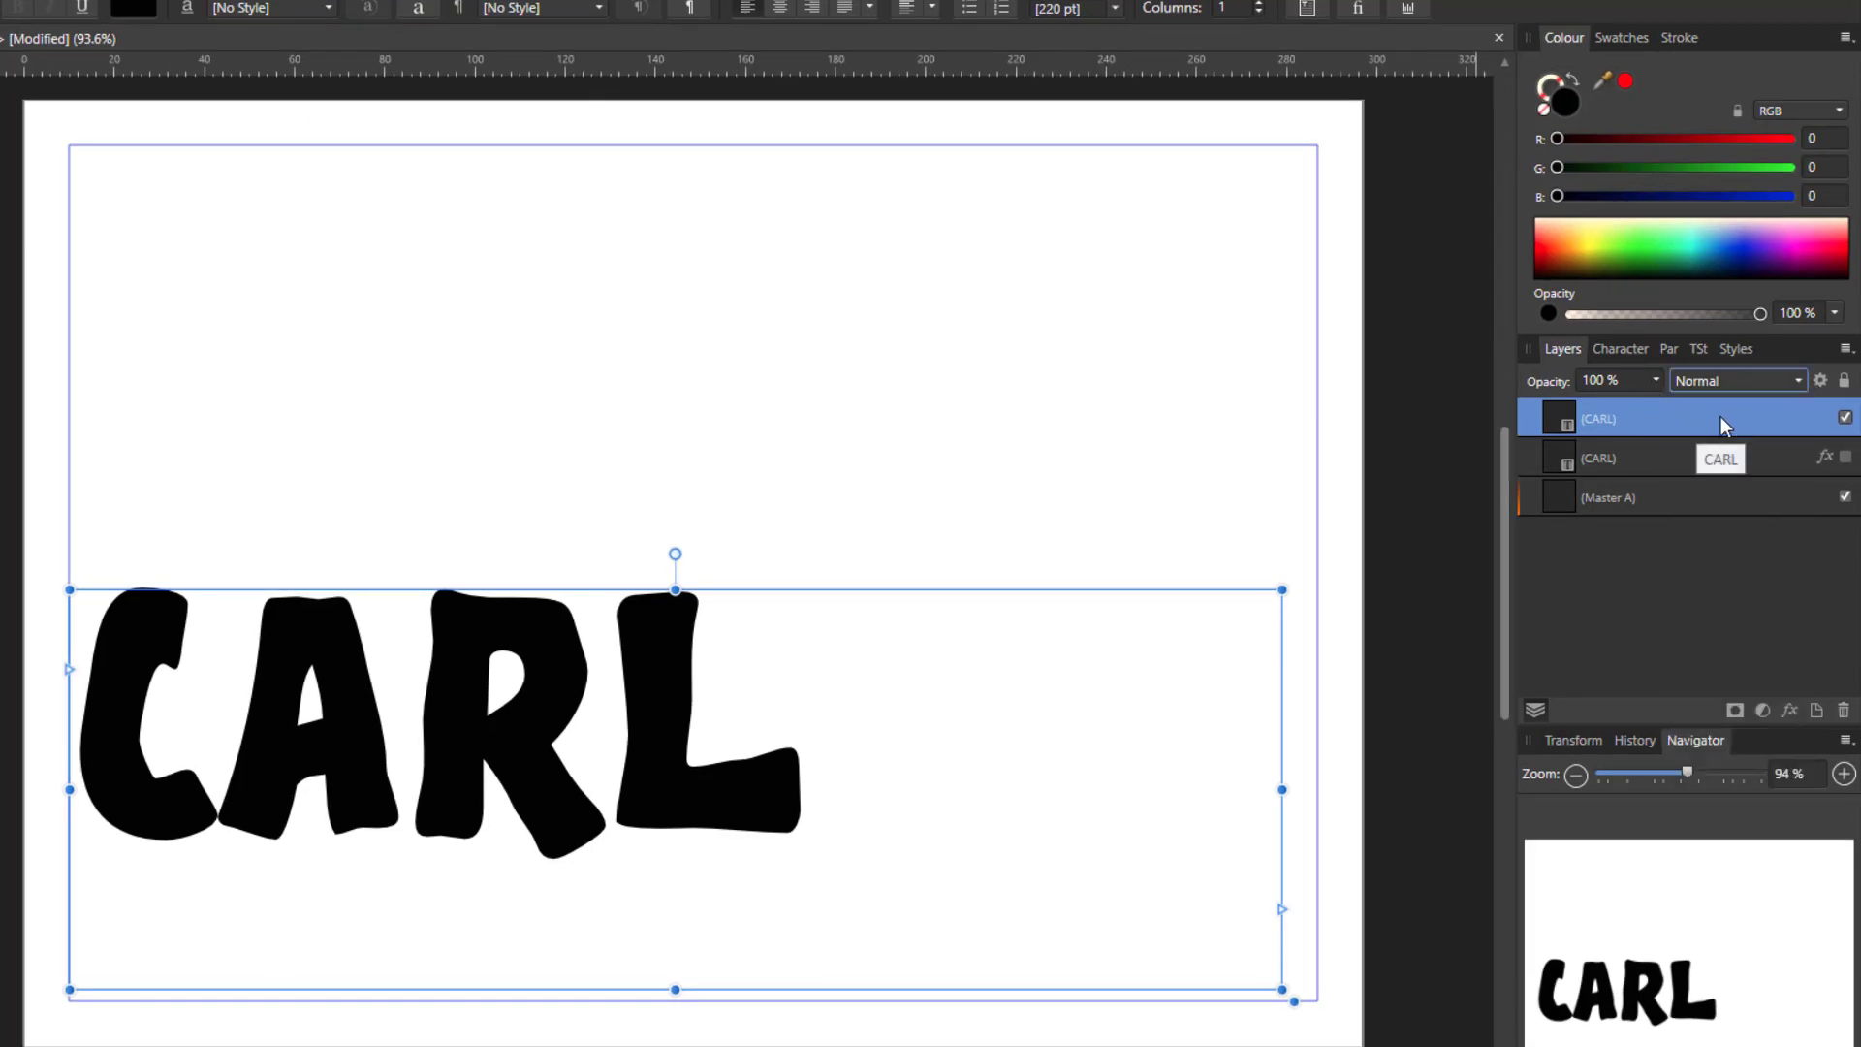
pyautogui.click(1737, 351)
# Apply a glossy red Dream Cinematics style to the black Apple Boy BTN CARL text.
pyautogui.click(1668, 381)
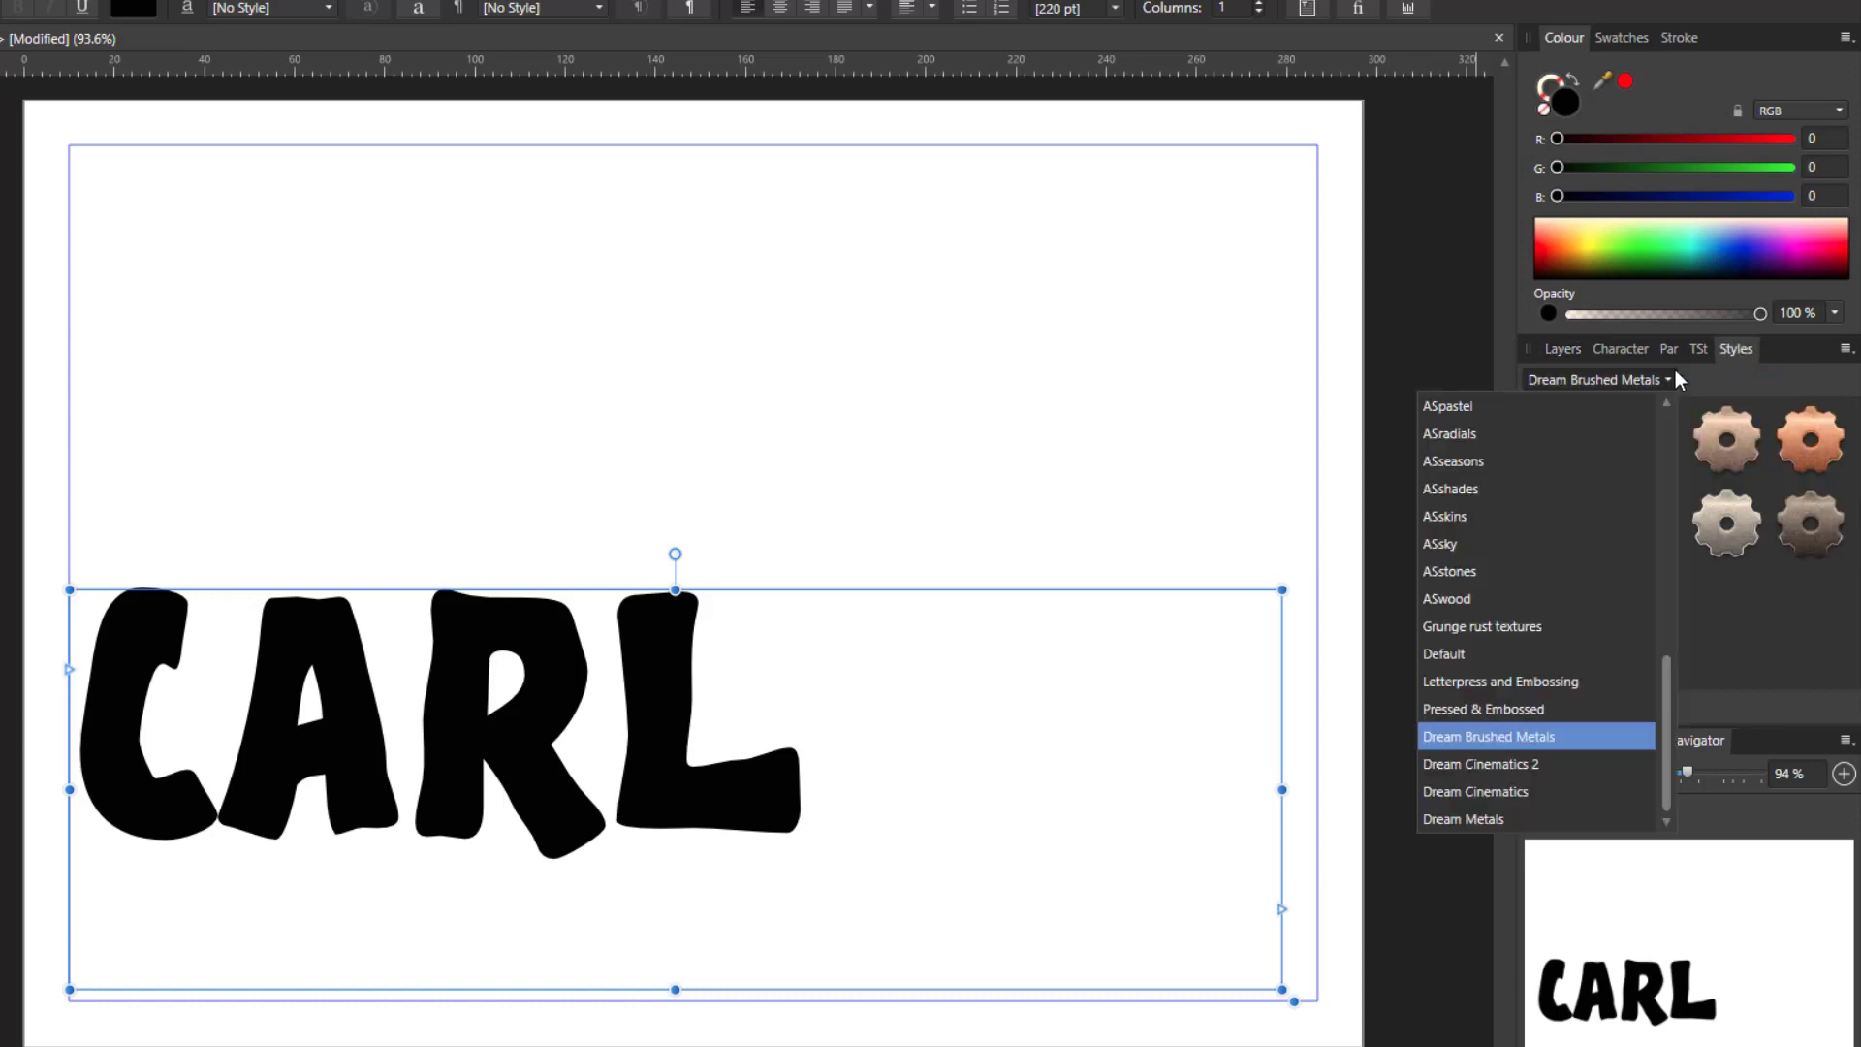
pyautogui.click(1504, 791)
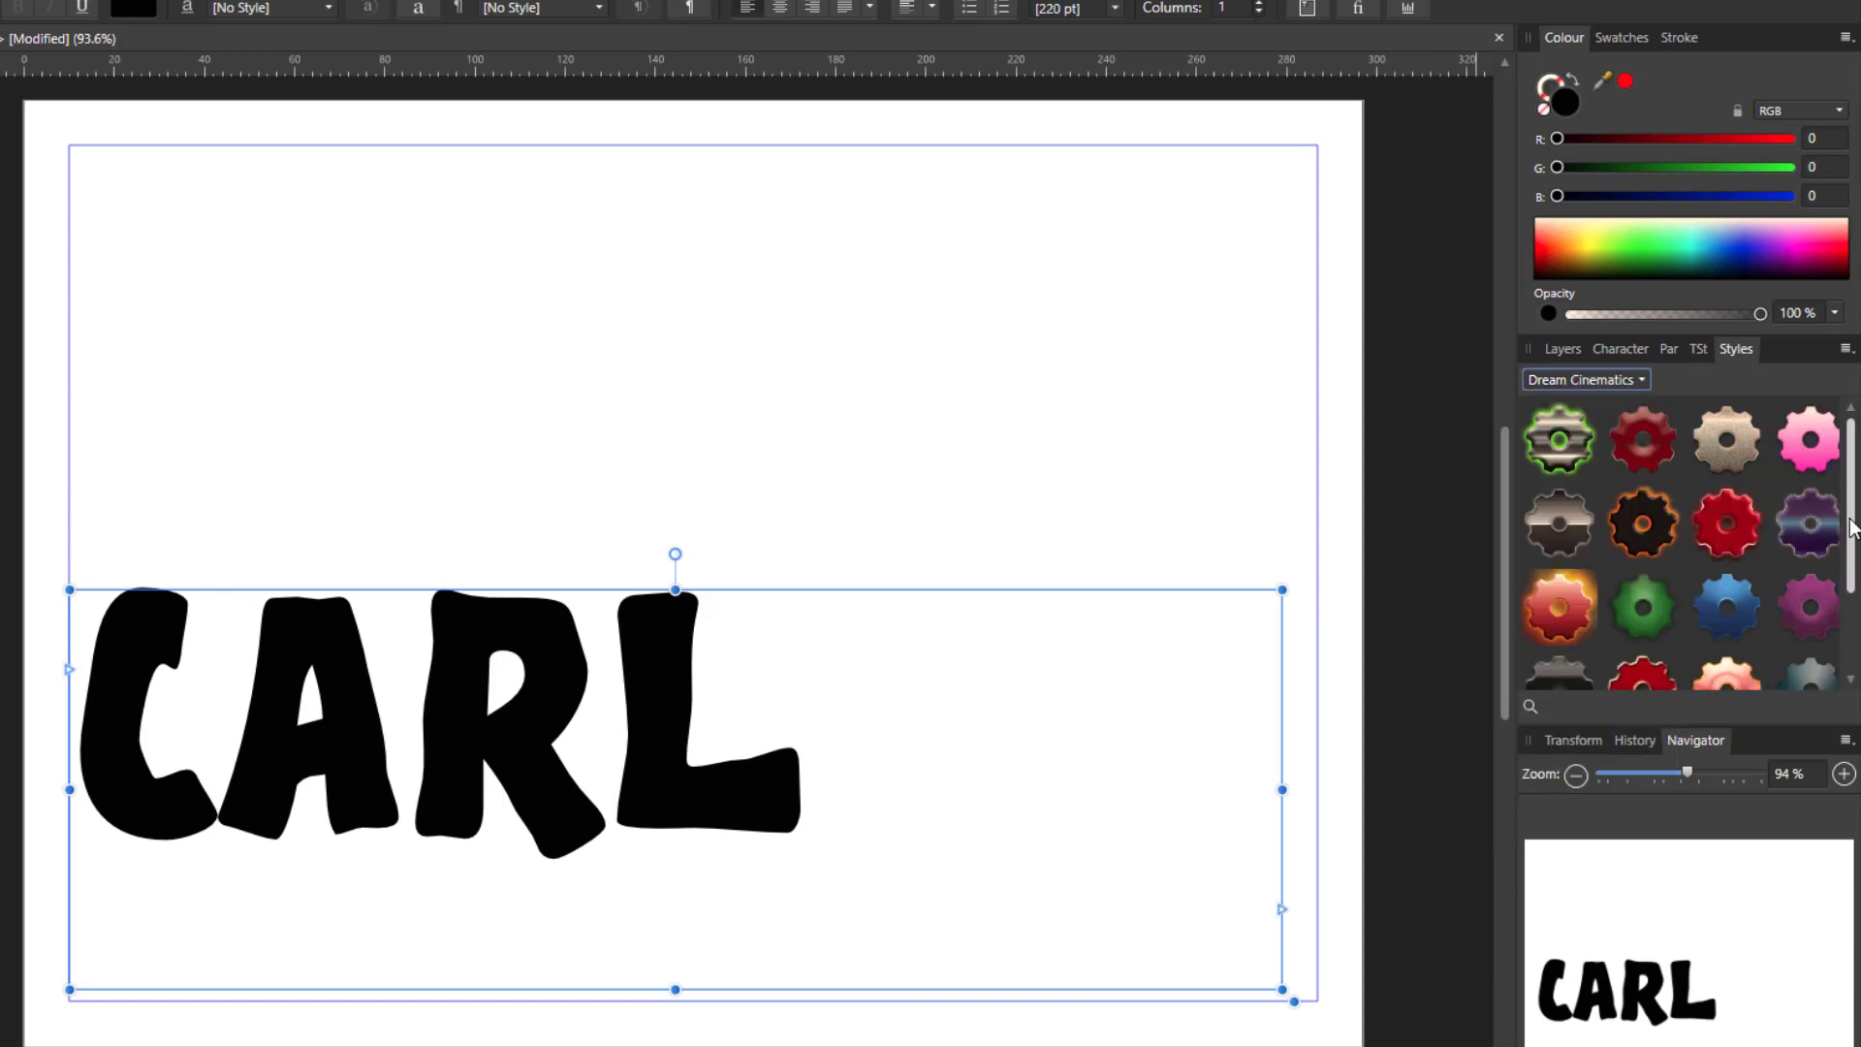
pyautogui.click(822, 801)
pyautogui.scroll(-3, 1717, 669)
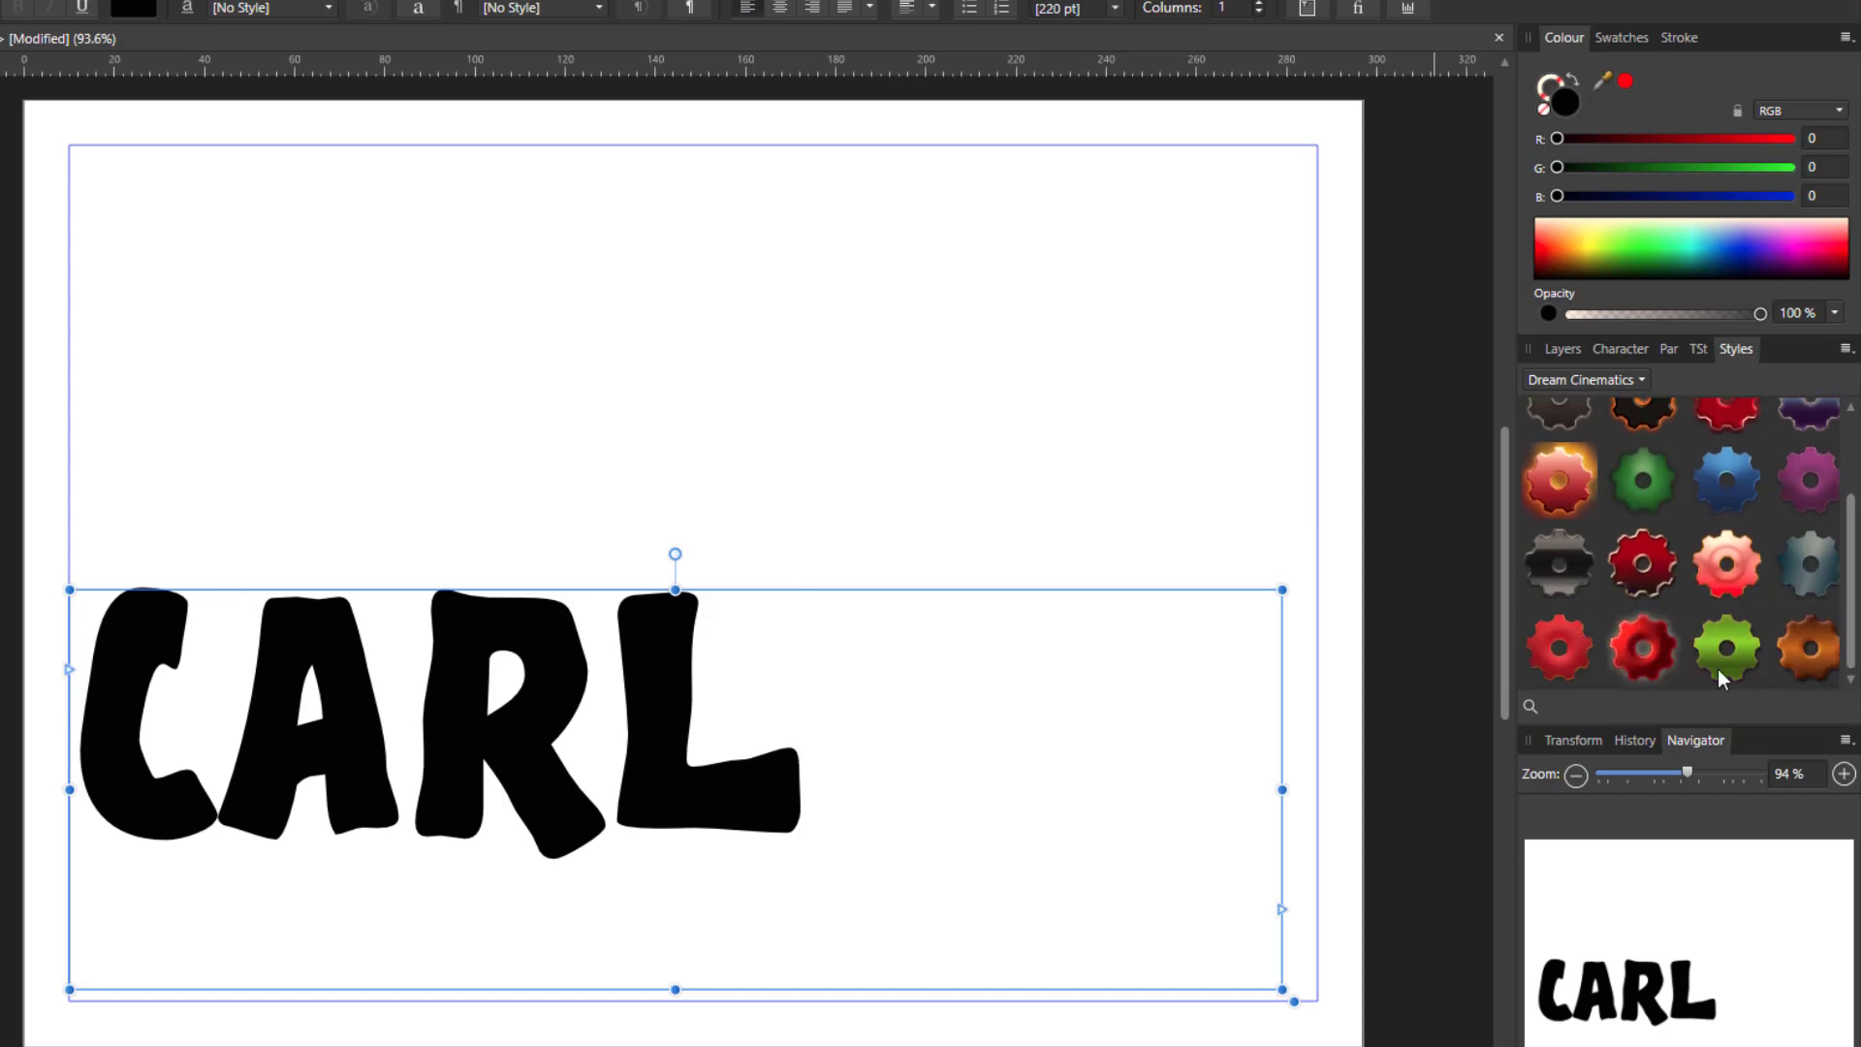
pyautogui.click(1655, 667)
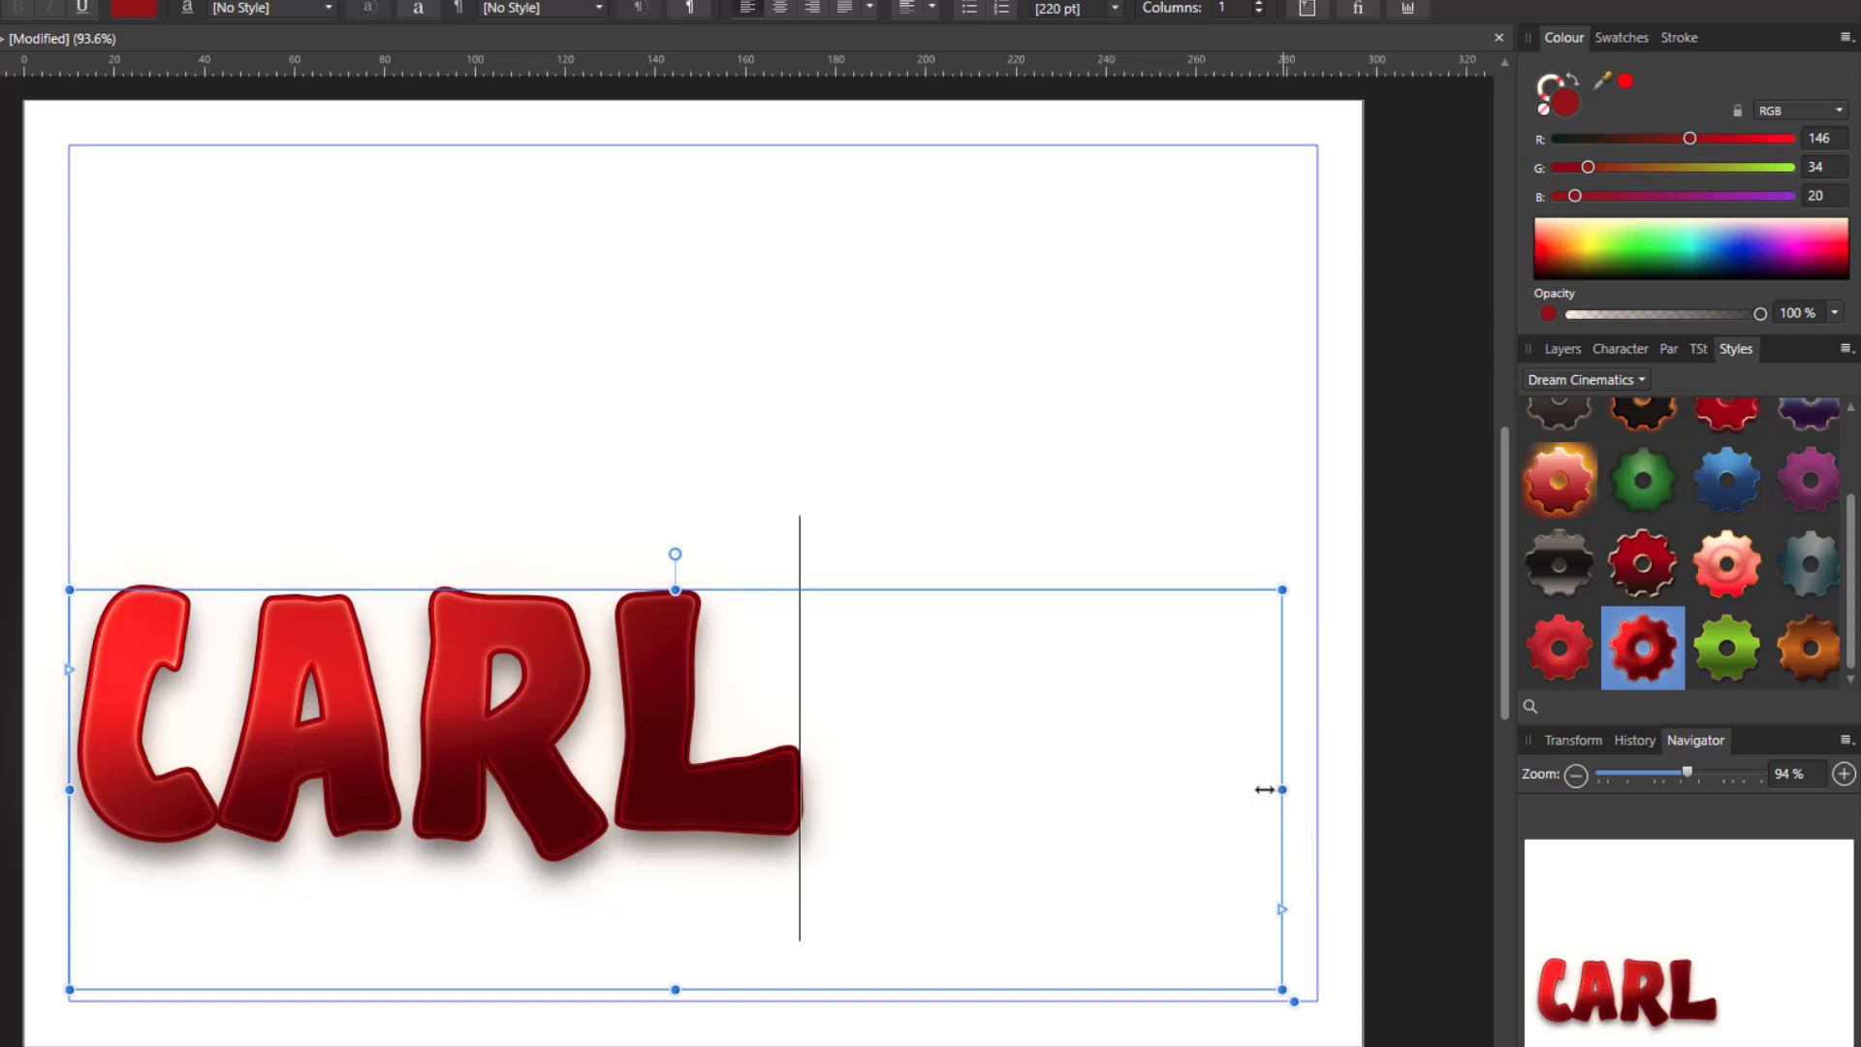
# Resize the CARL frame's width and apply the red chrome-edged style.
pyautogui.moveTo(1255, 789); pyautogui.dragTo(1158, 780)
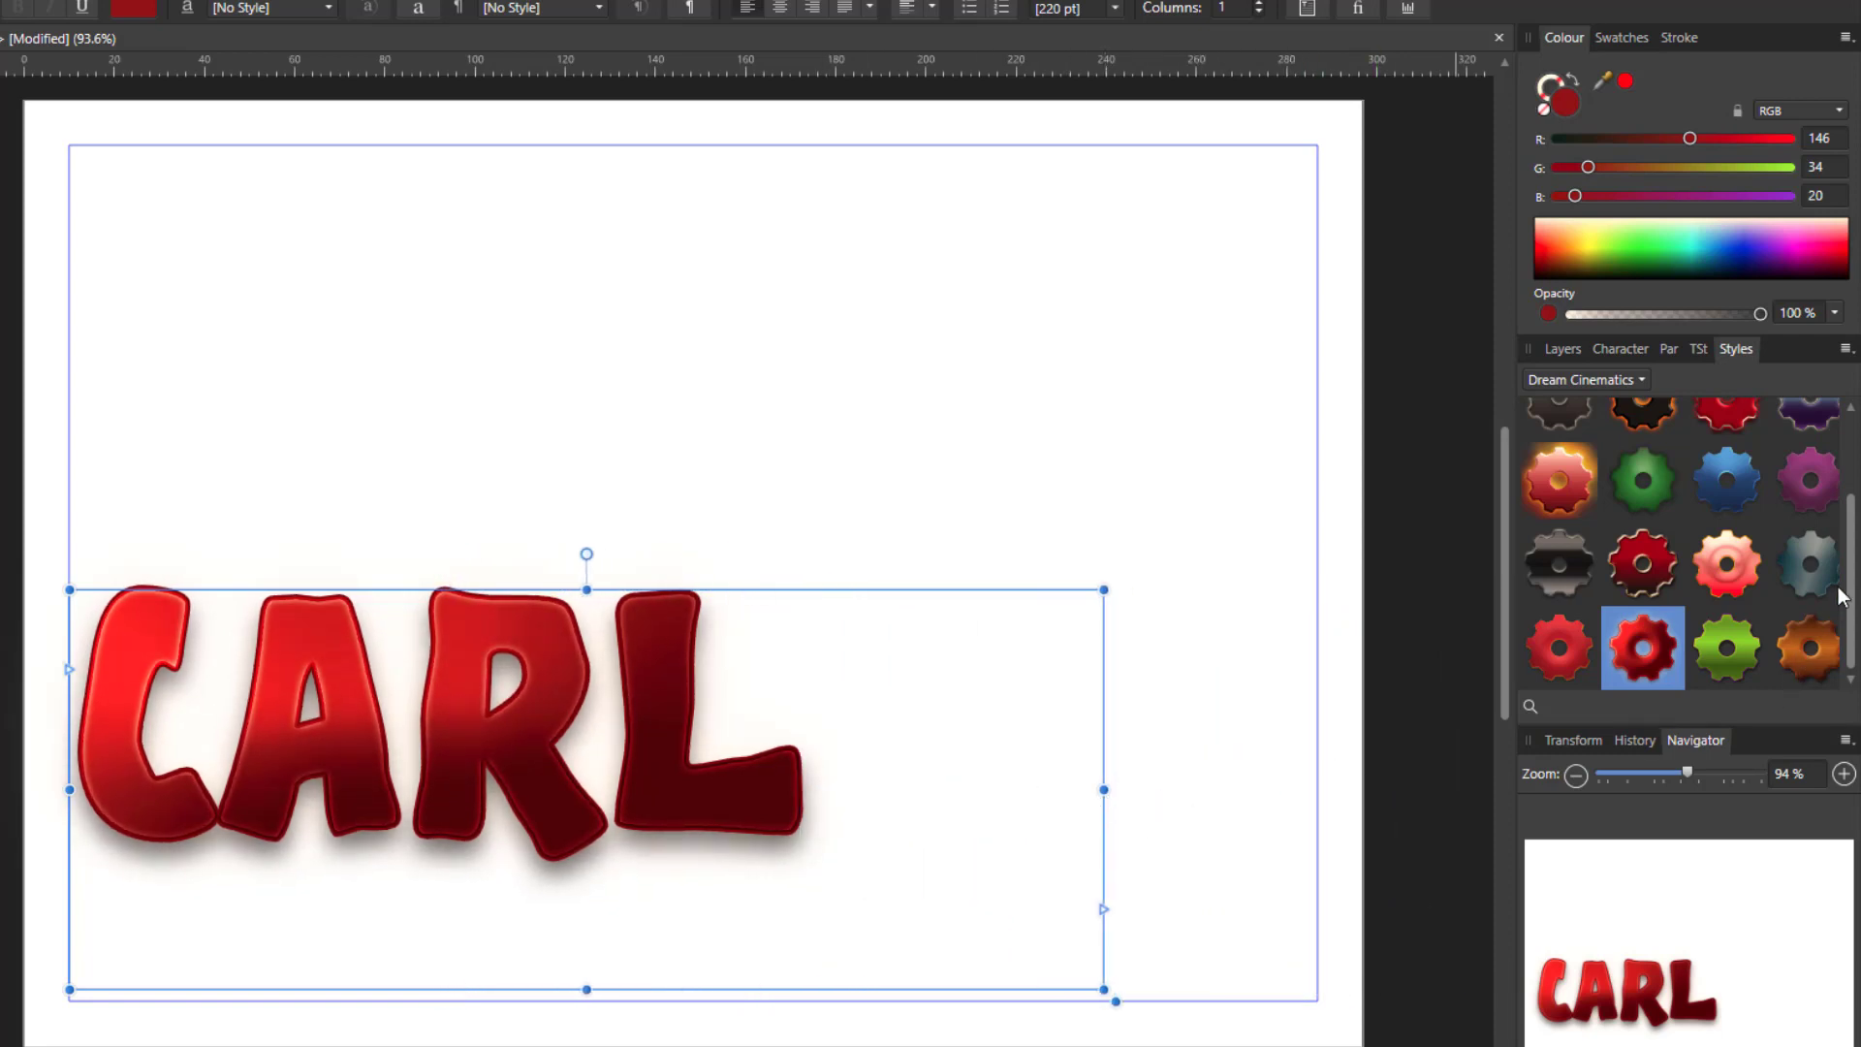
pyautogui.moveTo(1853, 621); pyautogui.dragTo(1853, 572)
pyautogui.click(1731, 489)
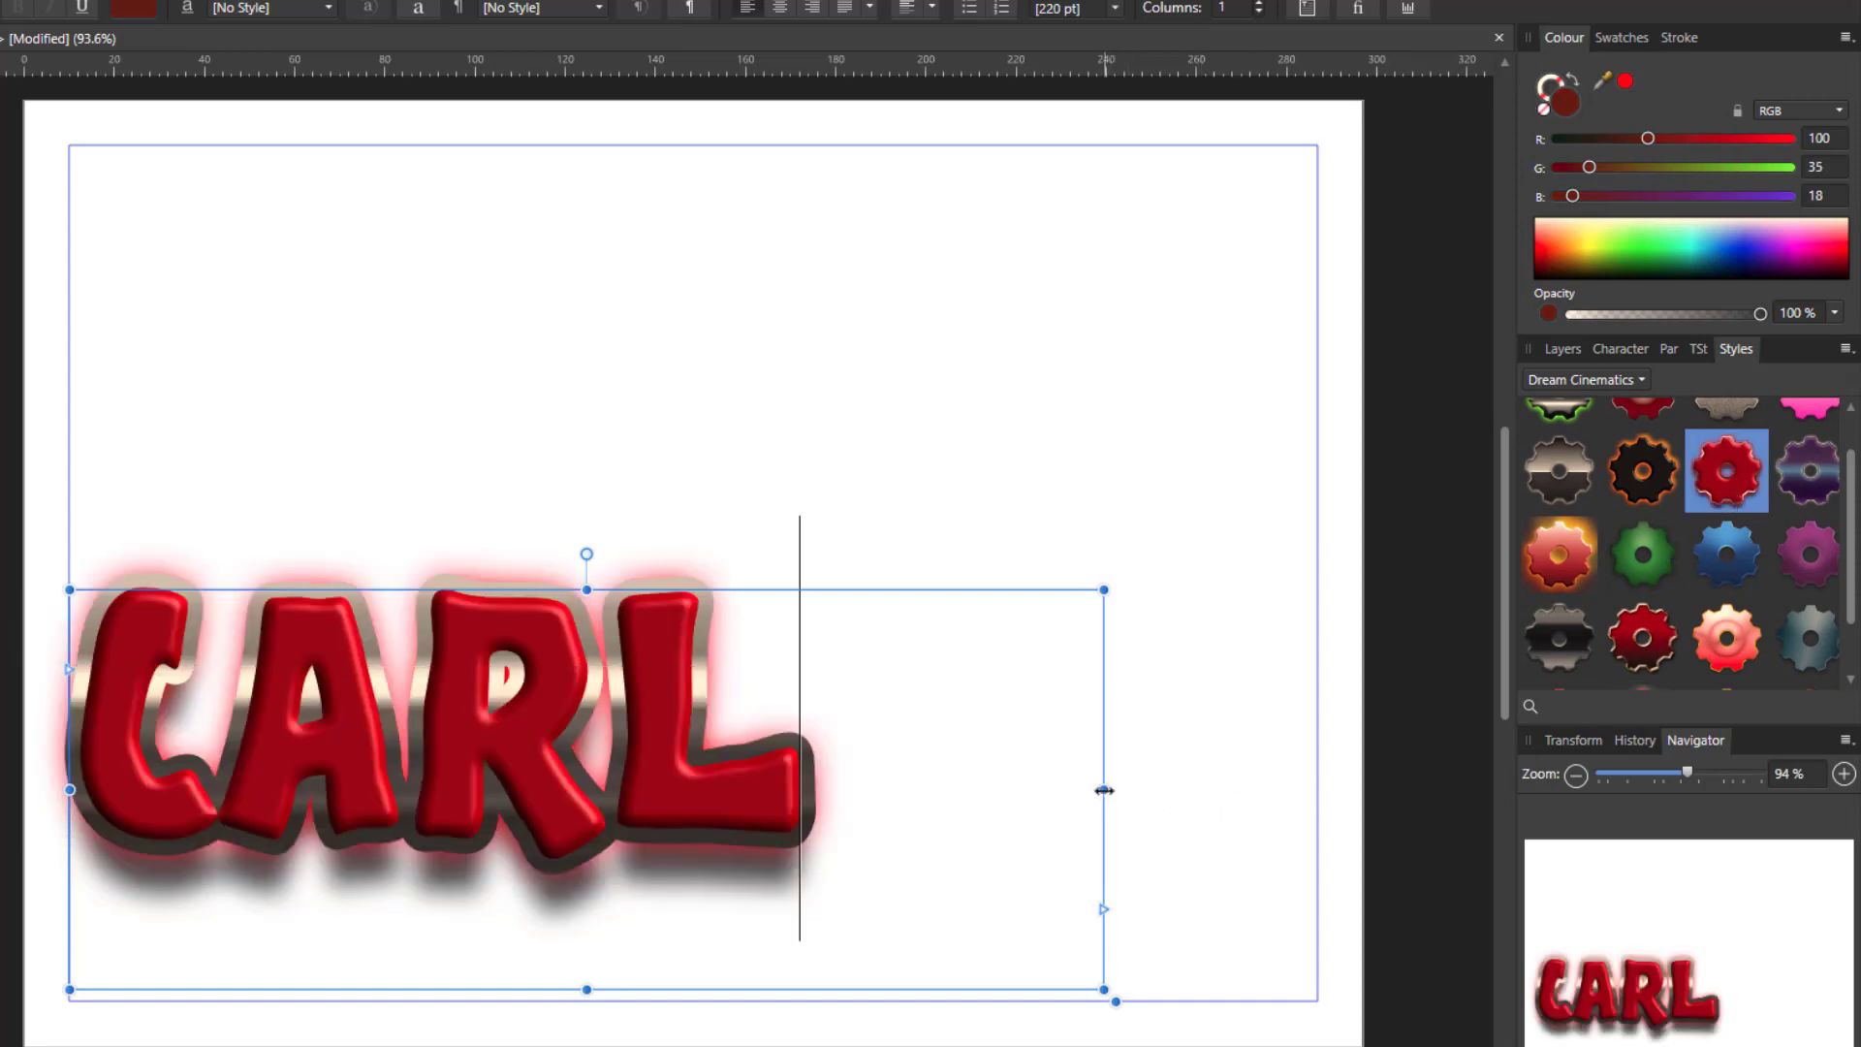
# Make the CARL text frame narrower and taller to watch the red style adapt.
pyautogui.moveTo(1104, 789); pyautogui.dragTo(1183, 785)
pyautogui.moveTo(627, 989); pyautogui.dragTo(665, 900)
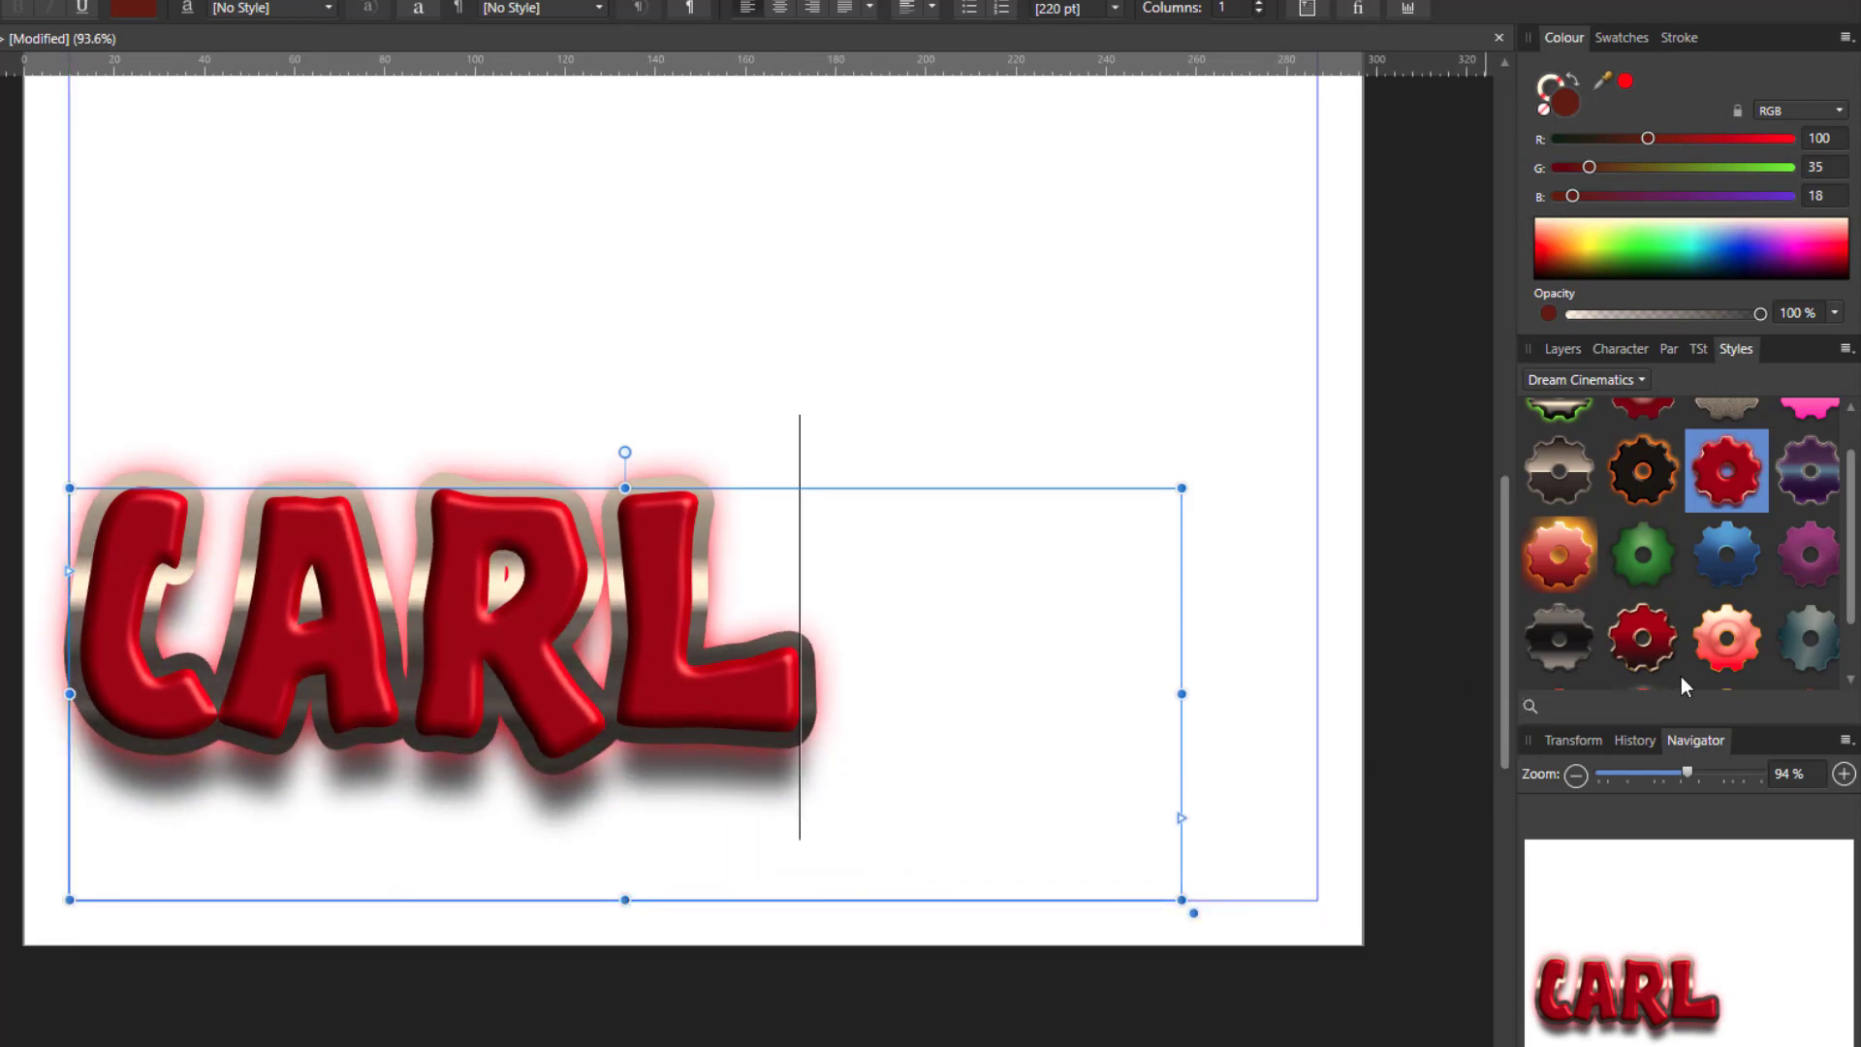
pyautogui.scroll(-1, 1853, 580)
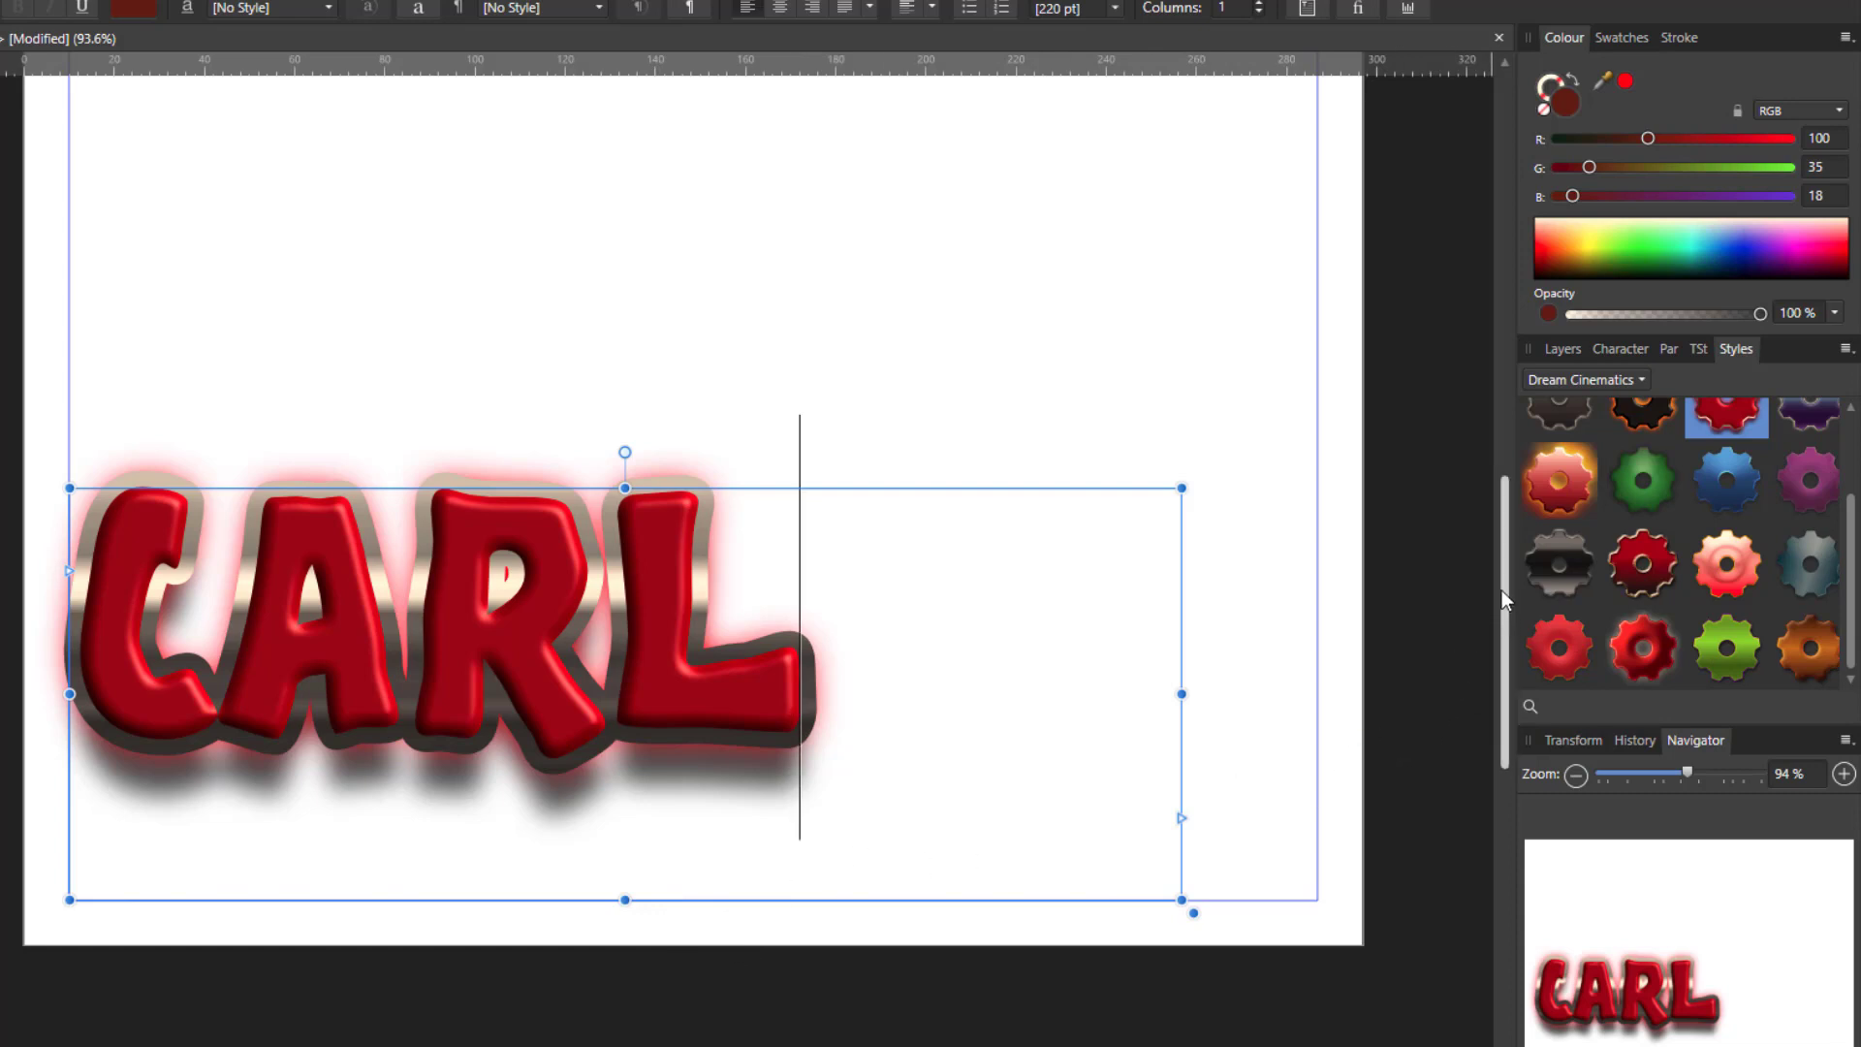
pyautogui.moveTo(1507, 568); pyautogui.dragTo(1508, 514)
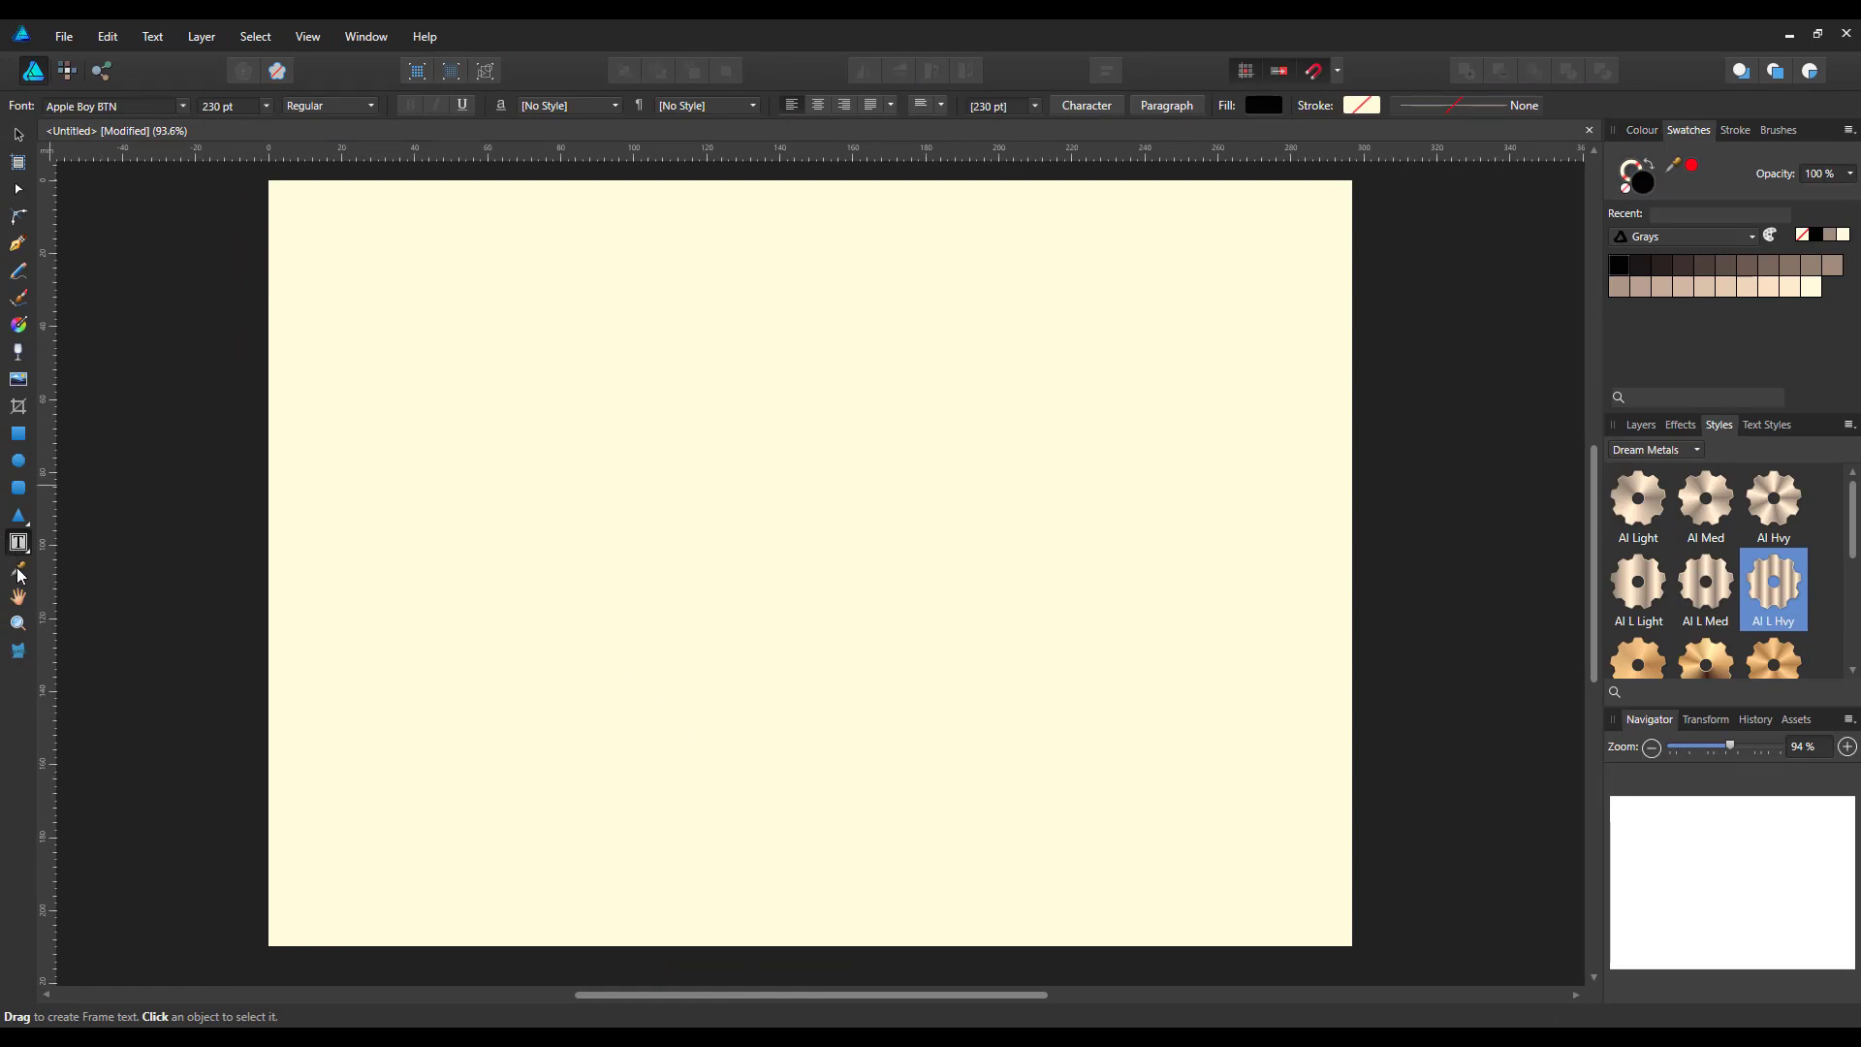
# Draw a text frame with CARL and give it the Dream Brushed Metals Brass style.
pyautogui.moveTo(343, 307); pyautogui.dragTo(1219, 675)
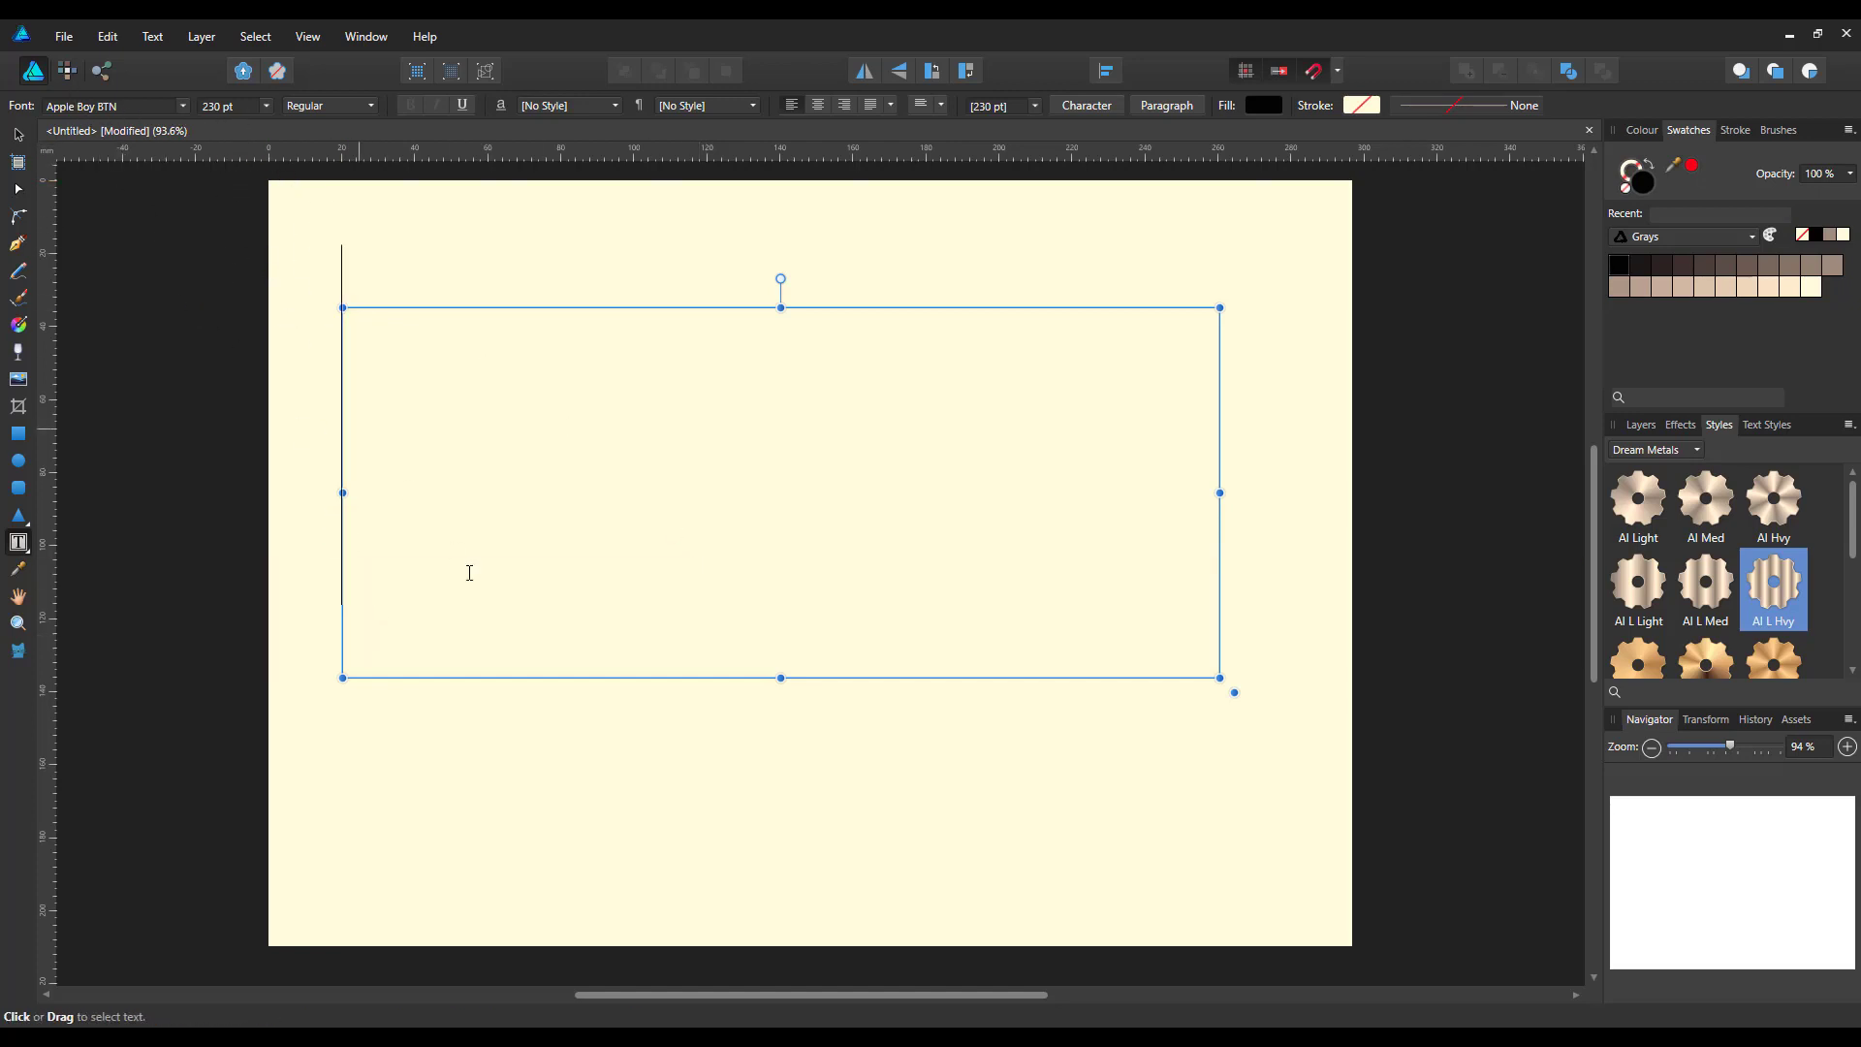
pyautogui.write('CA')
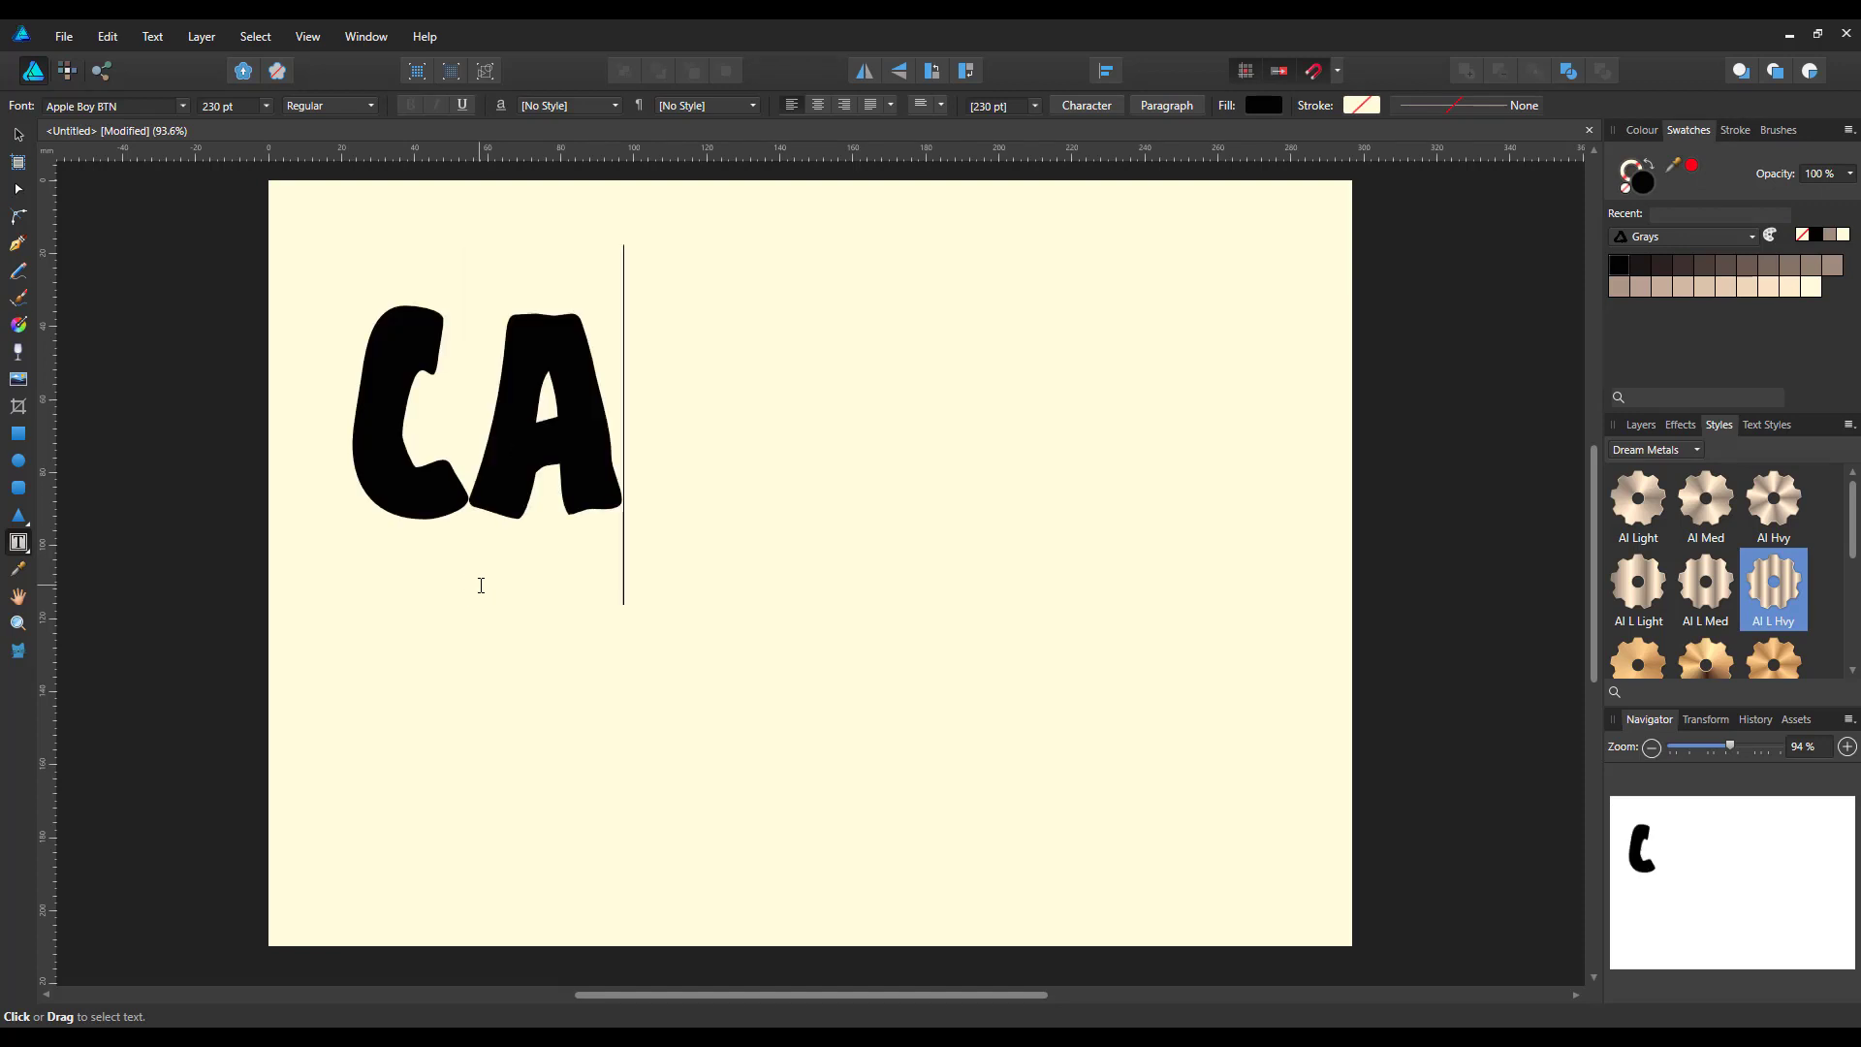
pyautogui.write('RL')
pyautogui.press('Escape')
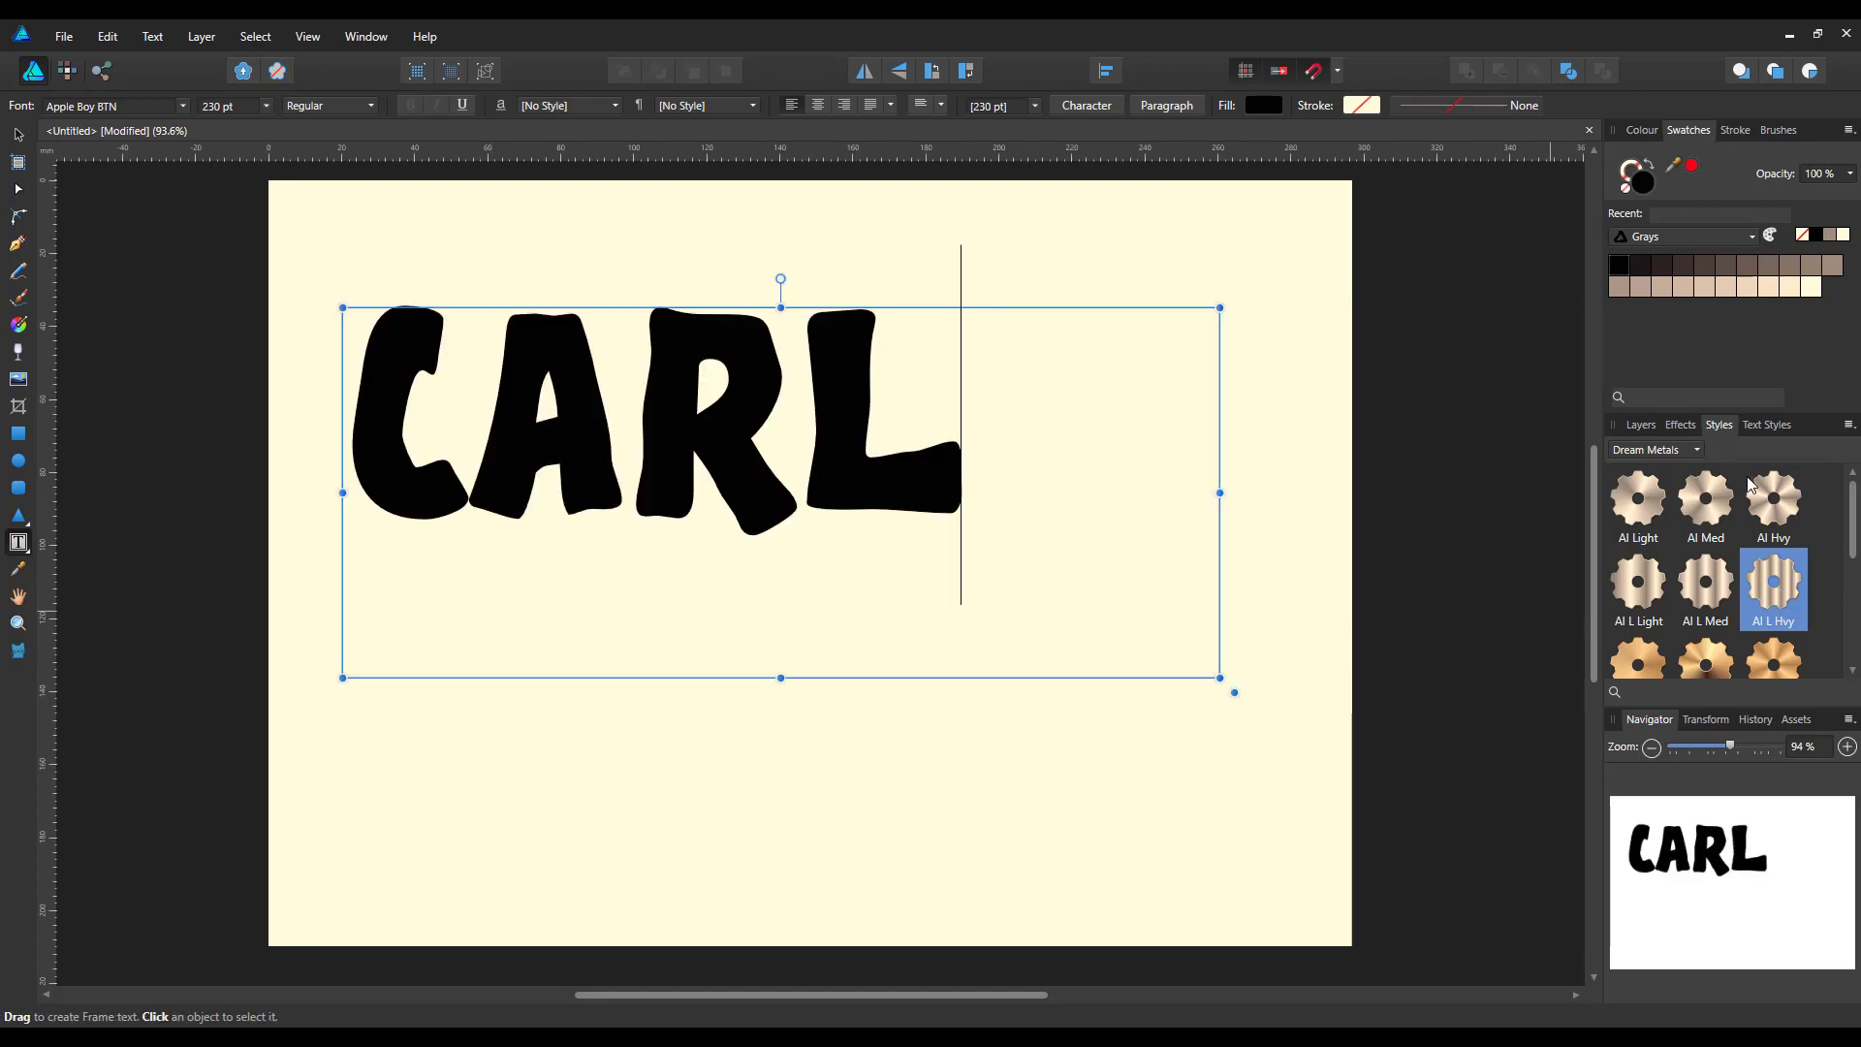
pyautogui.click(1697, 451)
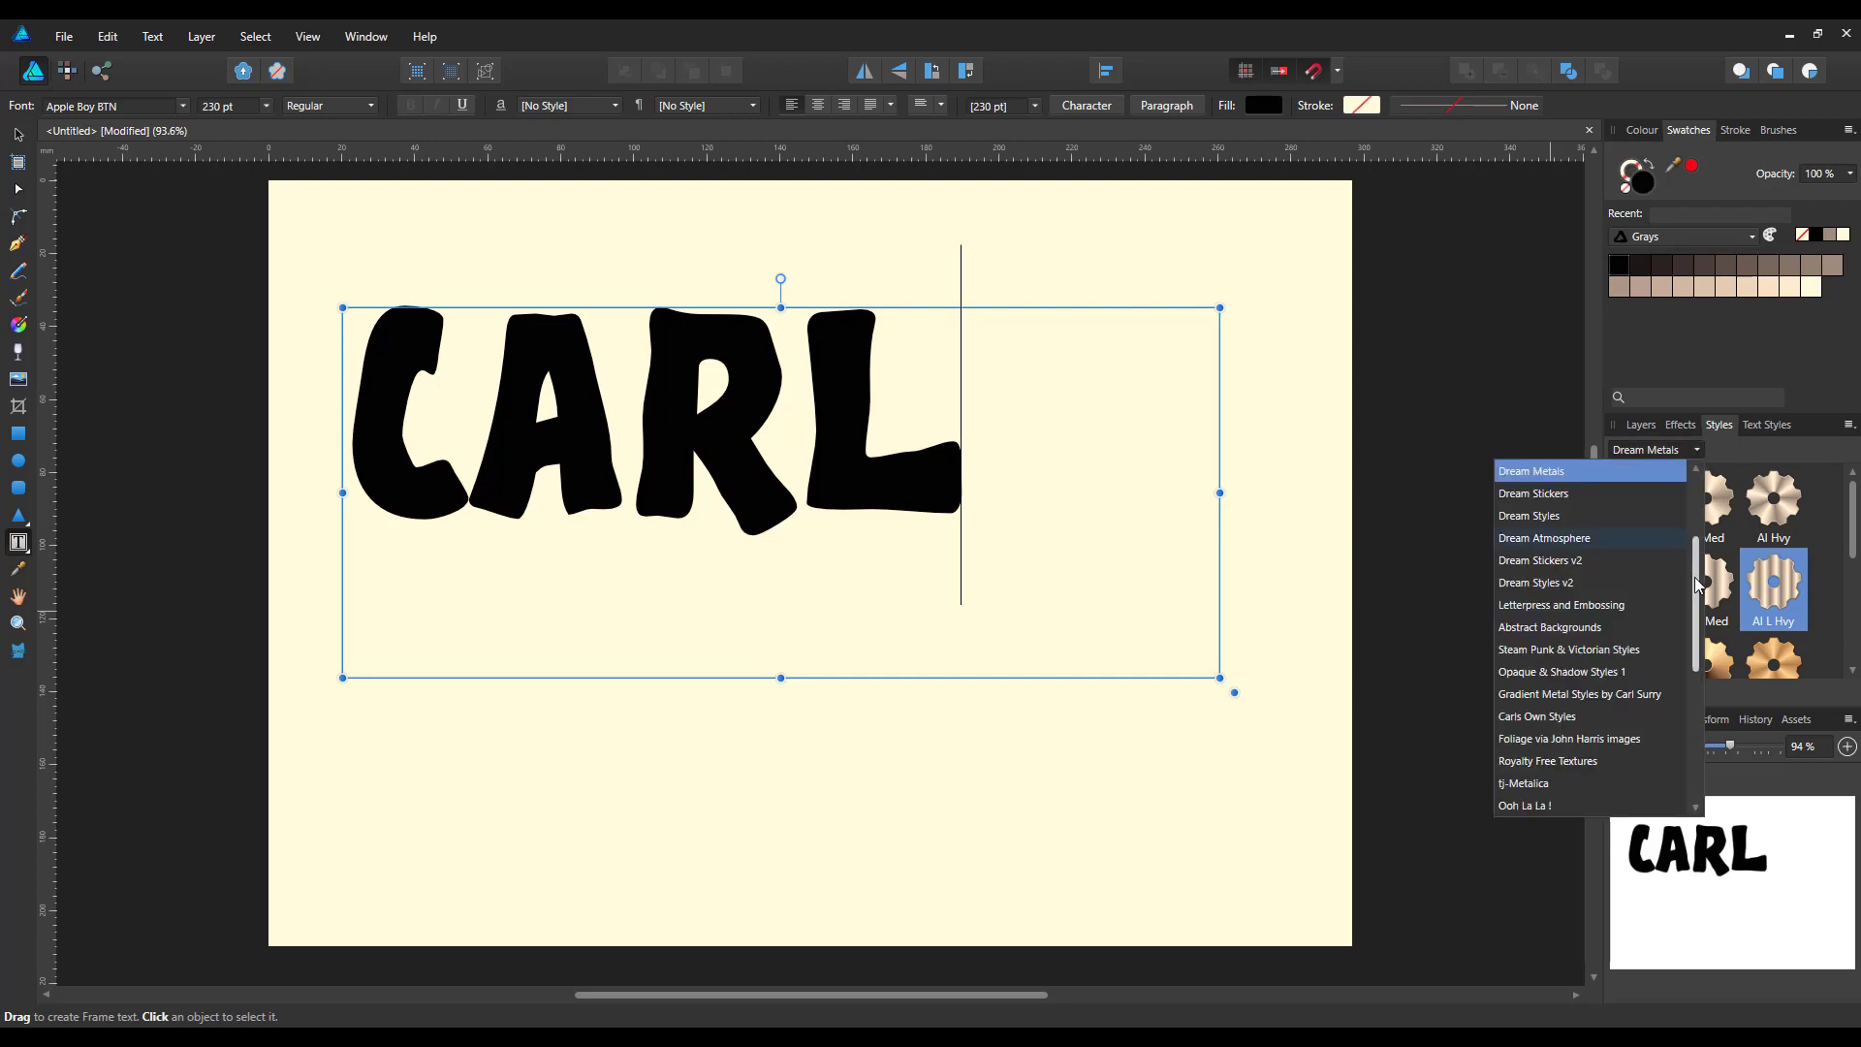
pyautogui.moveTo(1698, 587); pyautogui.dragTo(1710, 723)
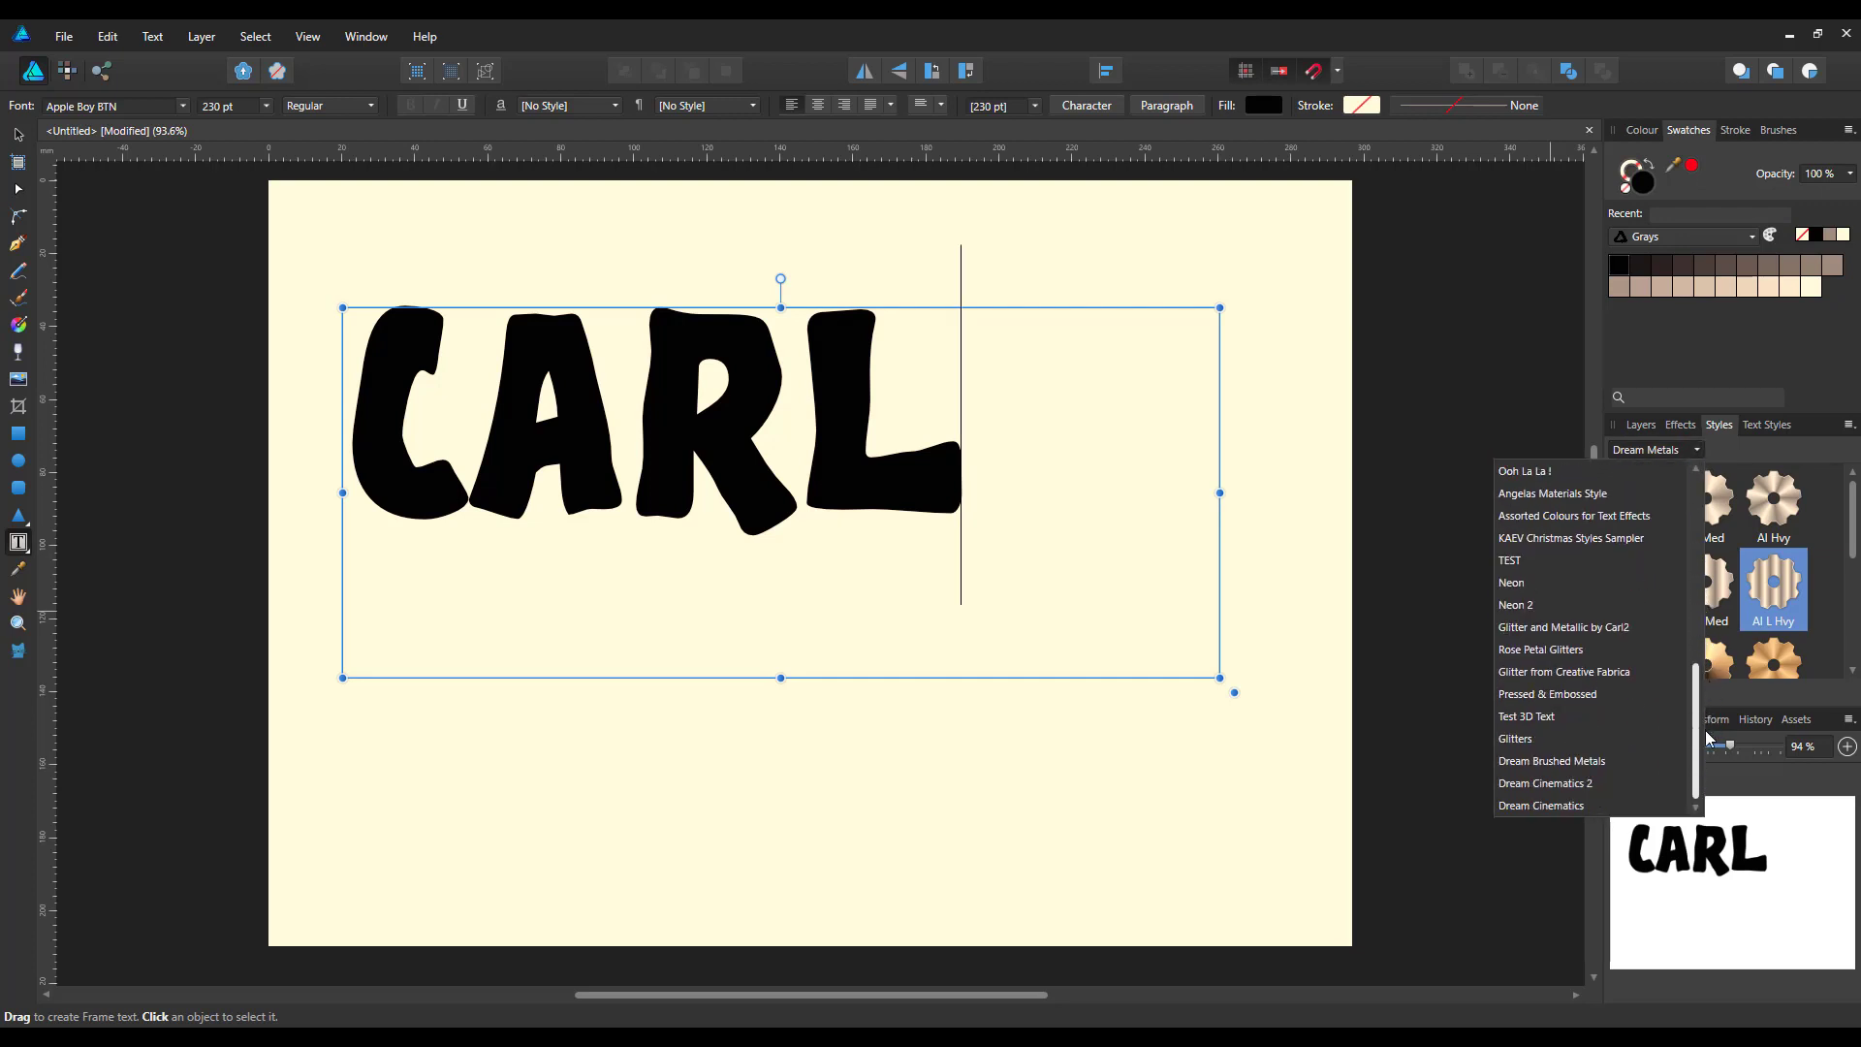
pyautogui.click(1551, 760)
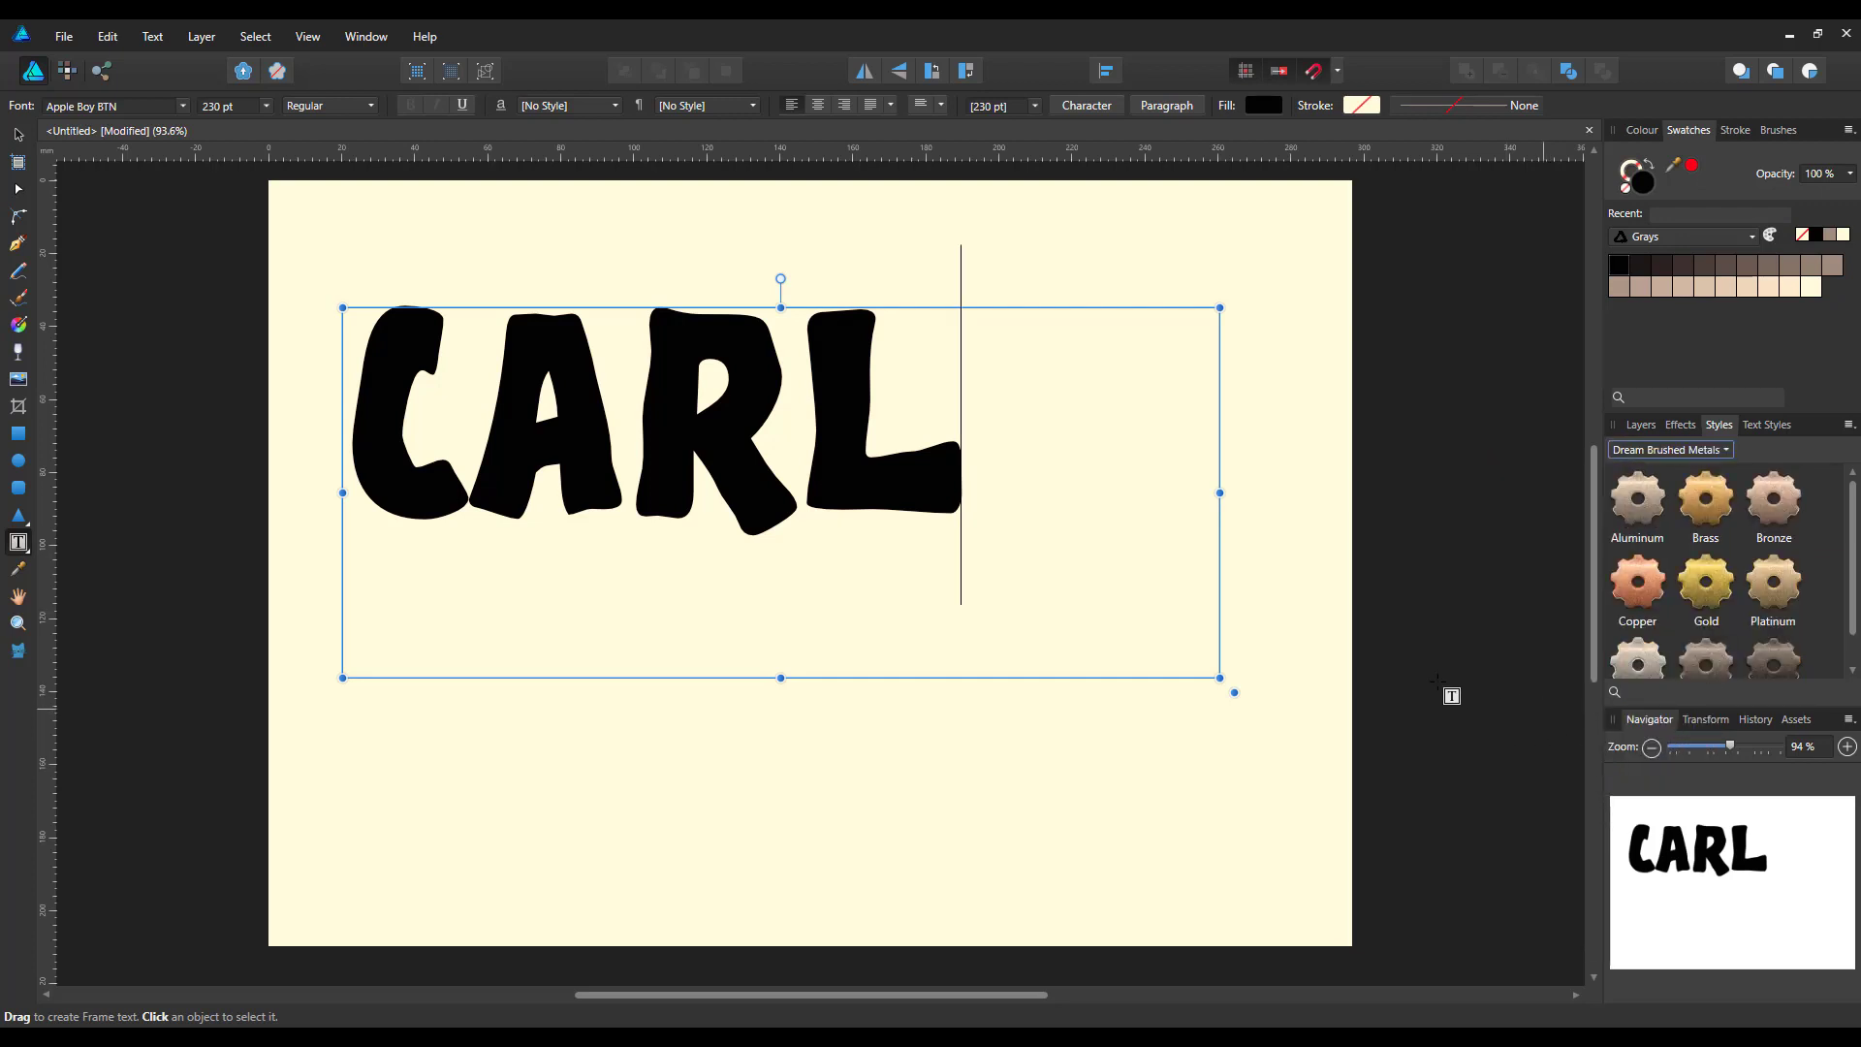
pyautogui.click(1706, 499)
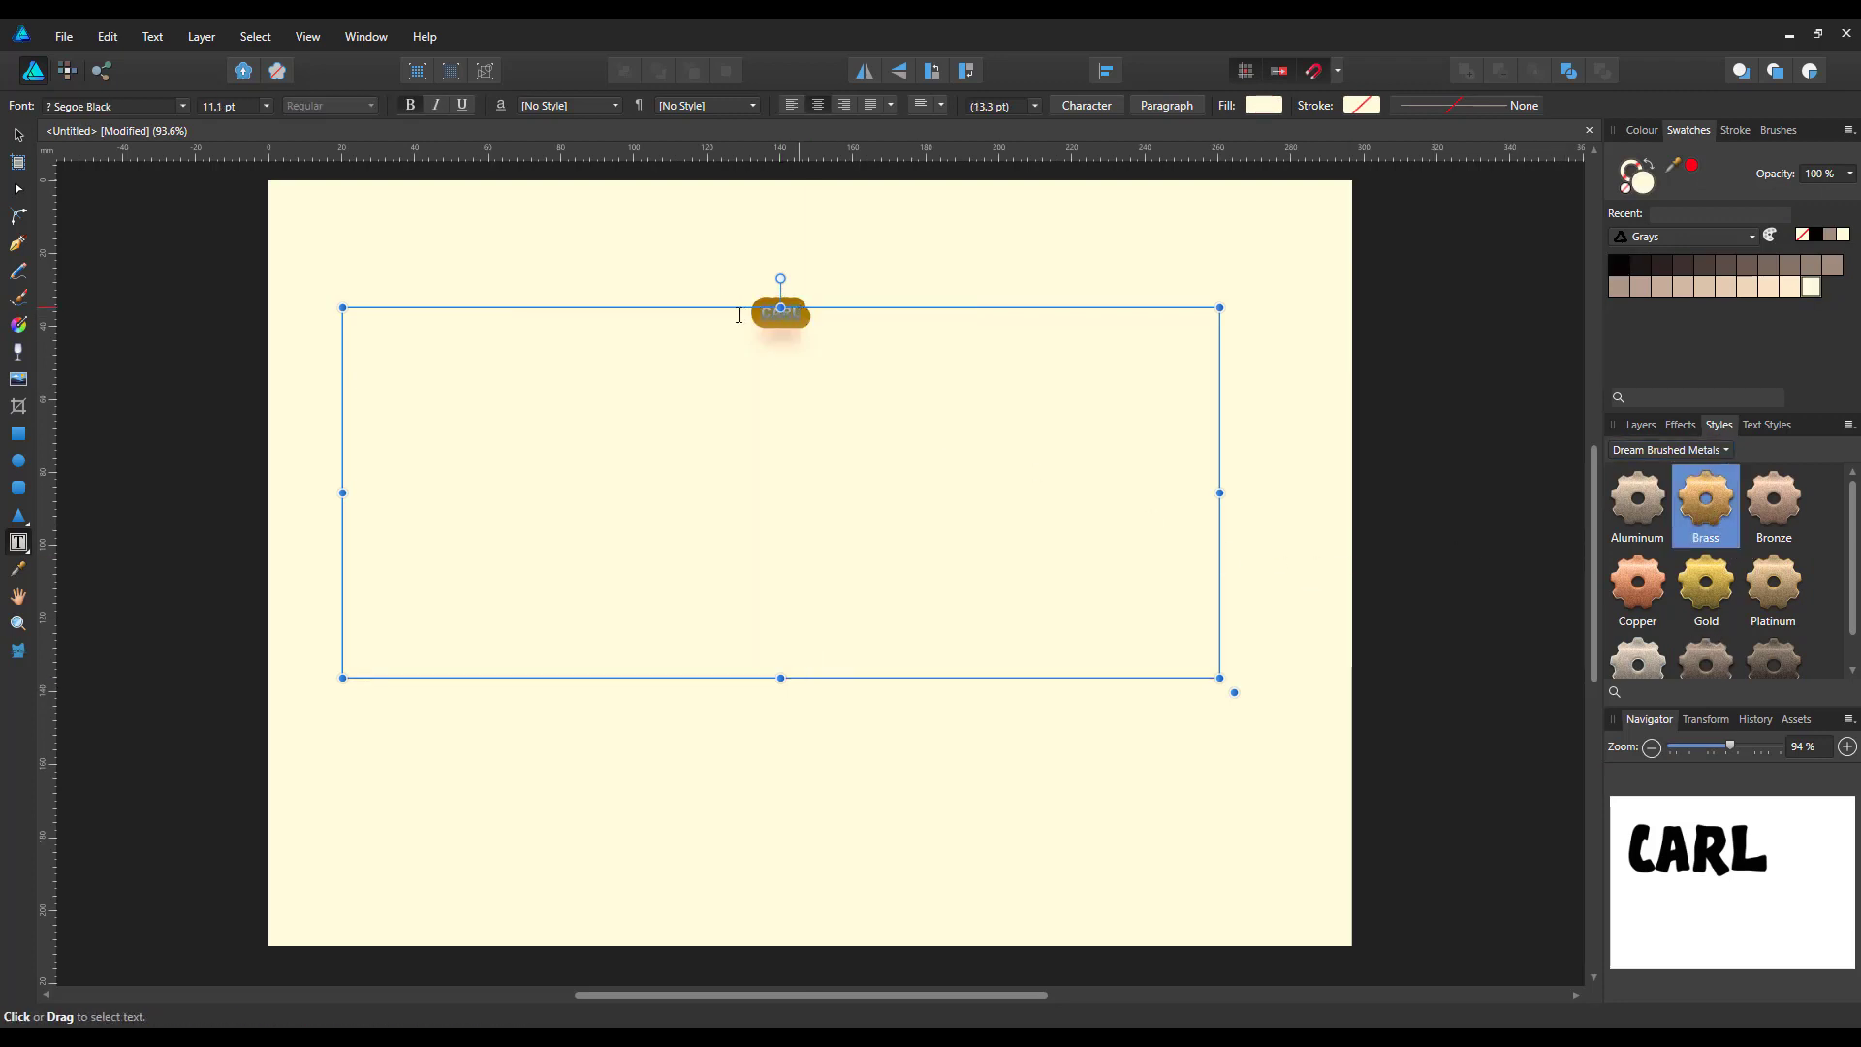
# Set the CARL font size to 220 pt and deselect the text.
pyautogui.click(216, 107)
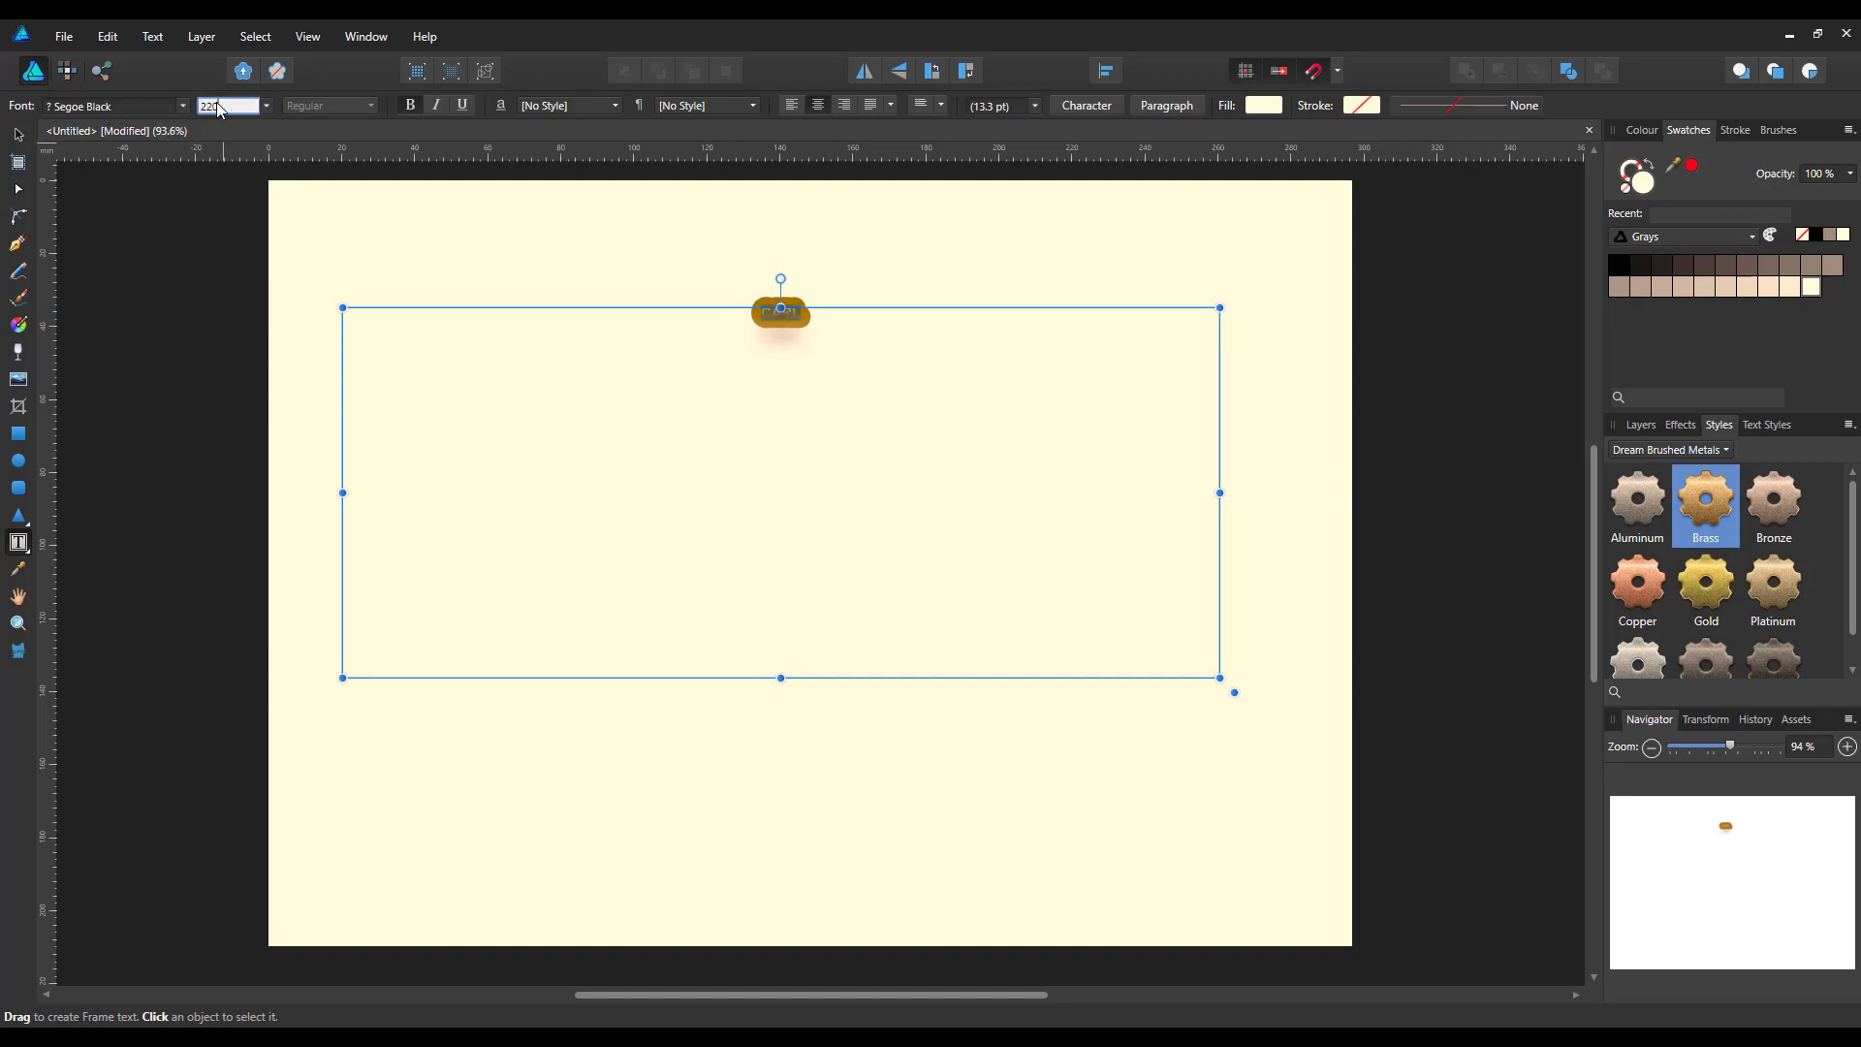
pyautogui.write('220')
pyautogui.press('Return')
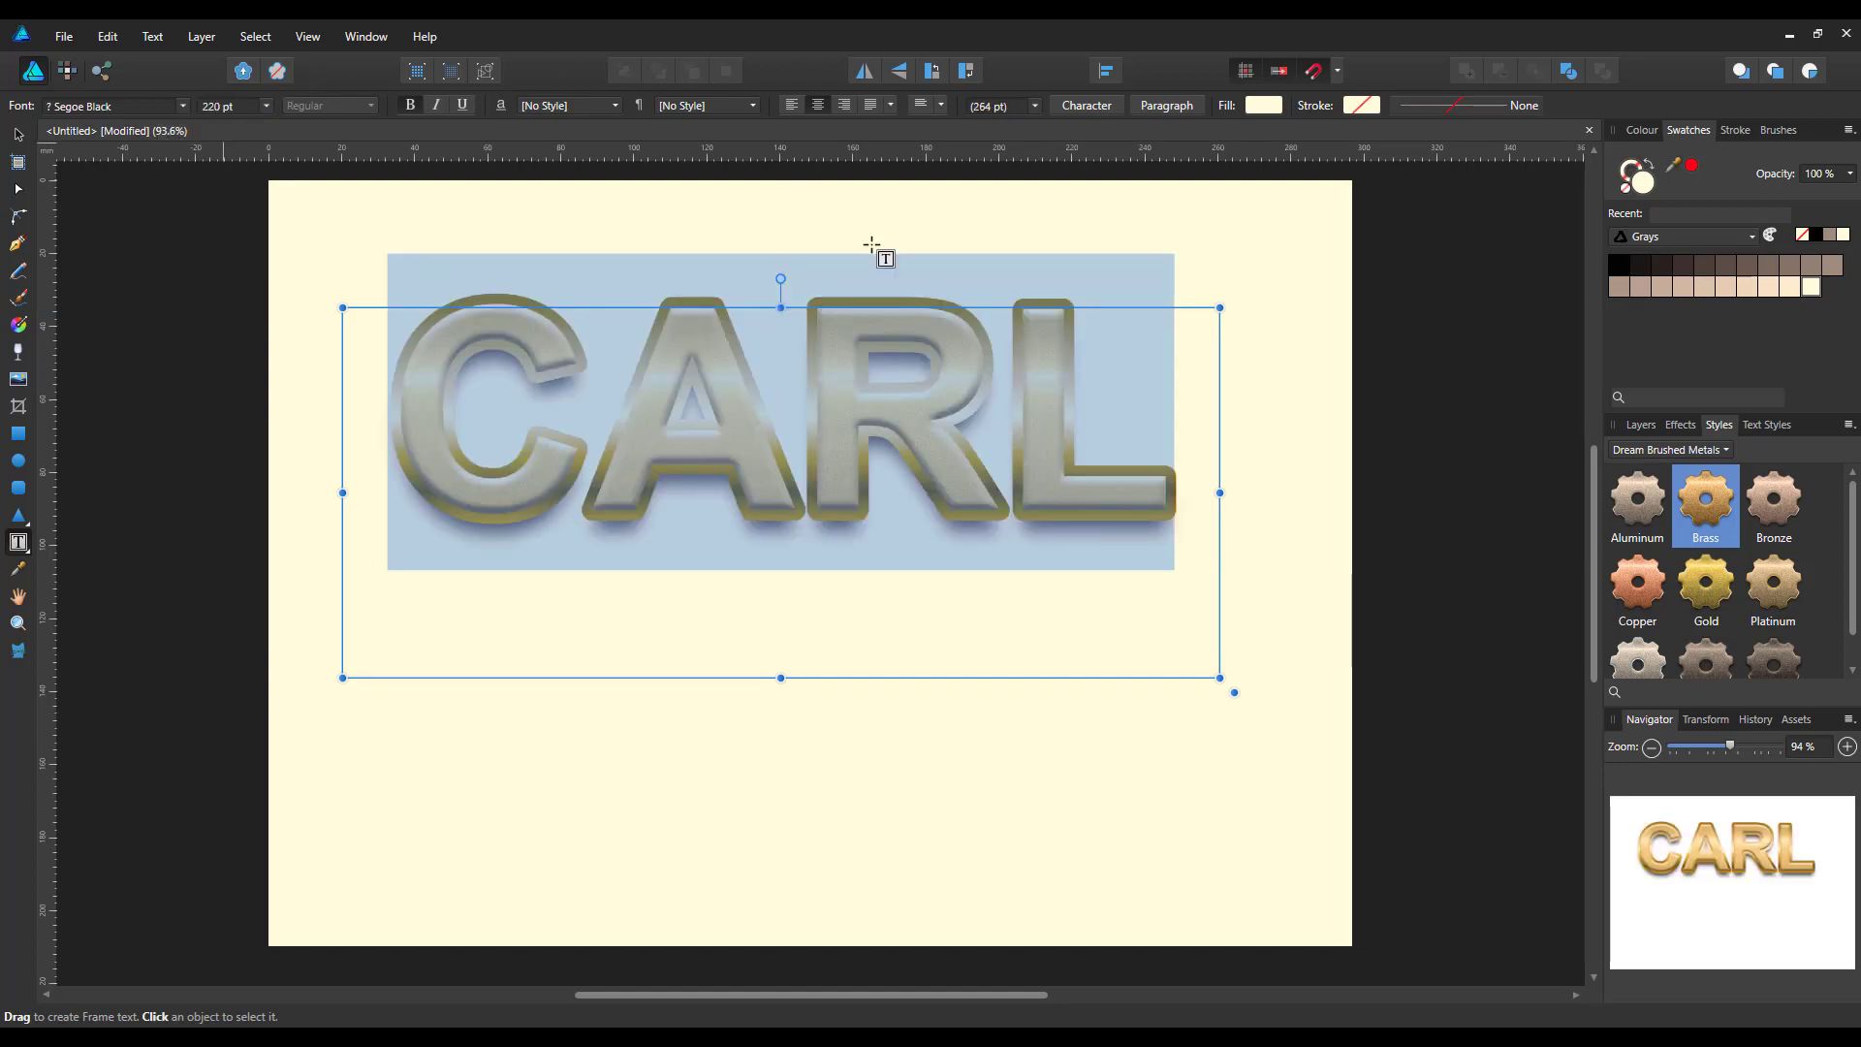
pyautogui.click(1176, 491)
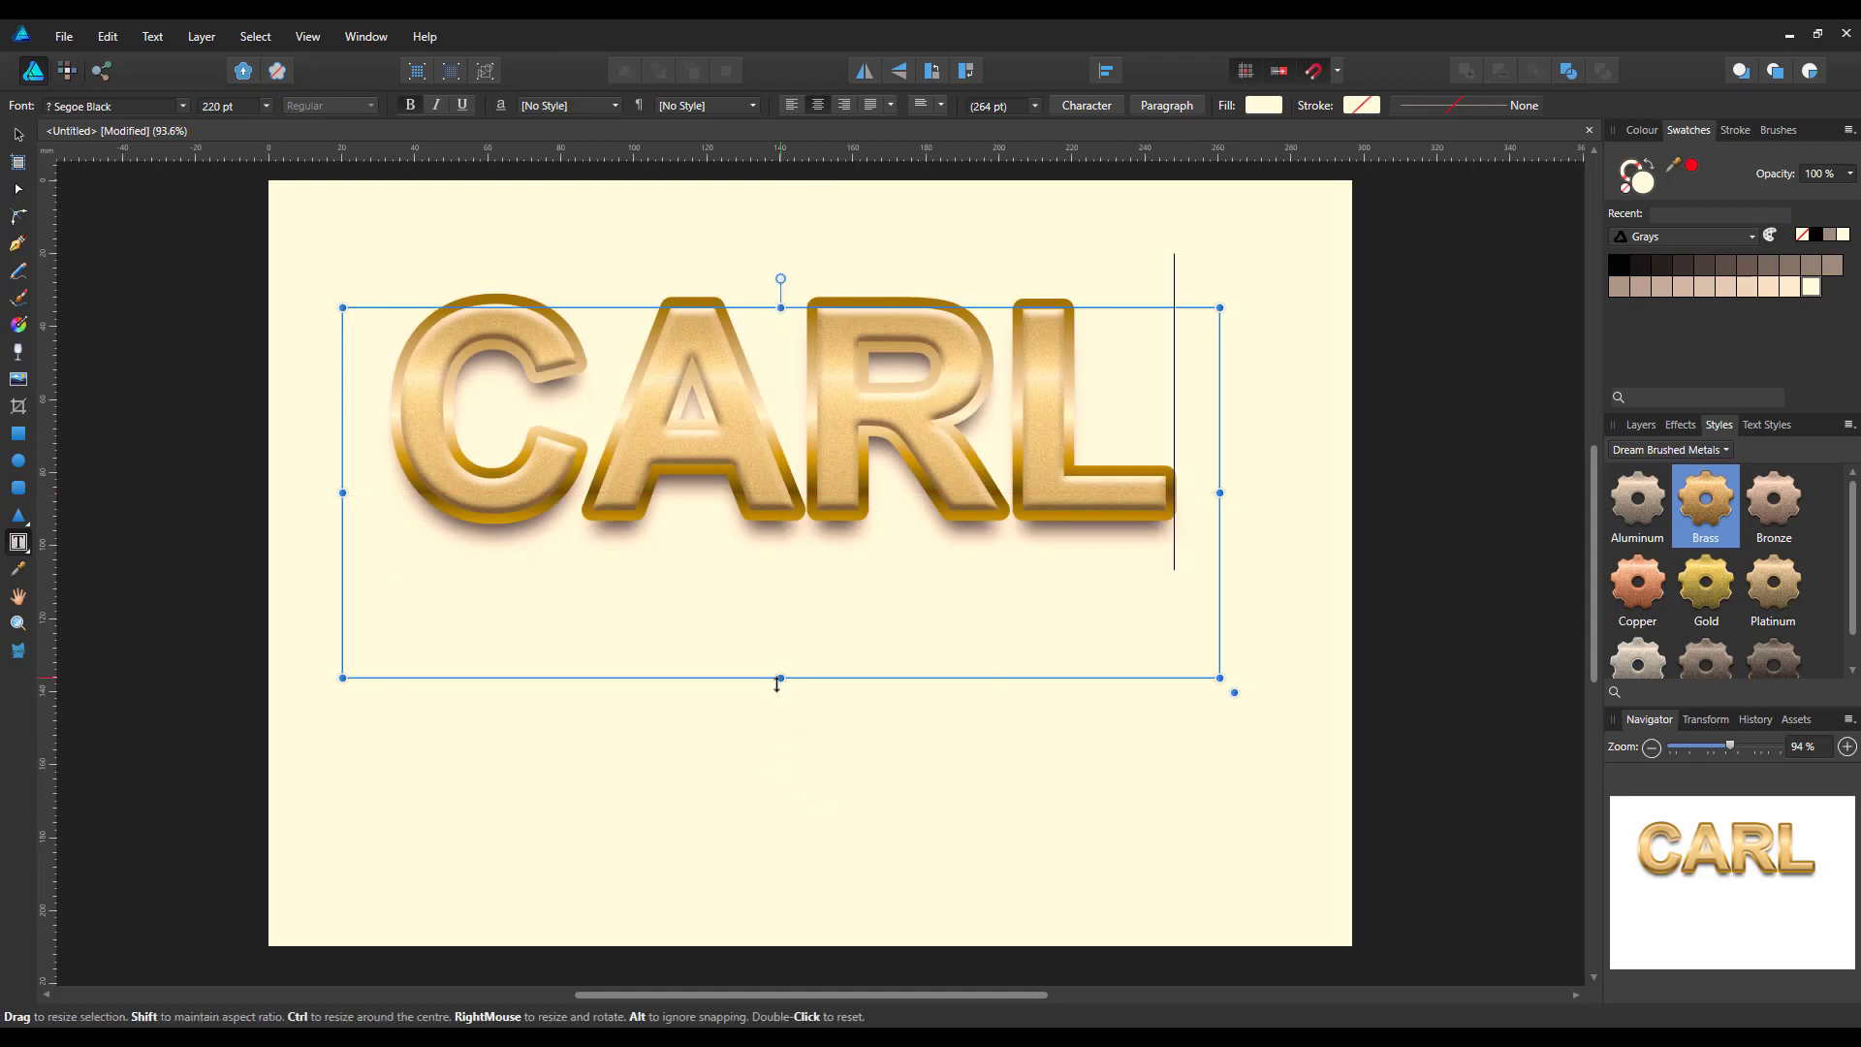
pyautogui.moveTo(782, 682)
pyautogui.mouseDown()
pyautogui.moveTo(789, 868)
pyautogui.moveTo(789, 527)
pyautogui.moveTo(814, 660)
pyautogui.moveTo(793, 629)
pyautogui.moveTo(785, 707)
pyautogui.moveTo(786, 690)
pyautogui.mouseUp()
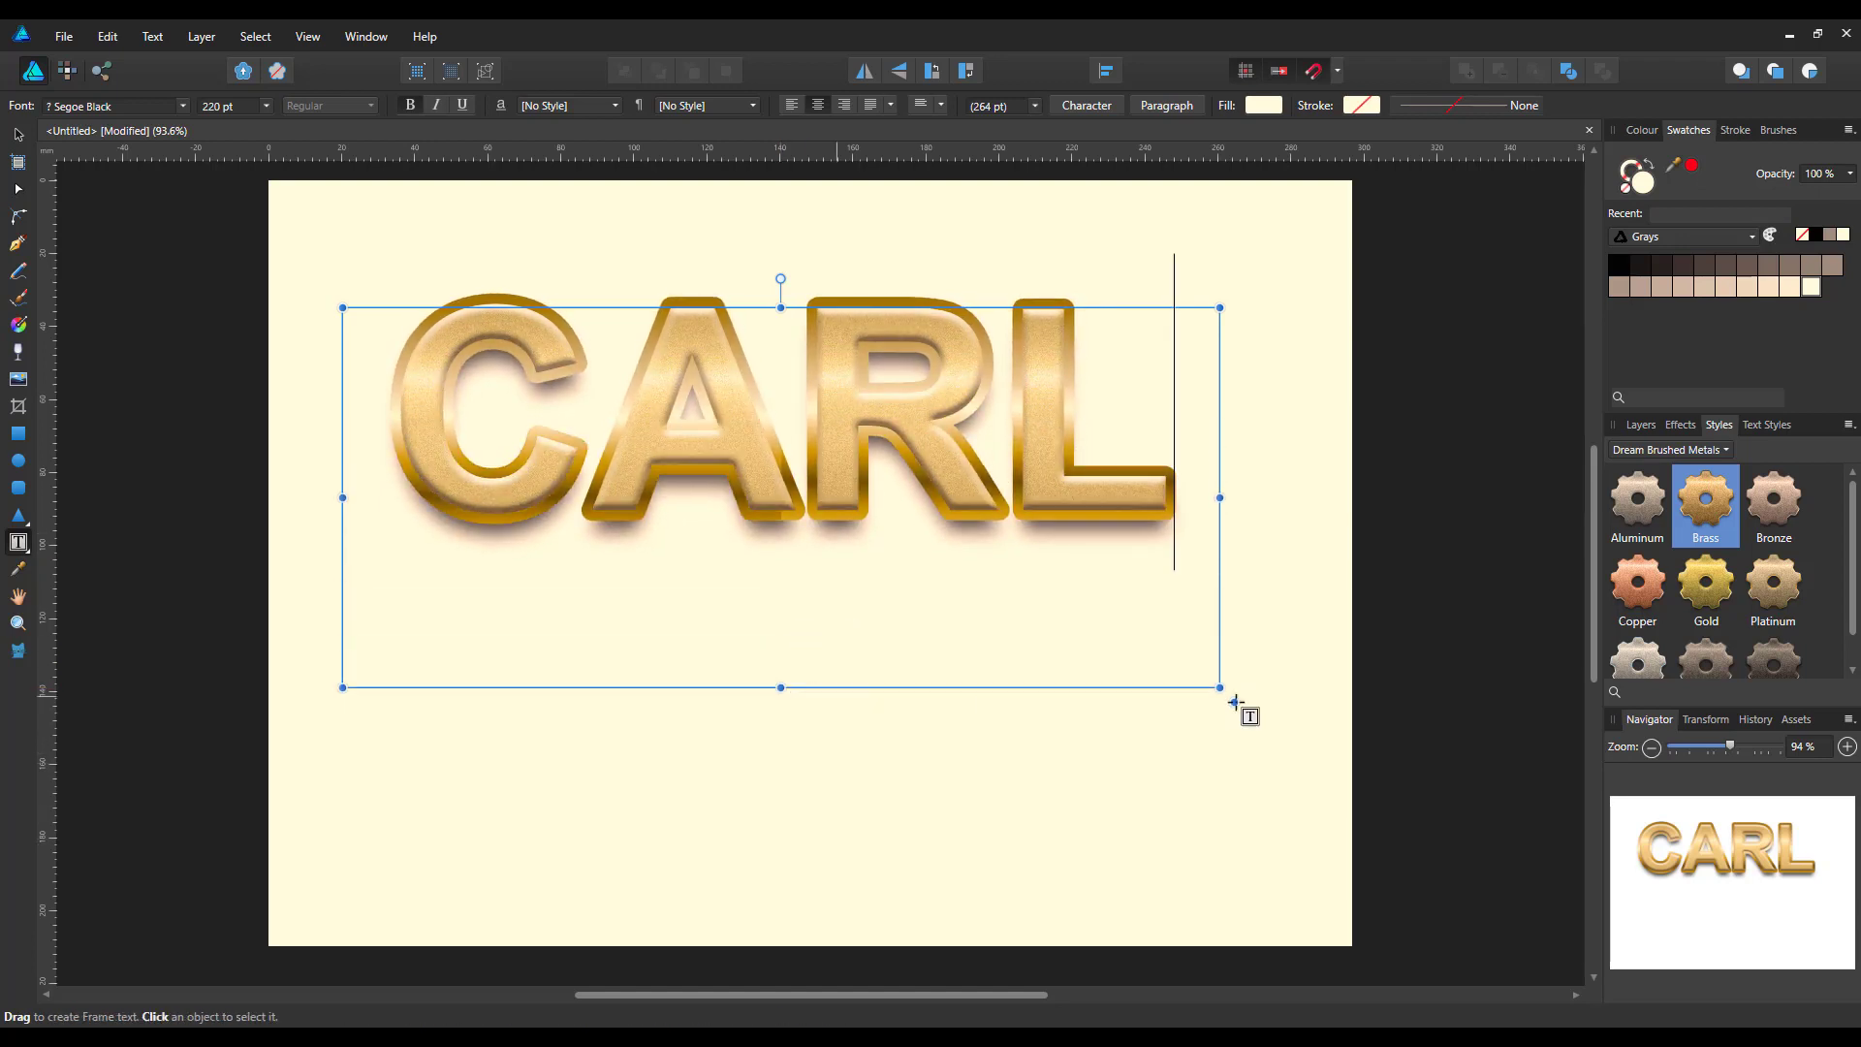
# Replace CARL's Brass look with the red Vampire style from Dream Cinematics.
pyautogui.click(1729, 452)
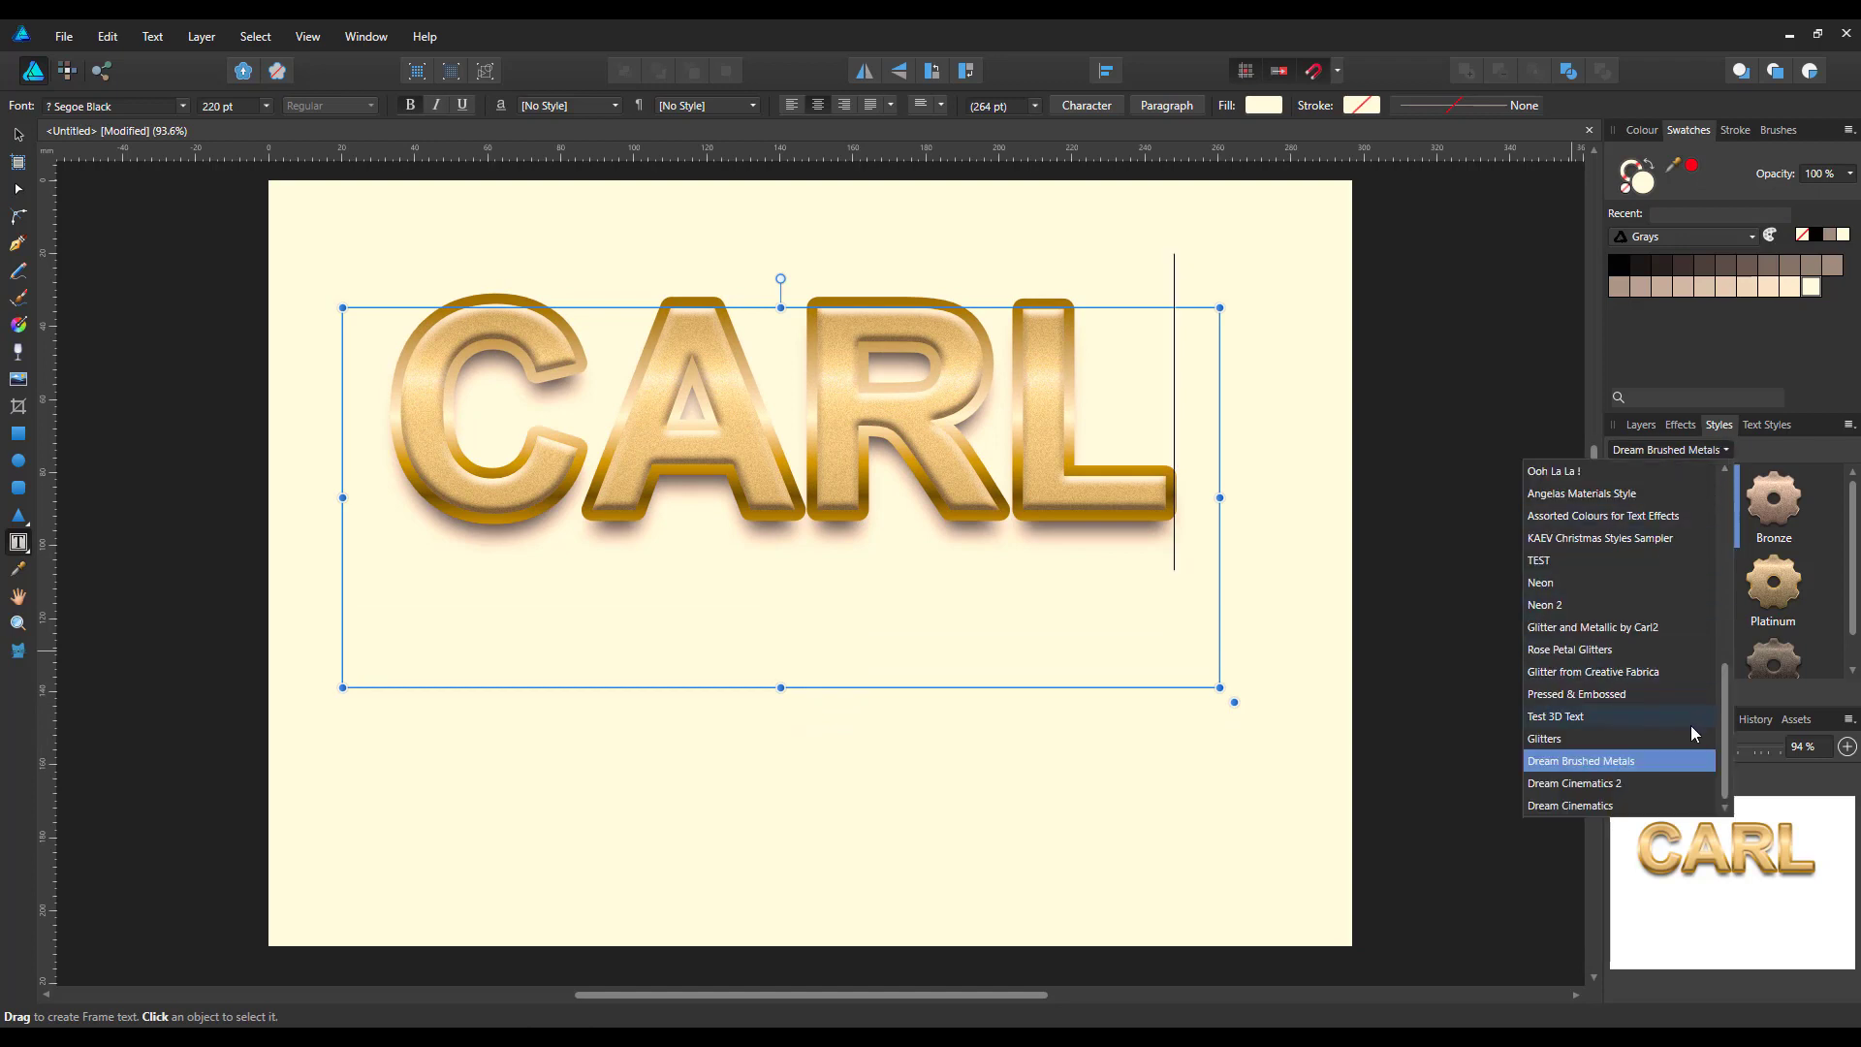
pyautogui.click(1592, 806)
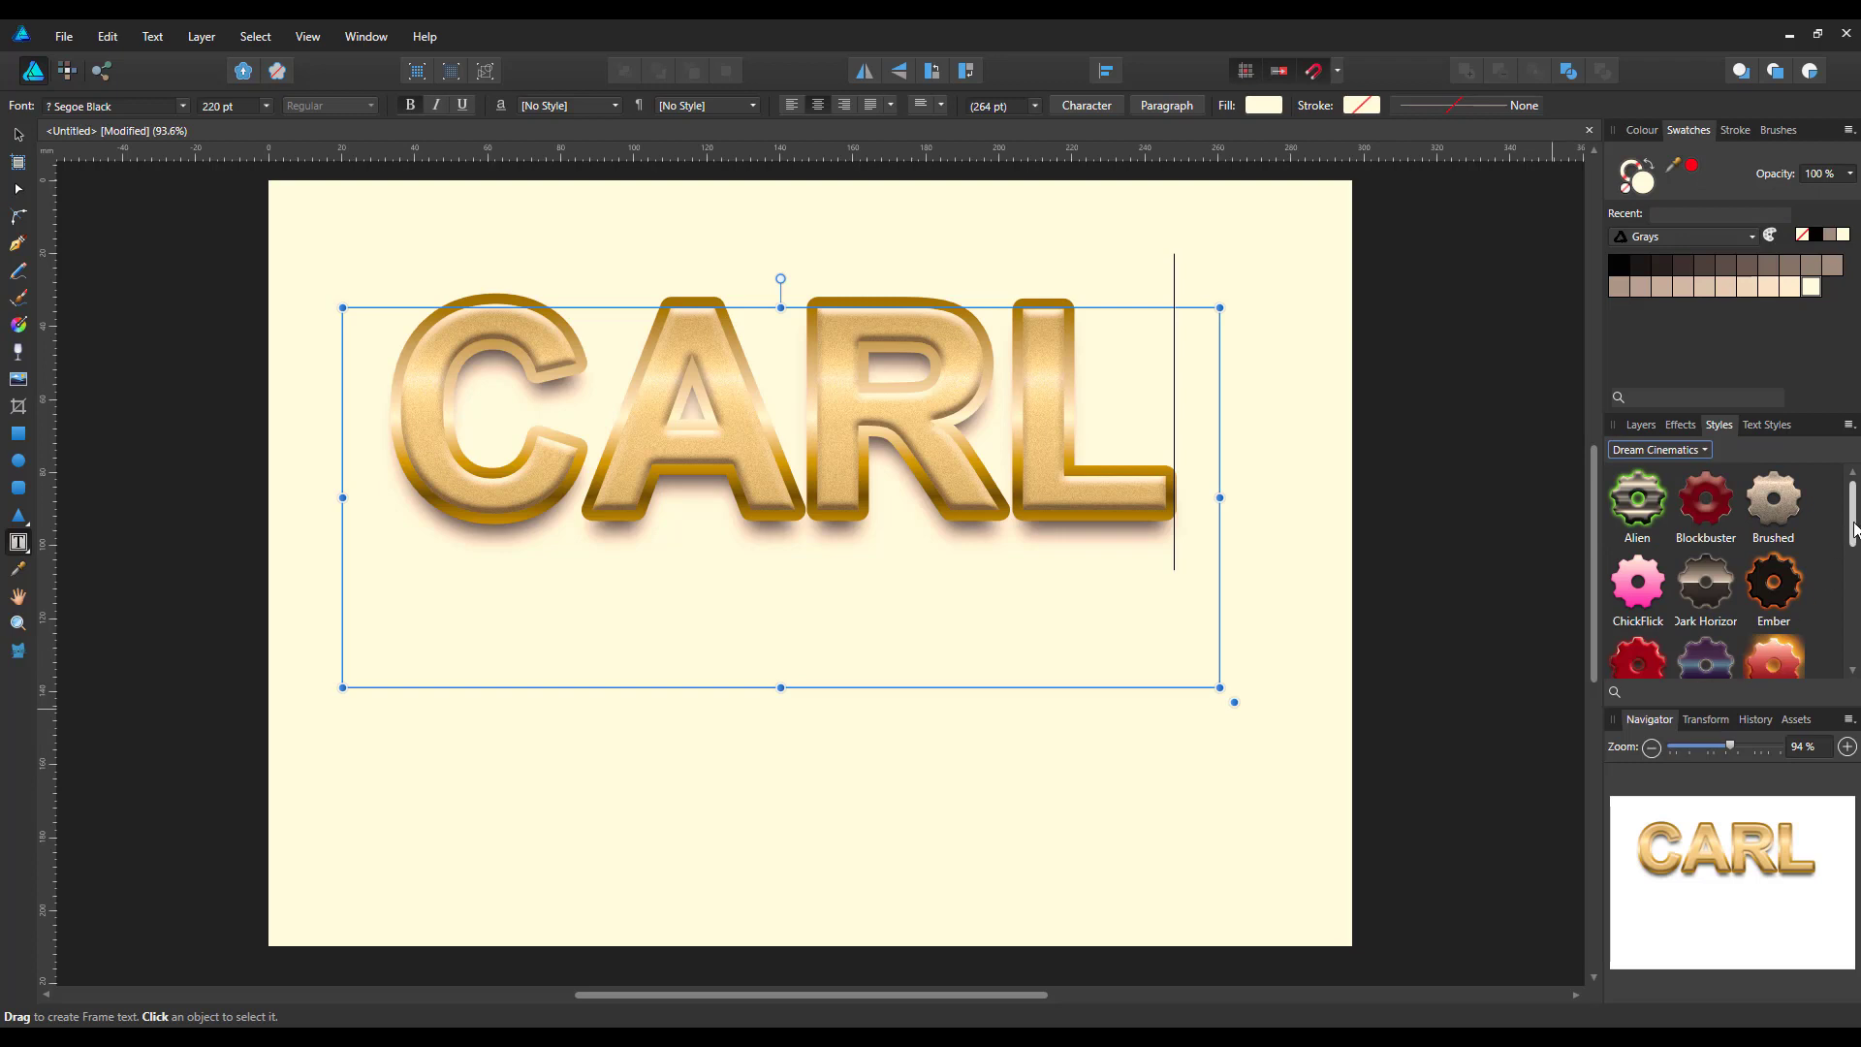
pyautogui.moveTo(1854, 536); pyautogui.dragTo(1857, 637)
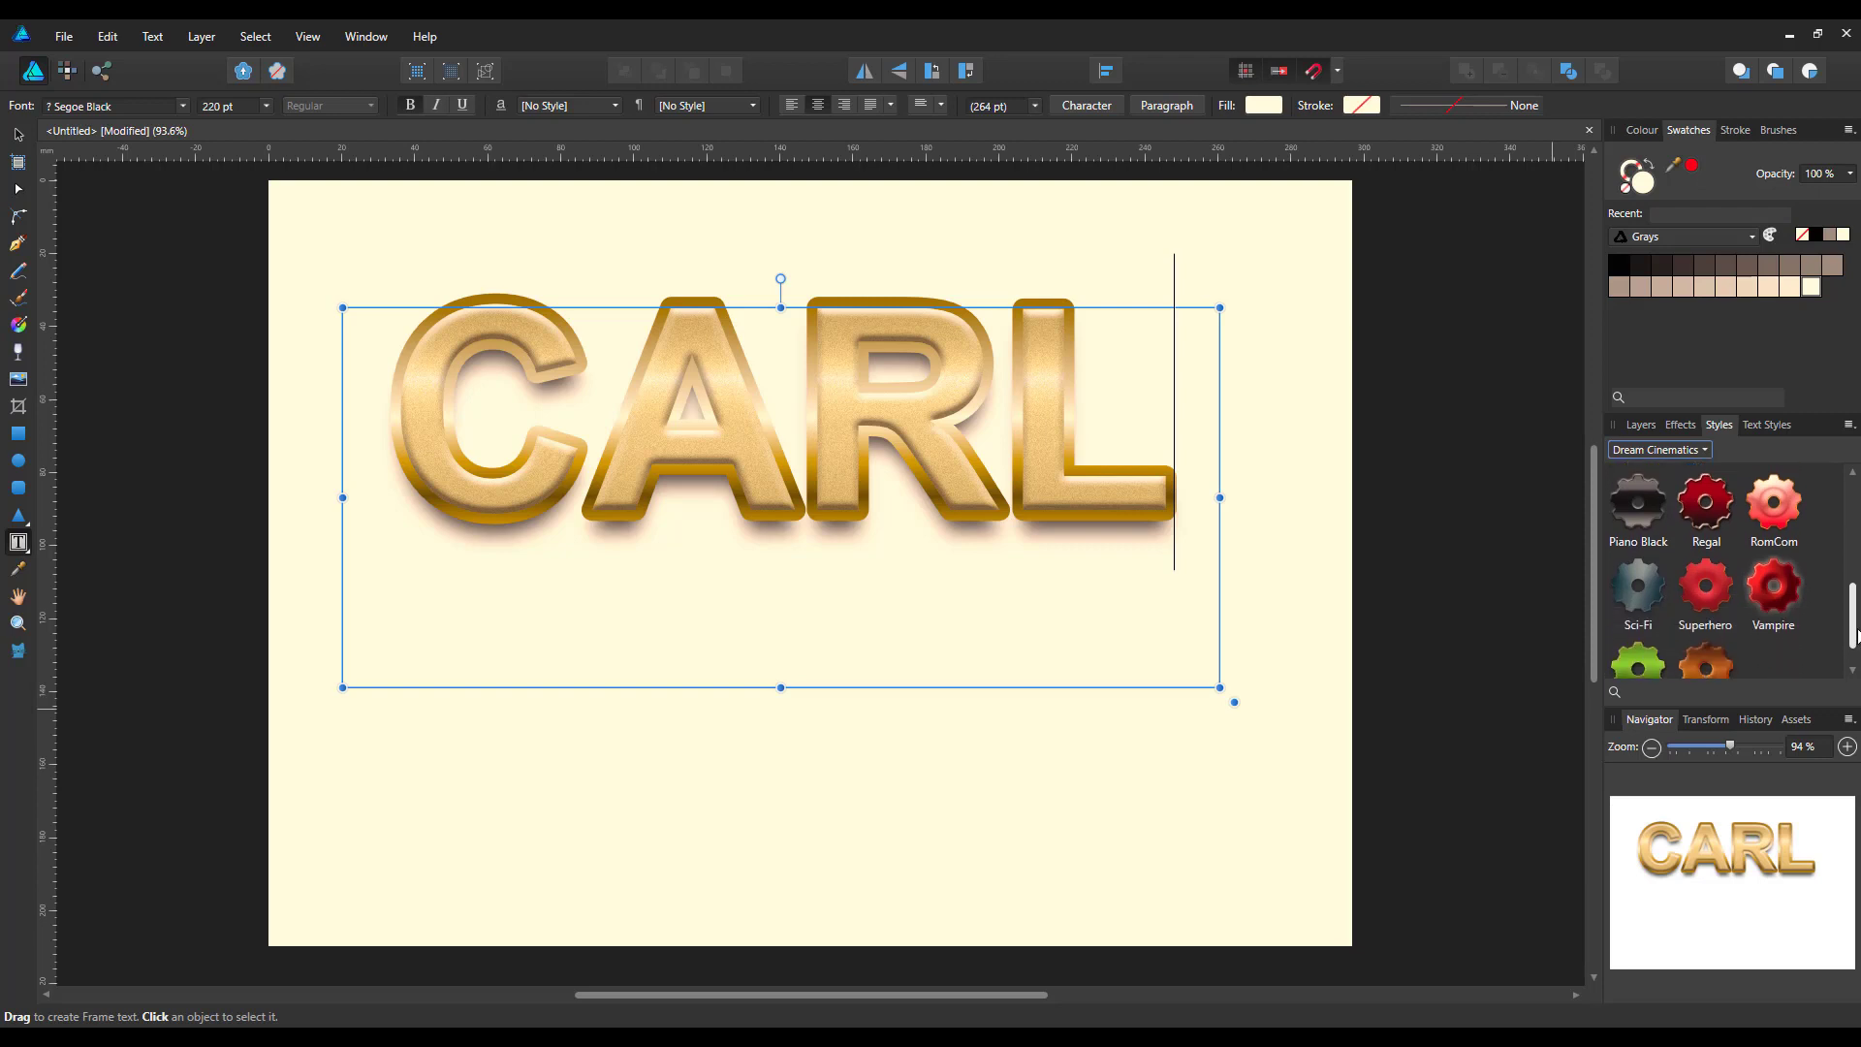
pyautogui.click(1776, 607)
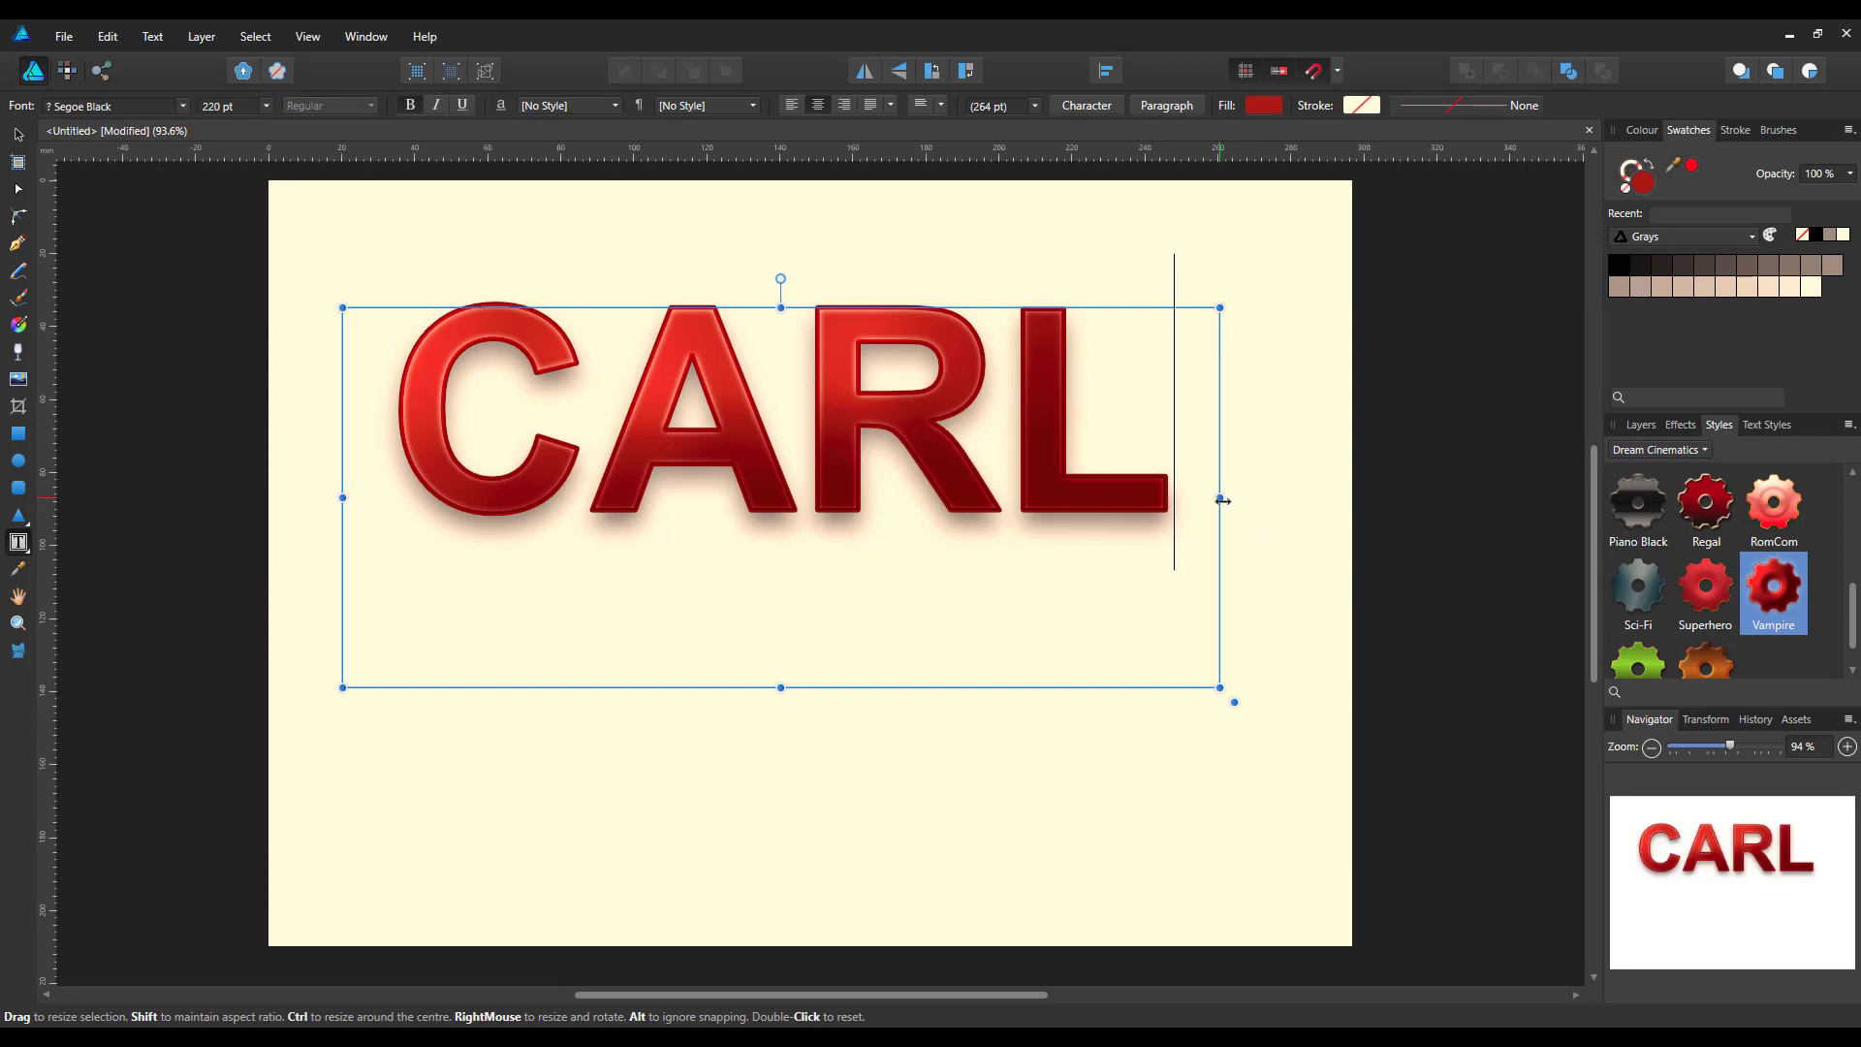
pyautogui.moveTo(1371, 514); pyautogui.dragTo(1229, 503)
# Left-align the red CARL and resize its text frame width to watch the Vampire style adapt.
pyautogui.press('Escape')
pyautogui.hotkey('ctrl', 'z')
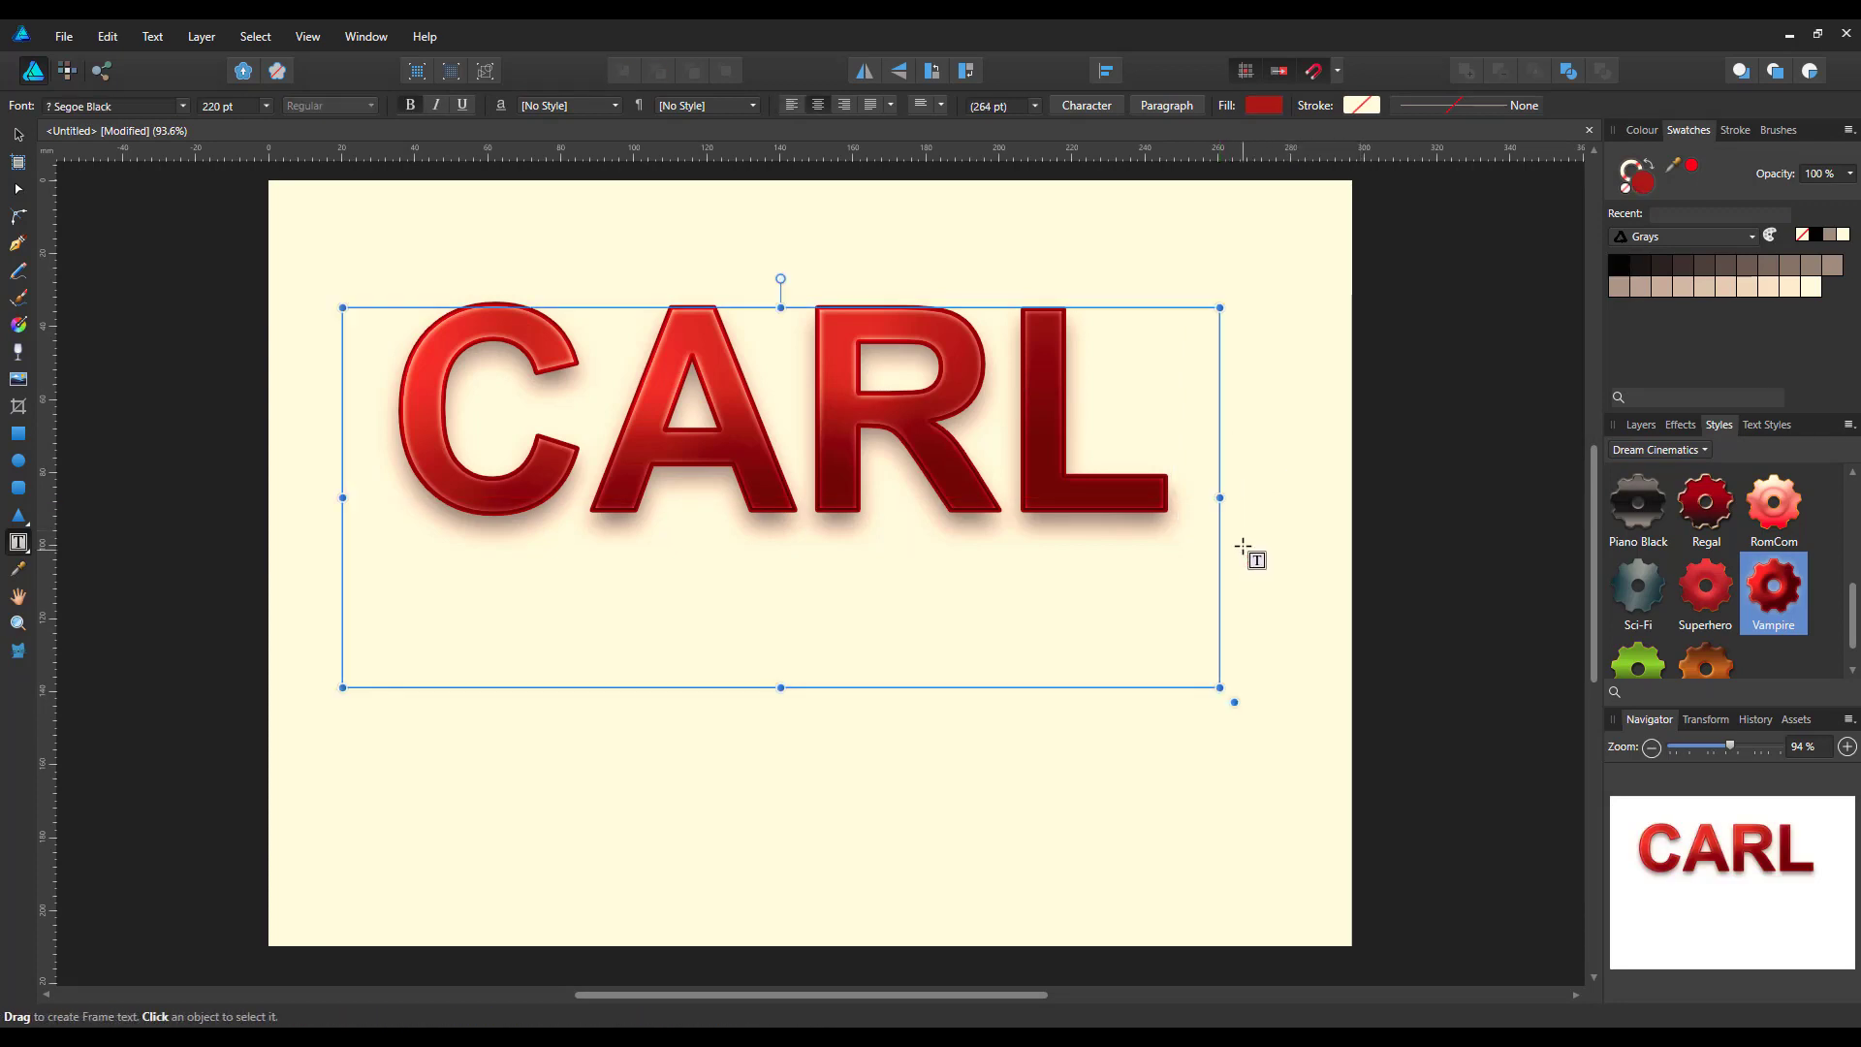
pyautogui.moveTo(1220, 498); pyautogui.dragTo(1265, 498)
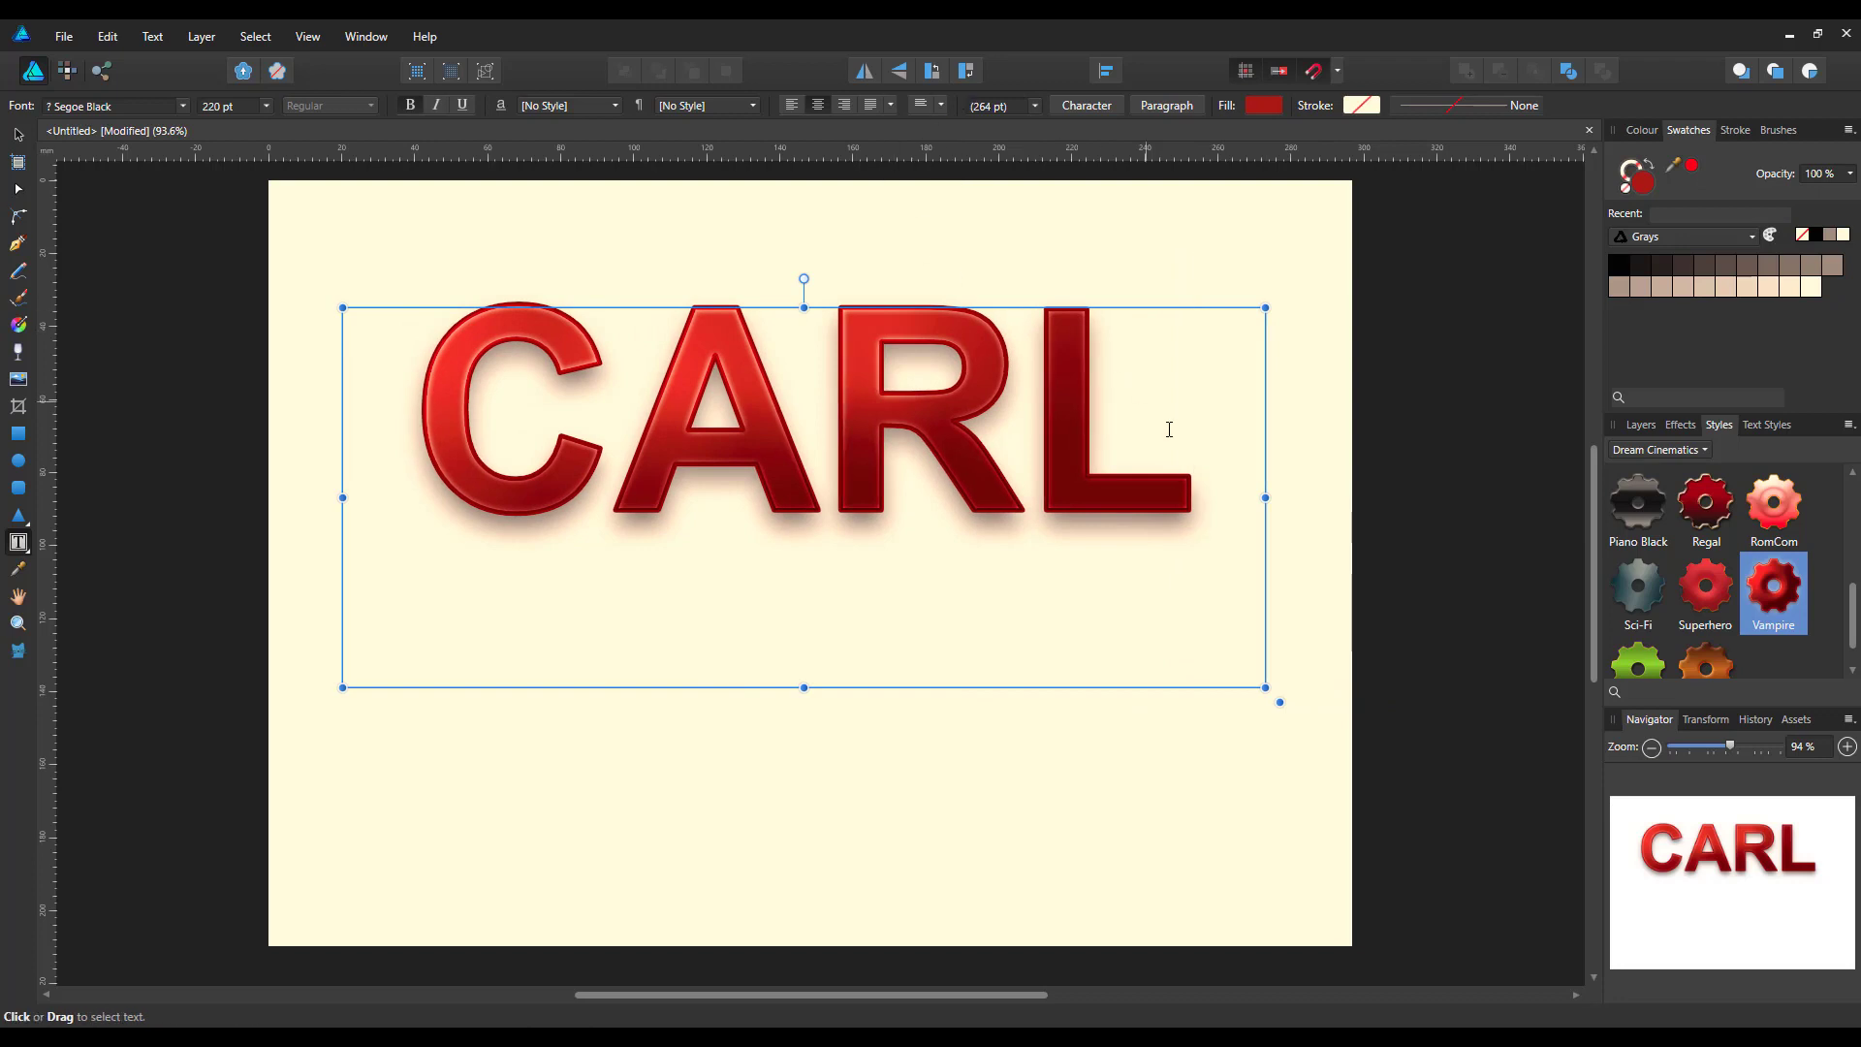
pyautogui.click(793, 106)
pyautogui.moveTo(1267, 505); pyautogui.dragTo(1434, 549)
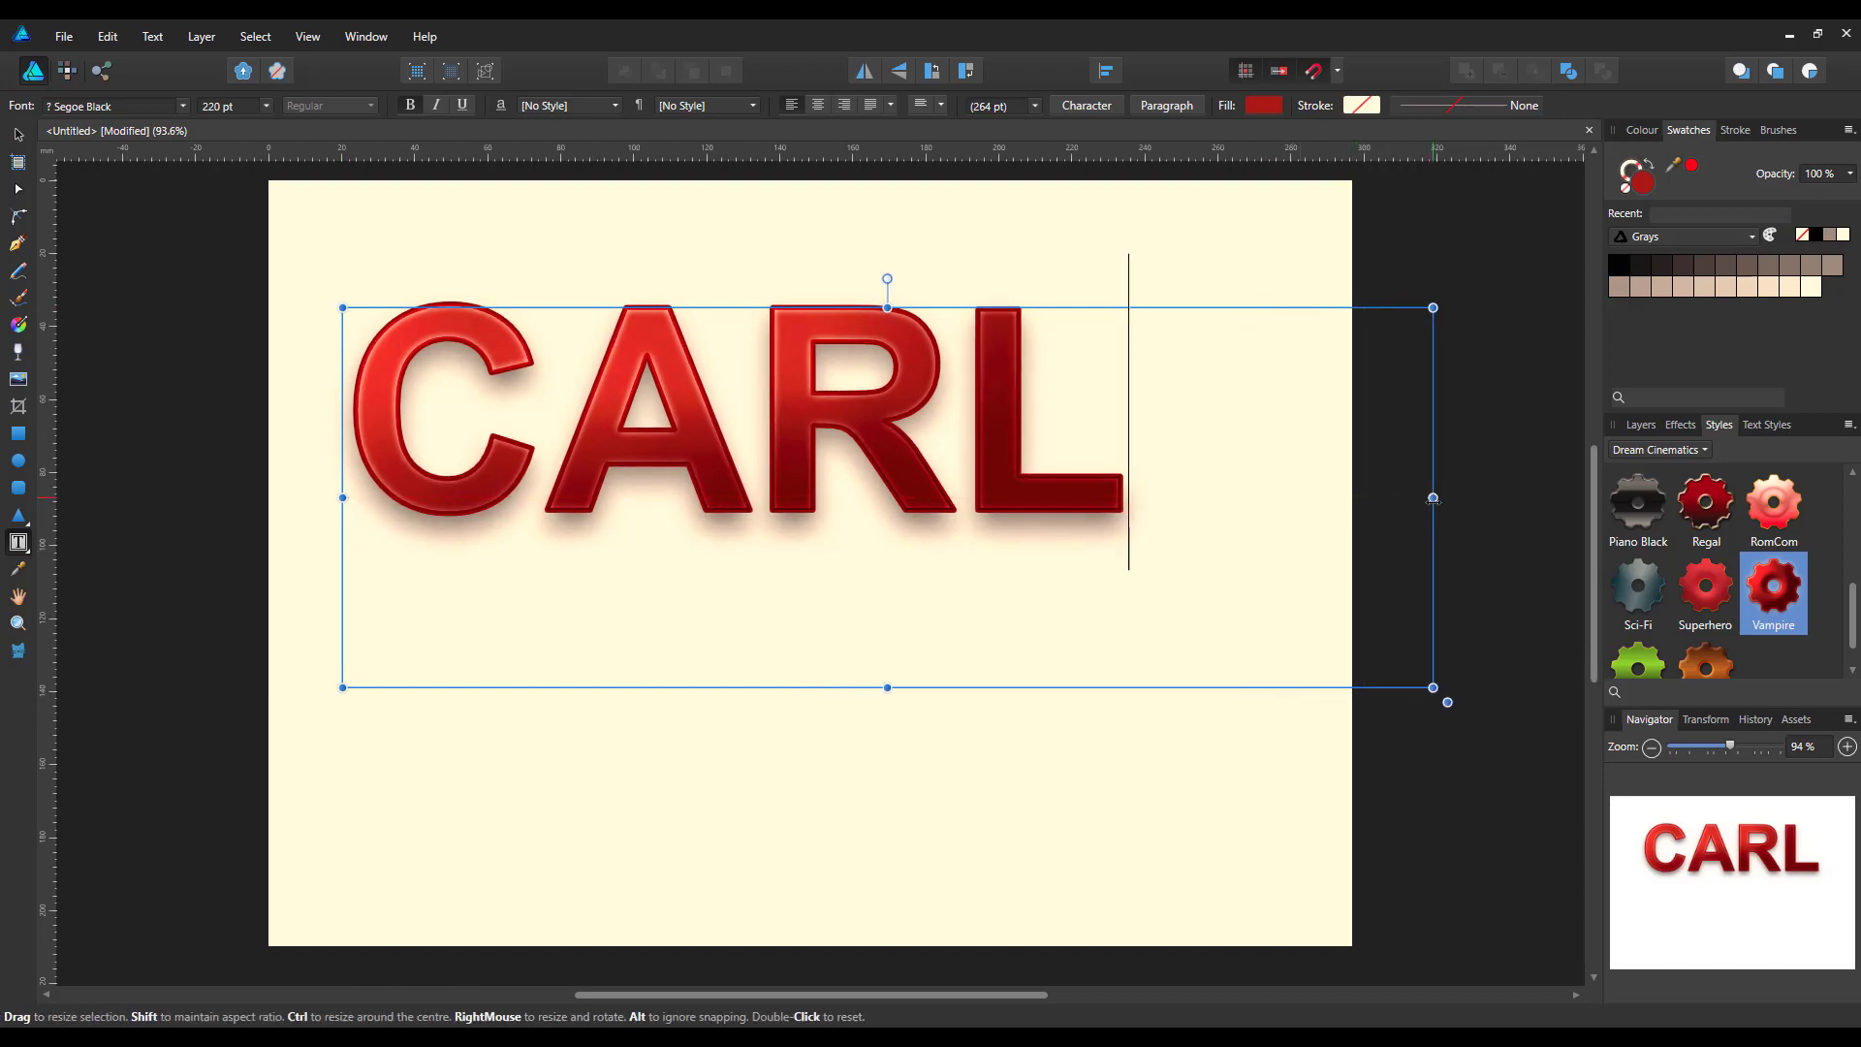
pyautogui.moveTo(1432, 498); pyautogui.dragTo(1580, 497)
pyautogui.moveTo(1307, 529); pyautogui.dragTo(1250, 527)
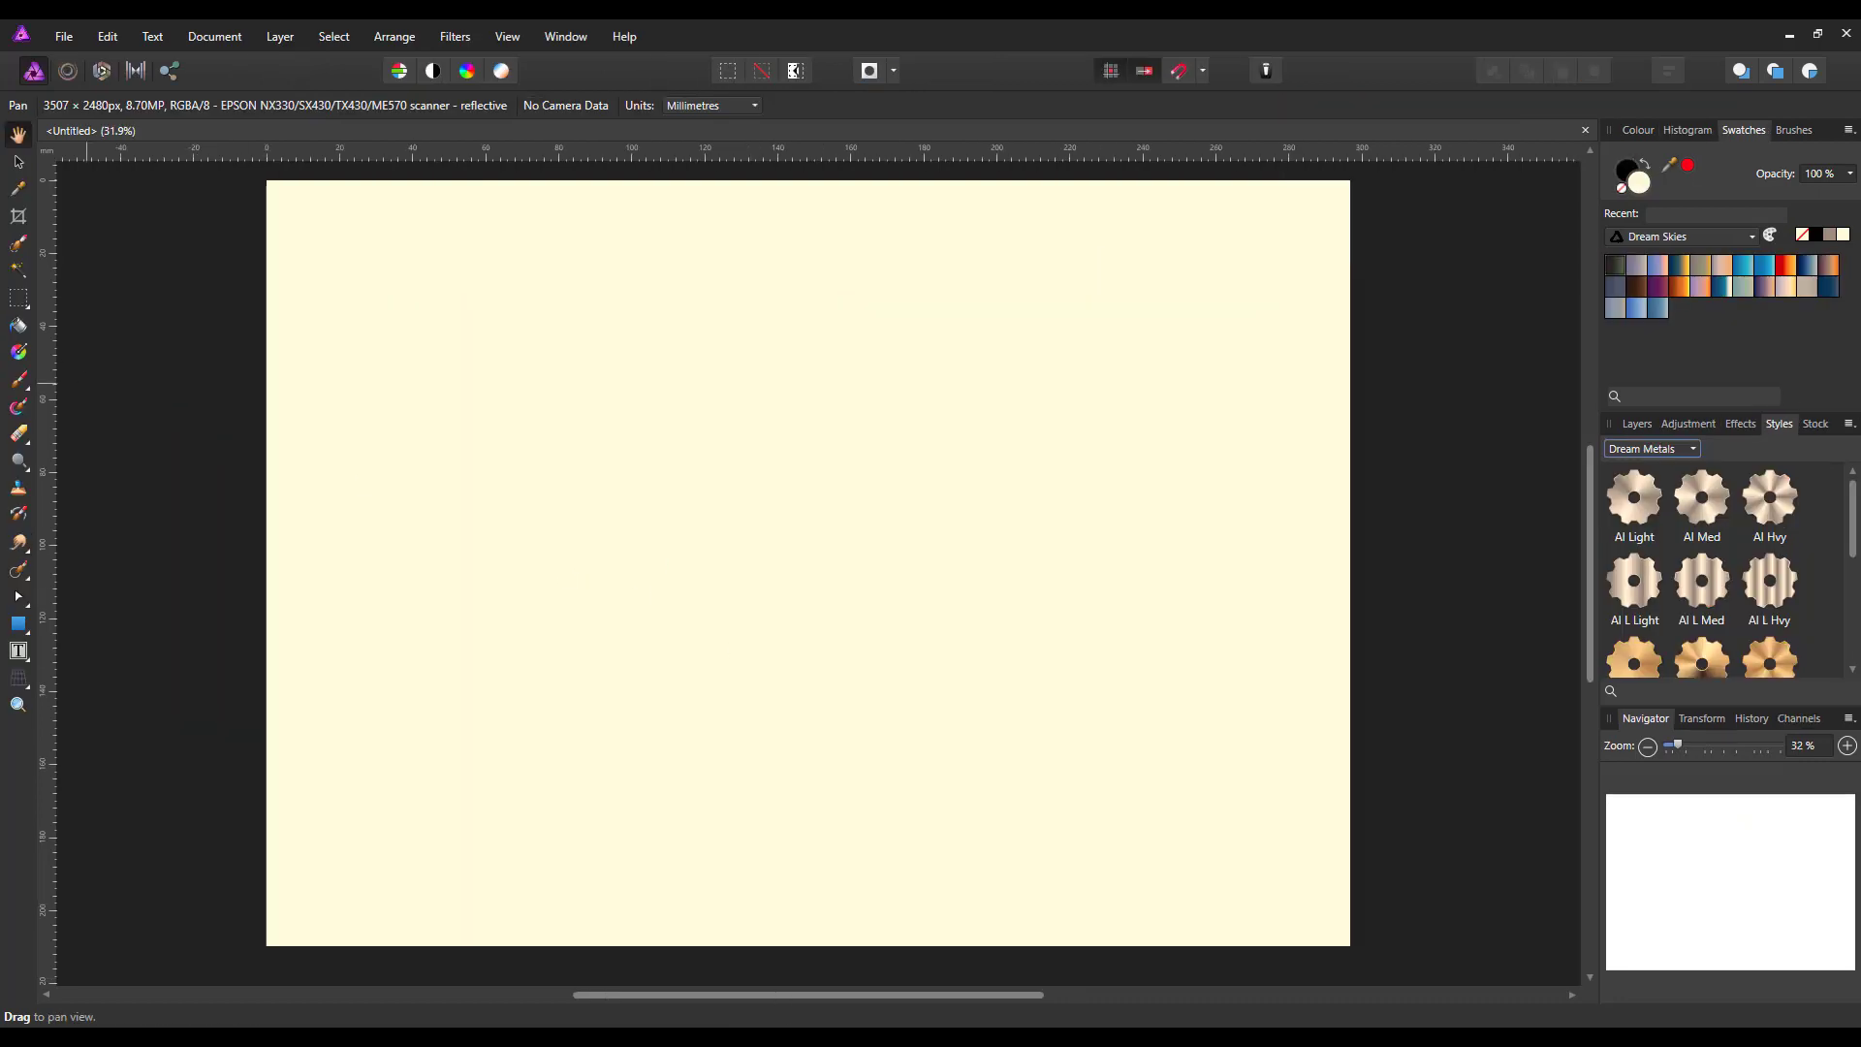
# Draw a large frame text box in Apple Boy BTN and type the CARL lettering.
pyautogui.click(18, 650)
pyautogui.moveTo(306, 259); pyautogui.dragTo(1204, 738)
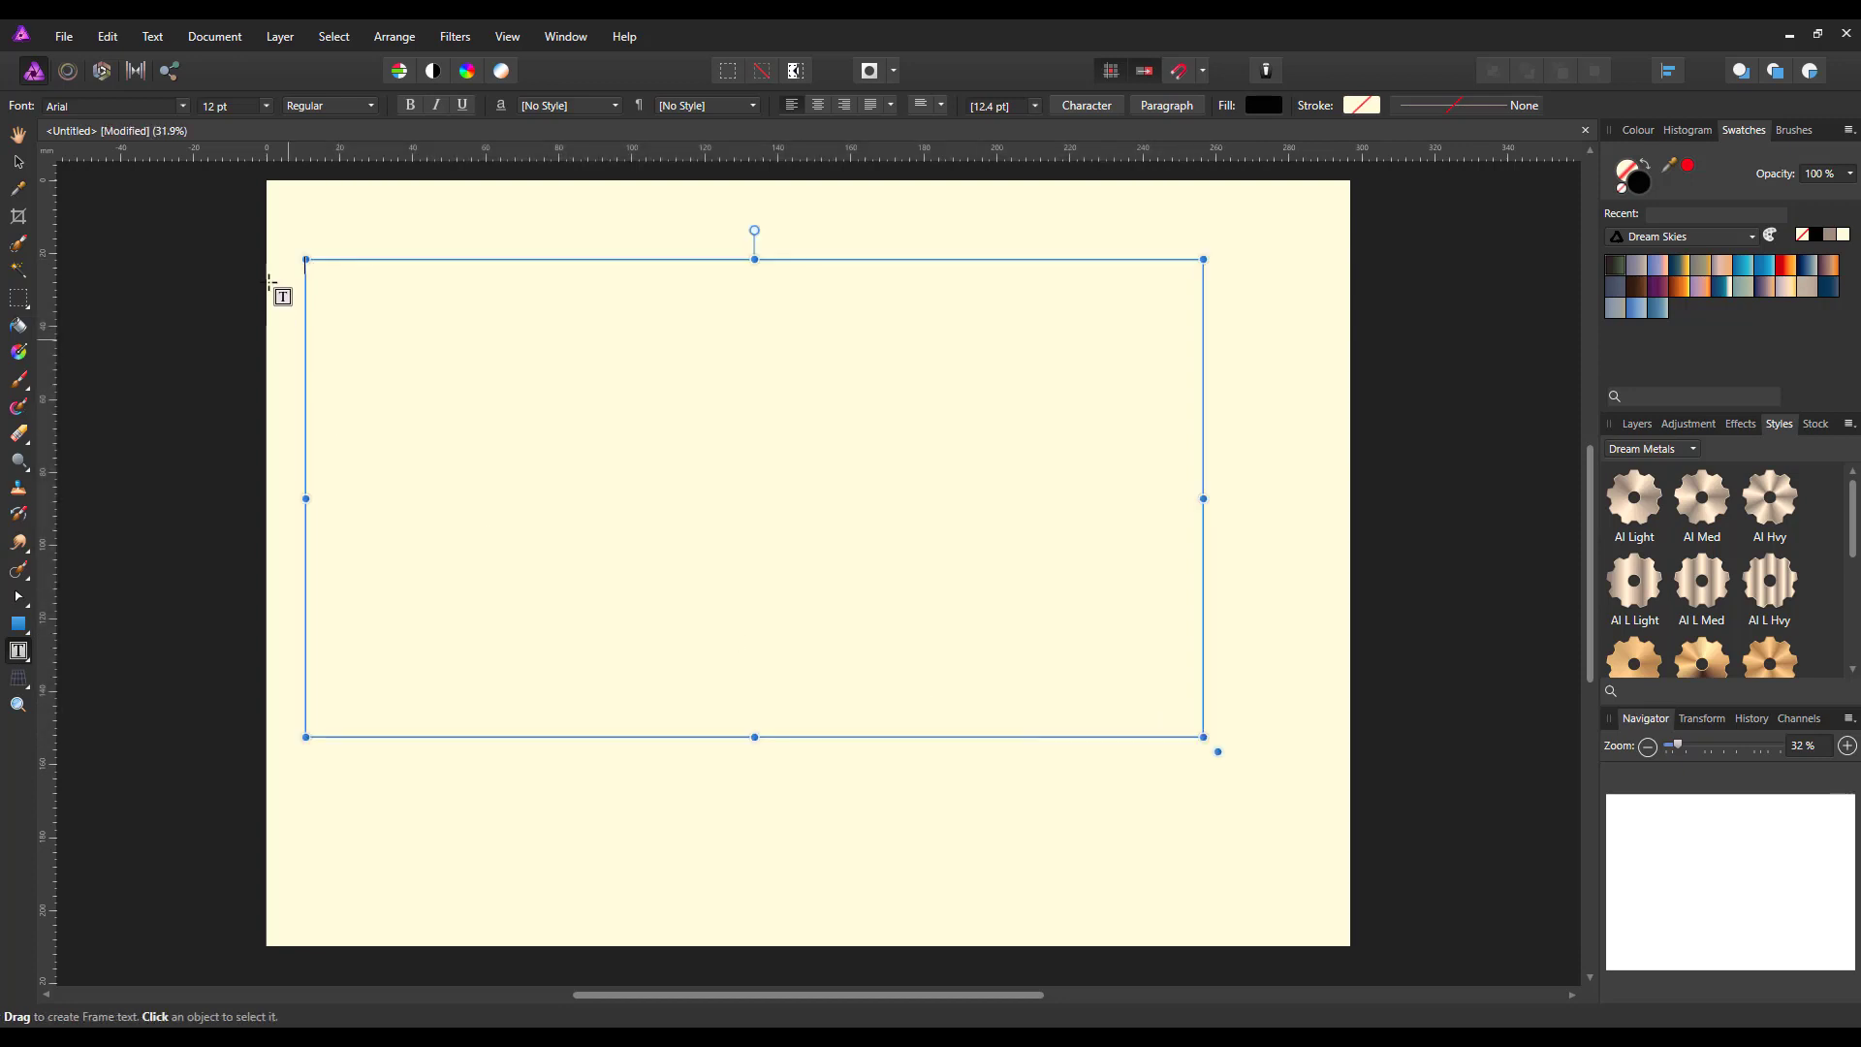
pyautogui.click(183, 105)
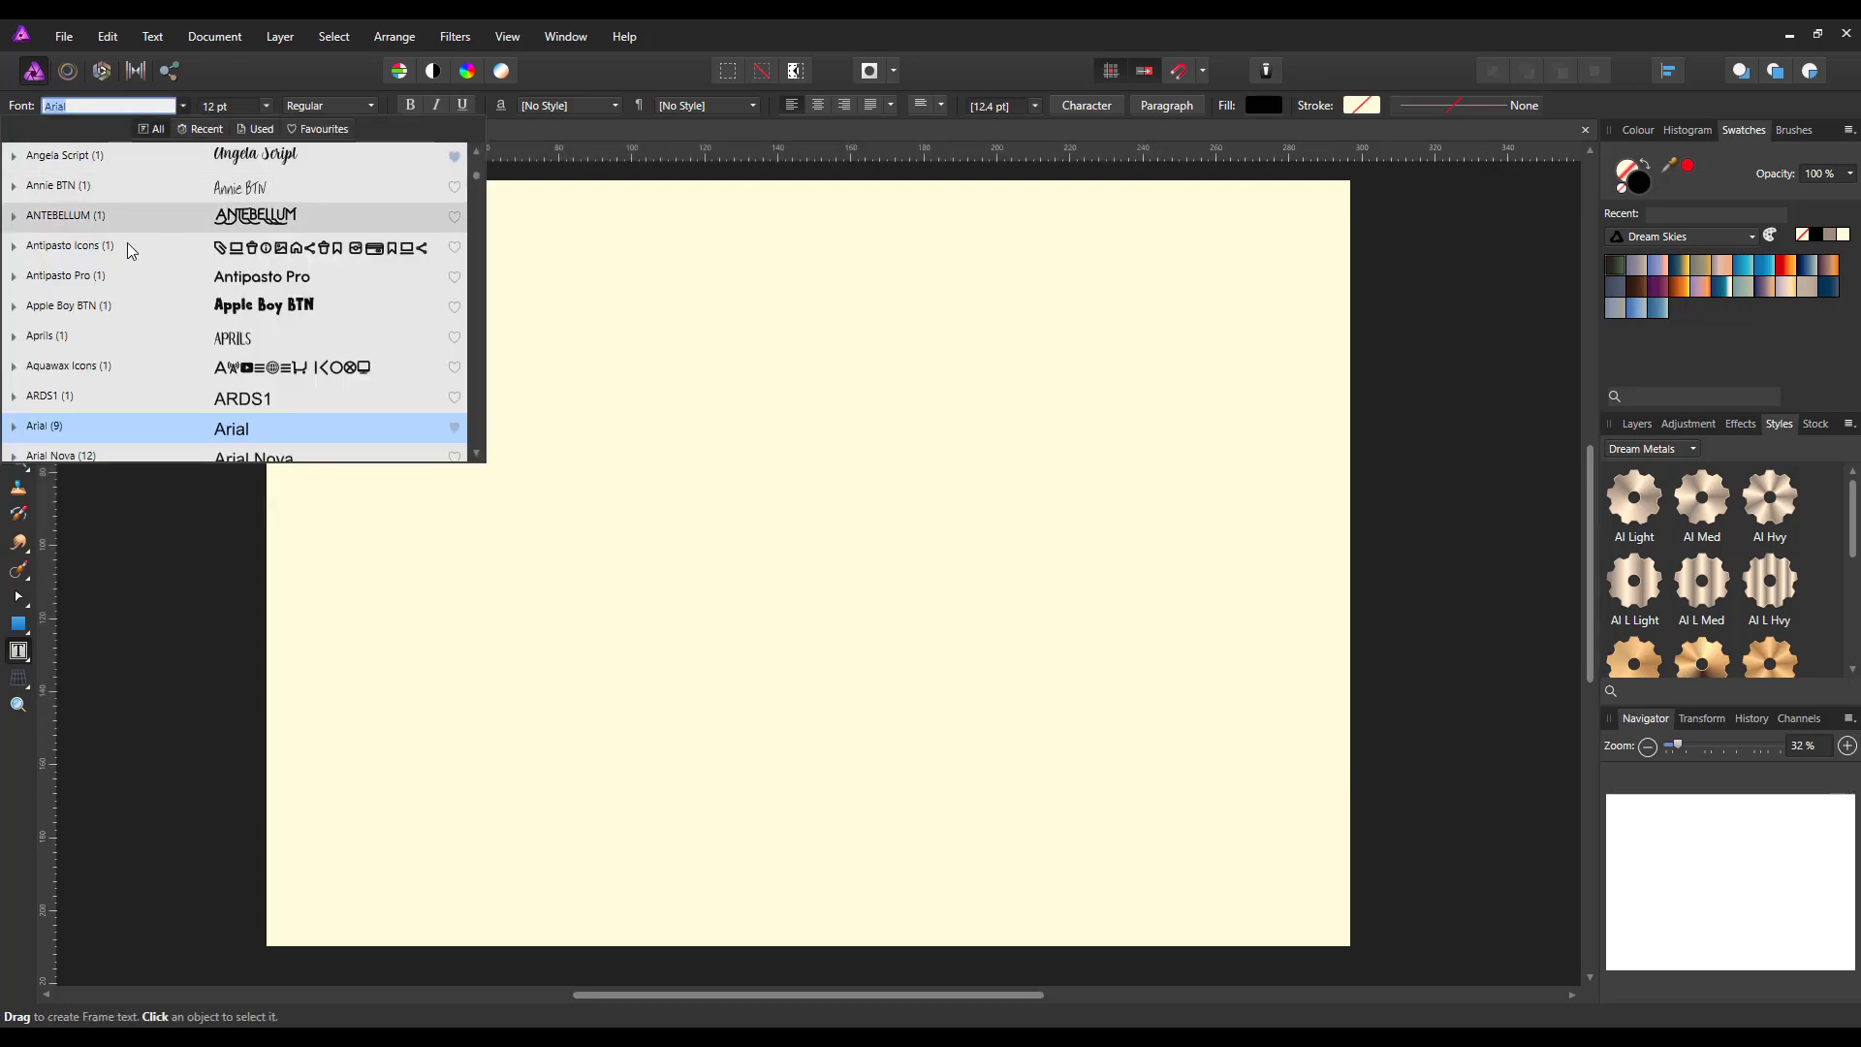
pyautogui.click(246, 307)
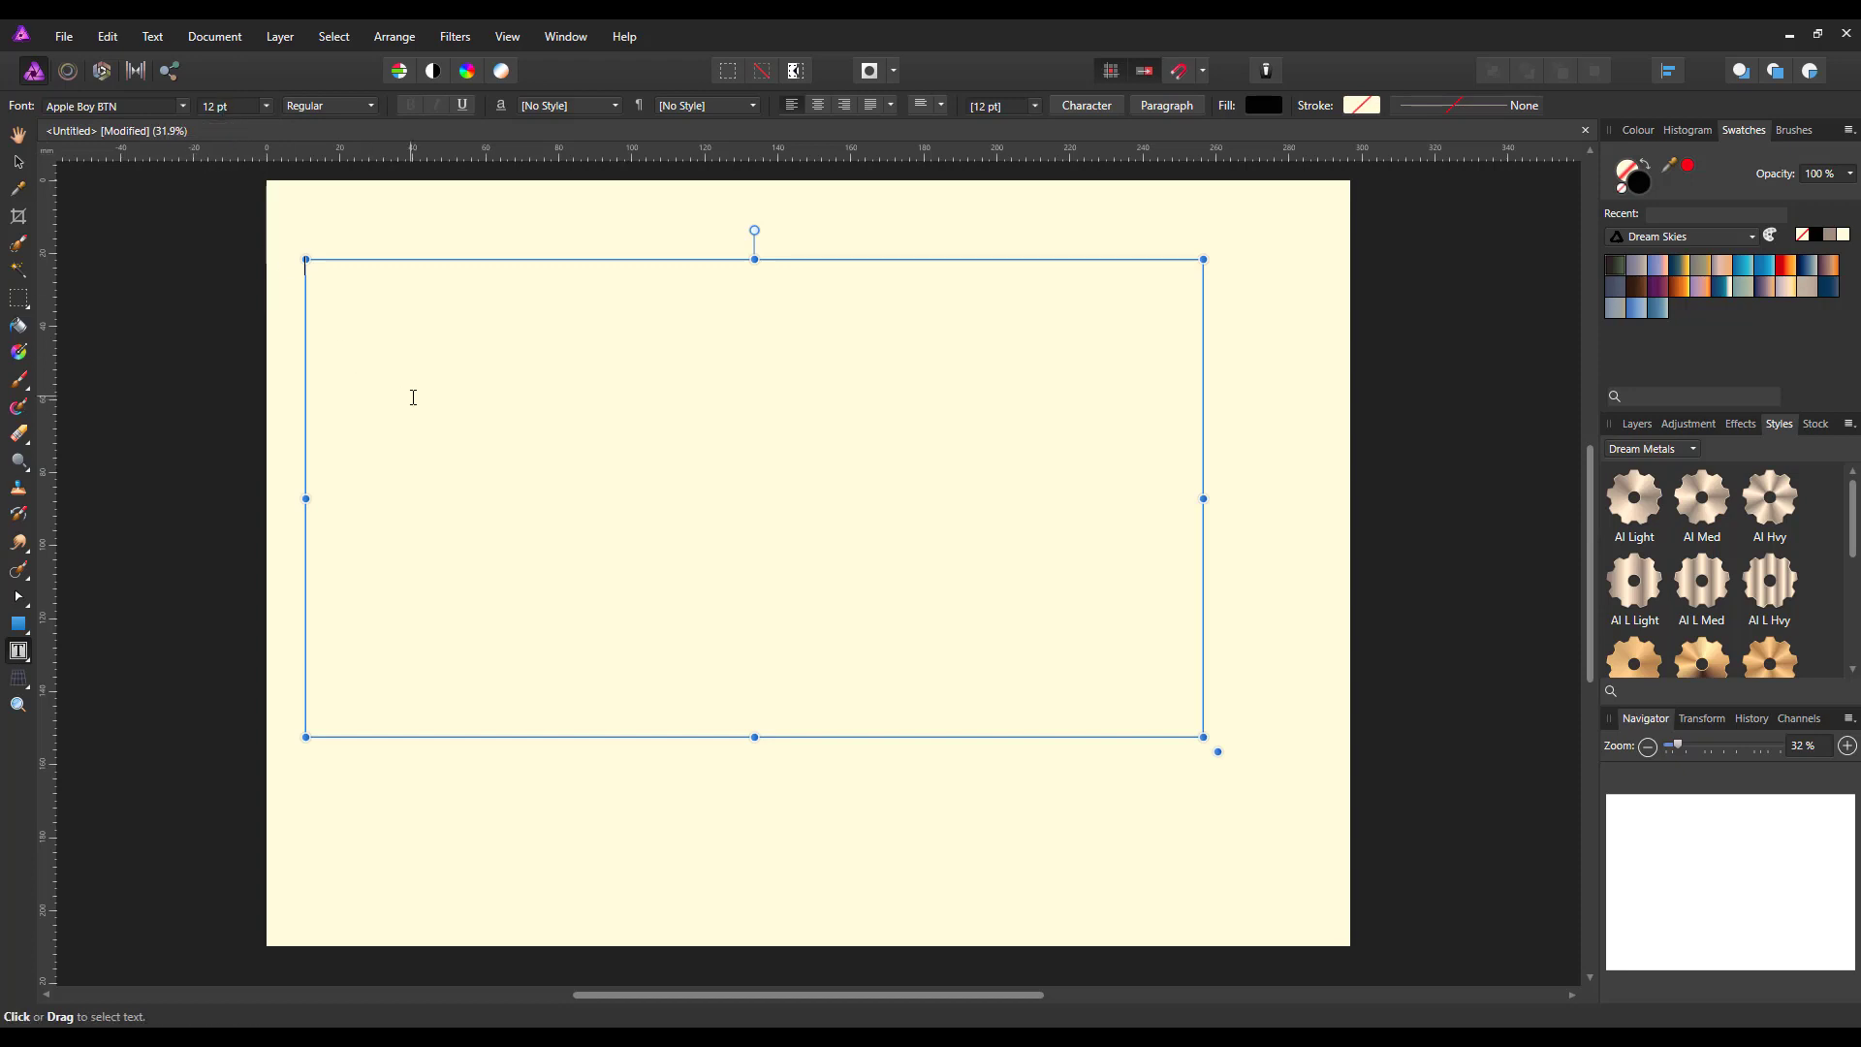
pyautogui.write('CARL')
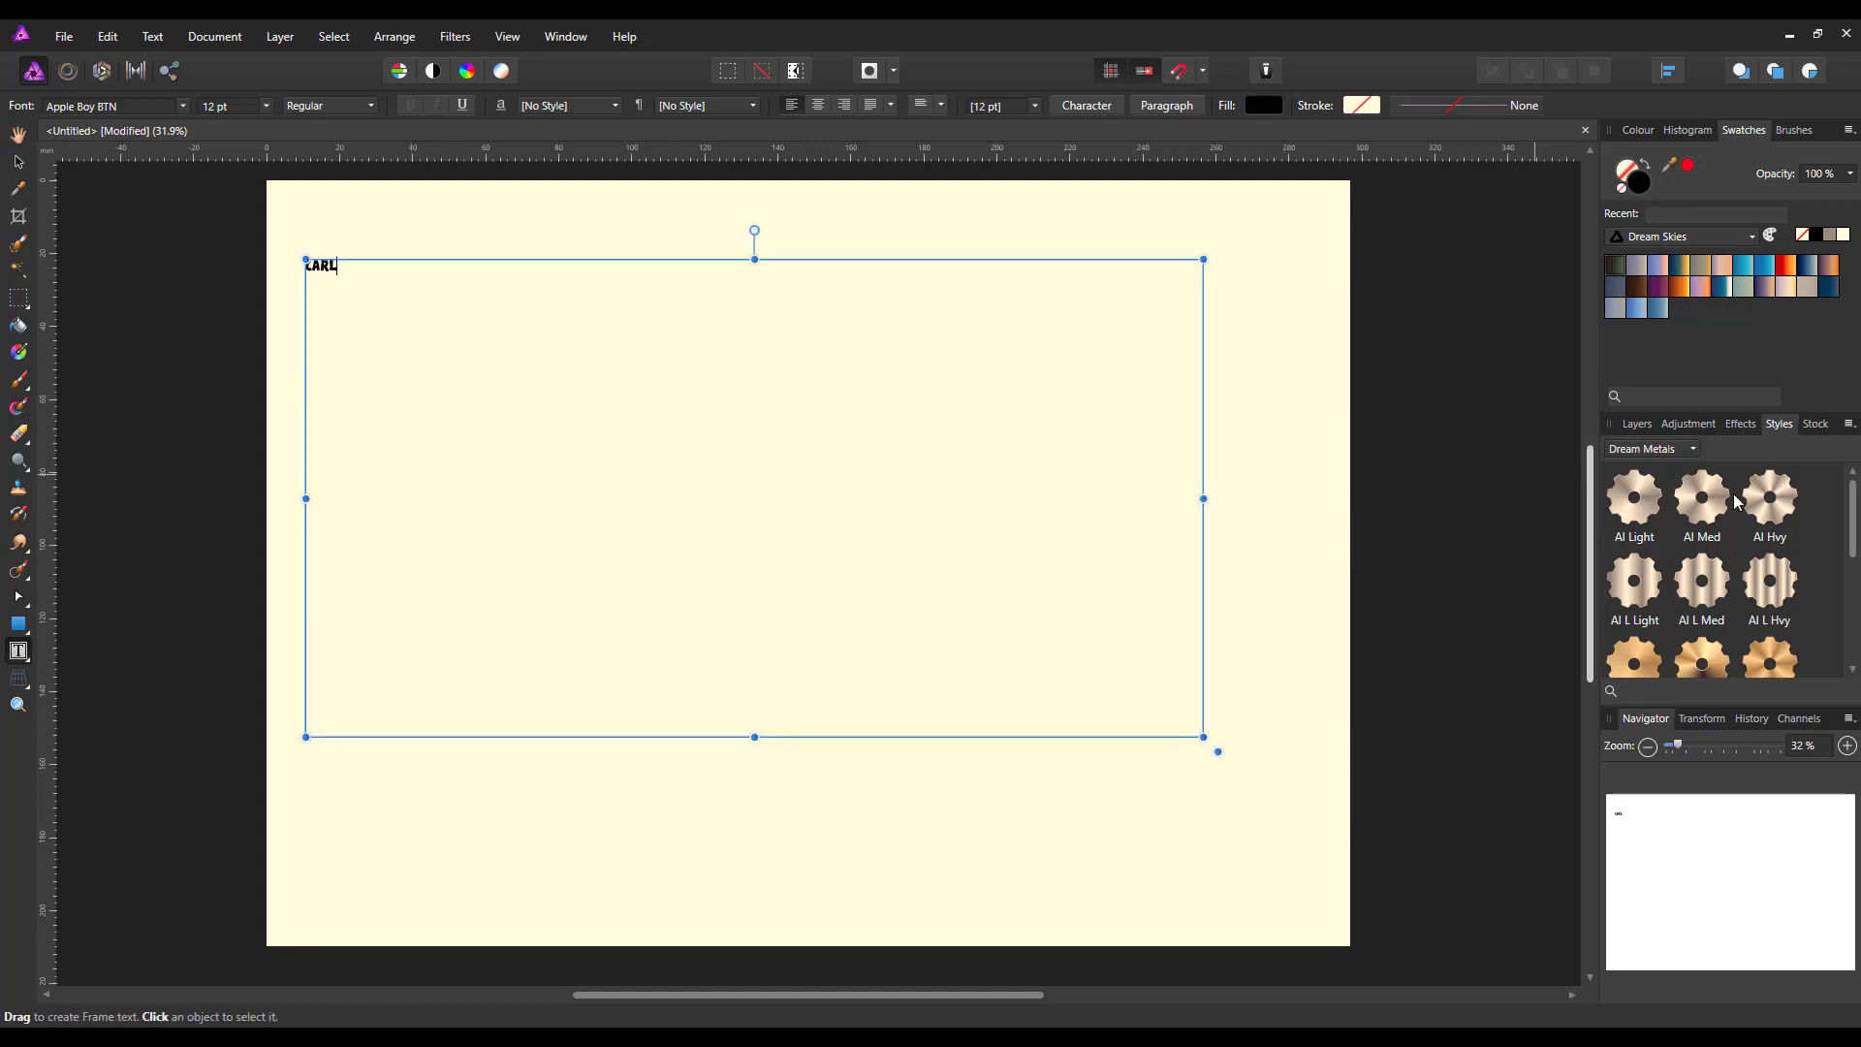
# Apply the Brass style from Dream Brushed Metals to CARL.
pyautogui.click(1697, 452)
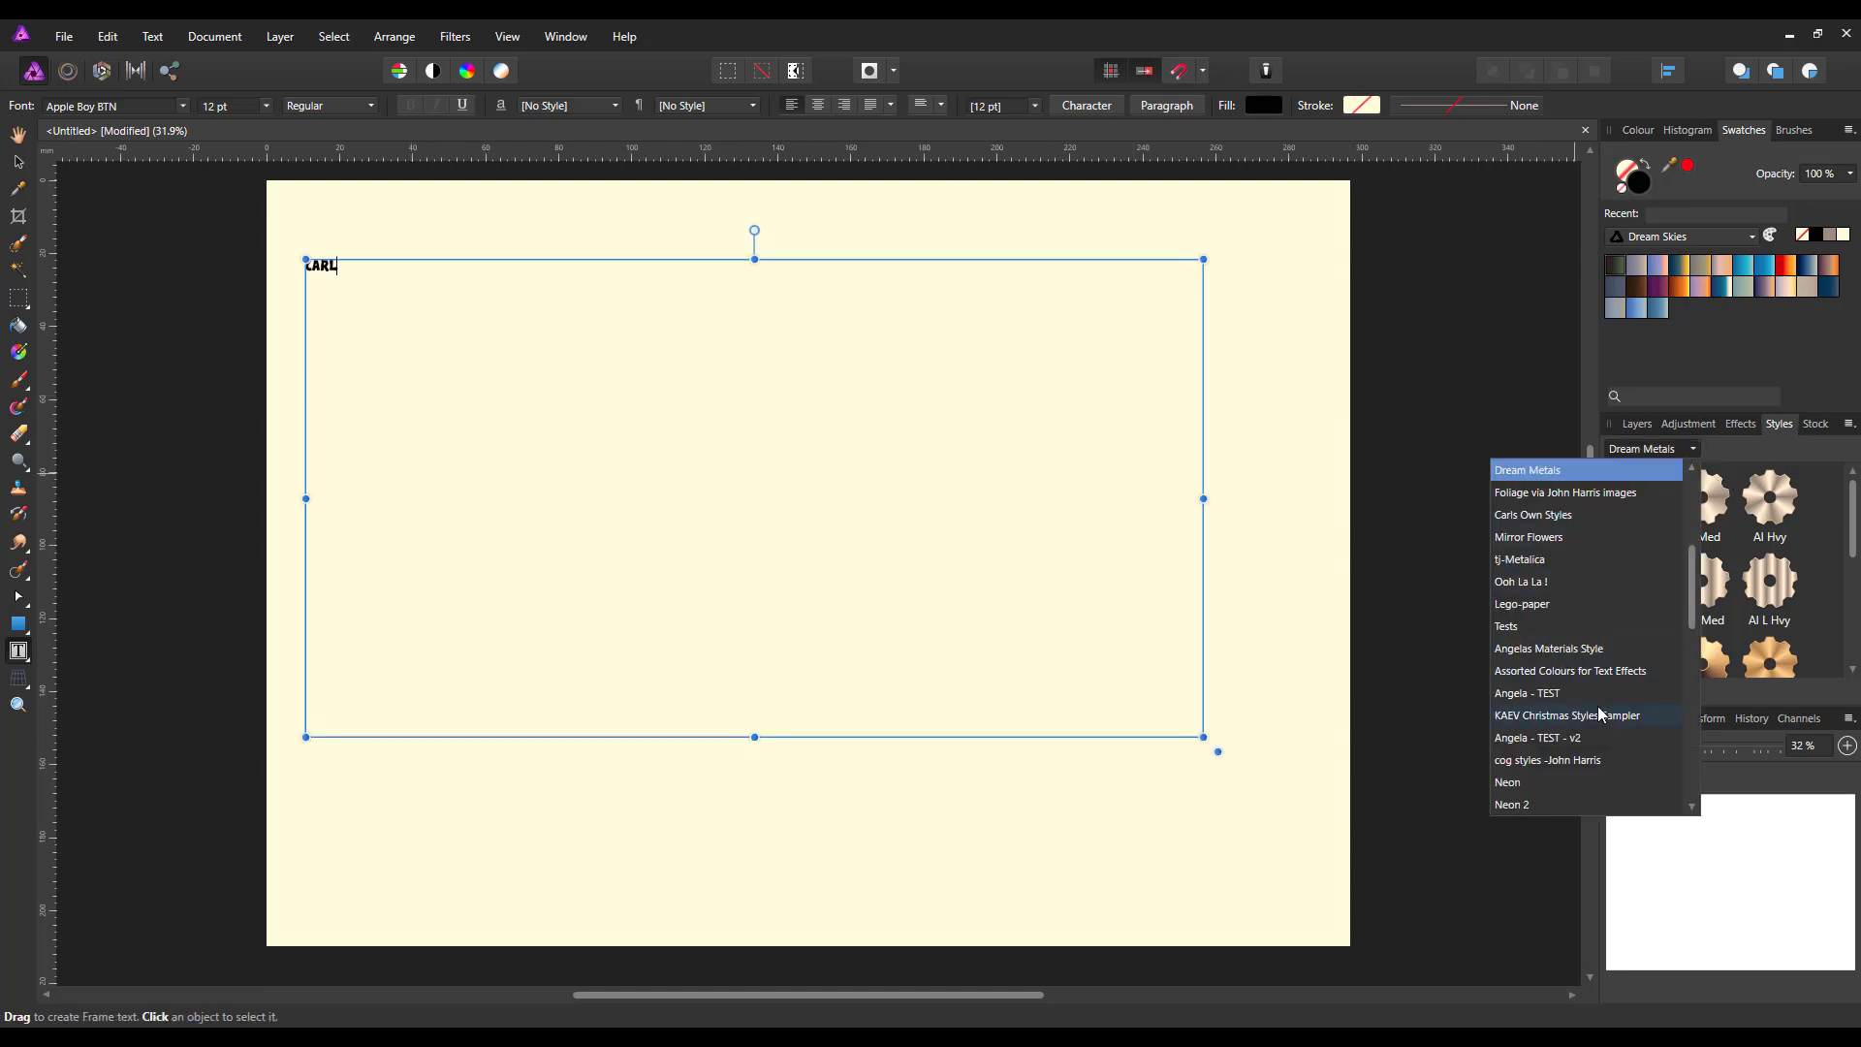
pyautogui.scroll(-10, 1594, 703)
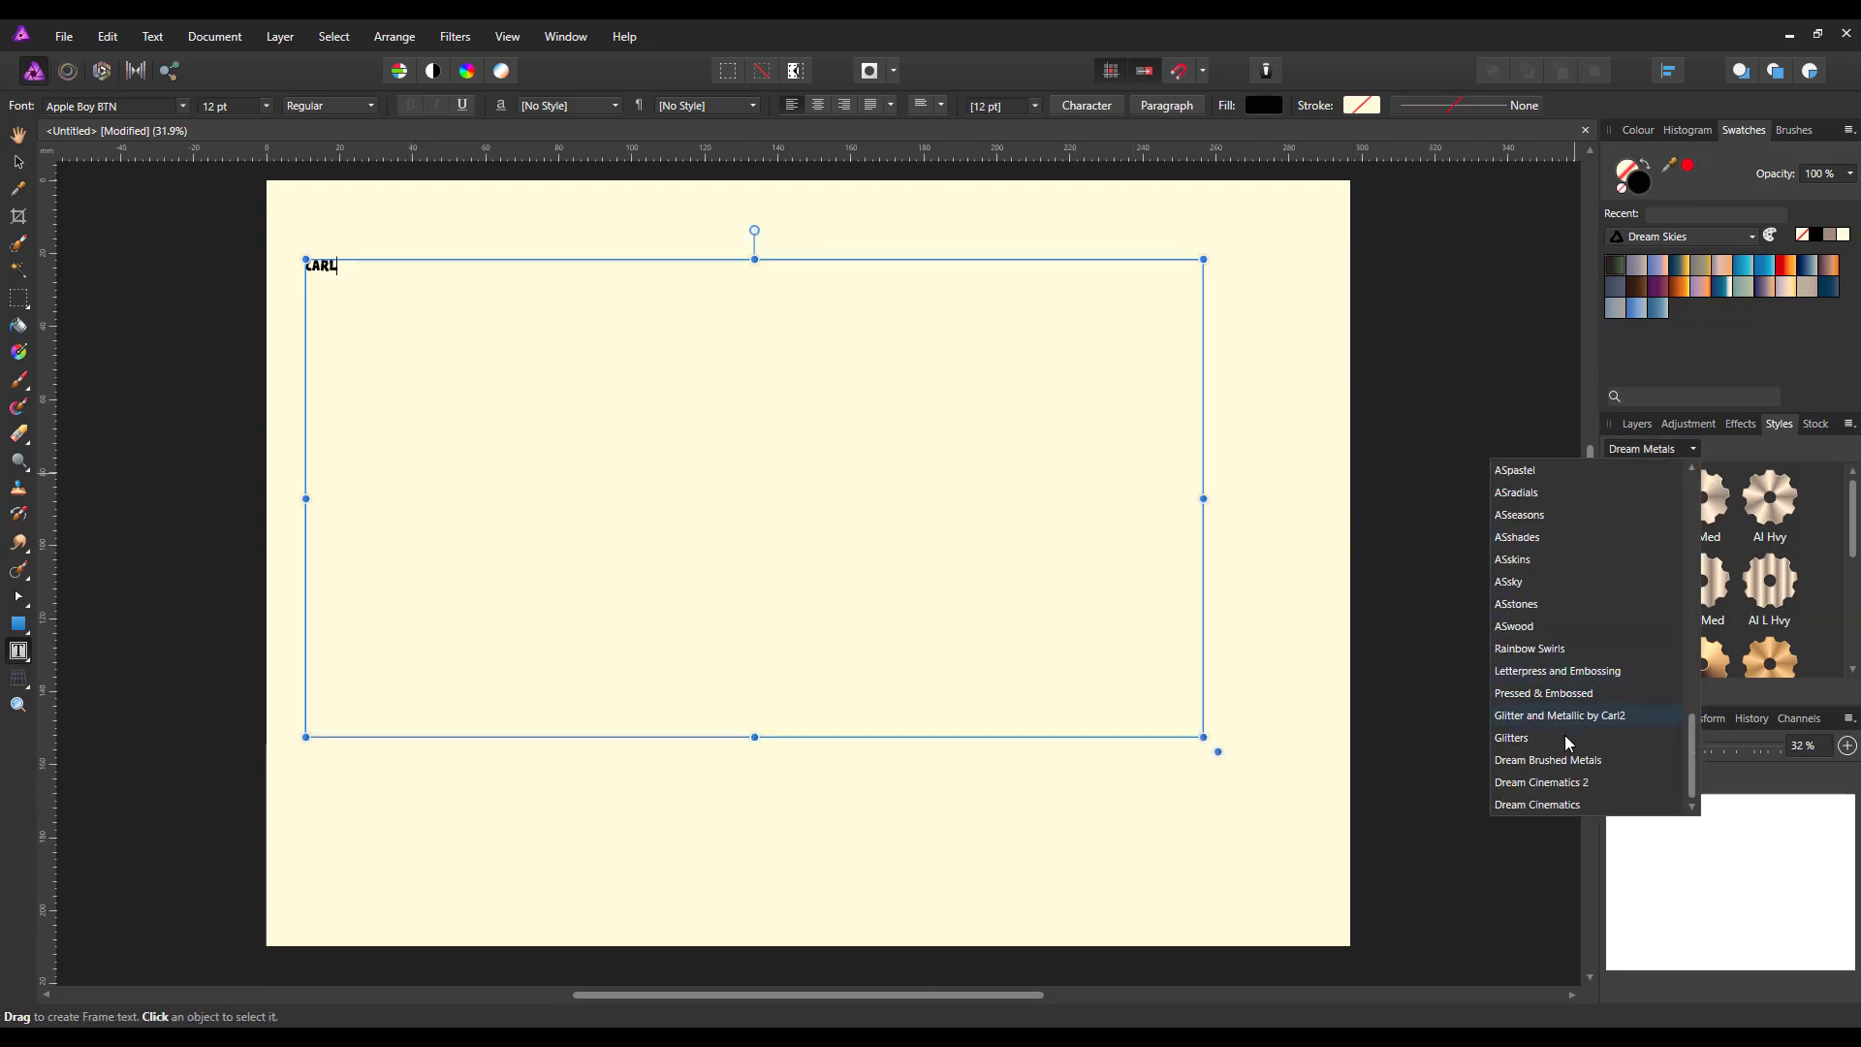
pyautogui.click(1547, 761)
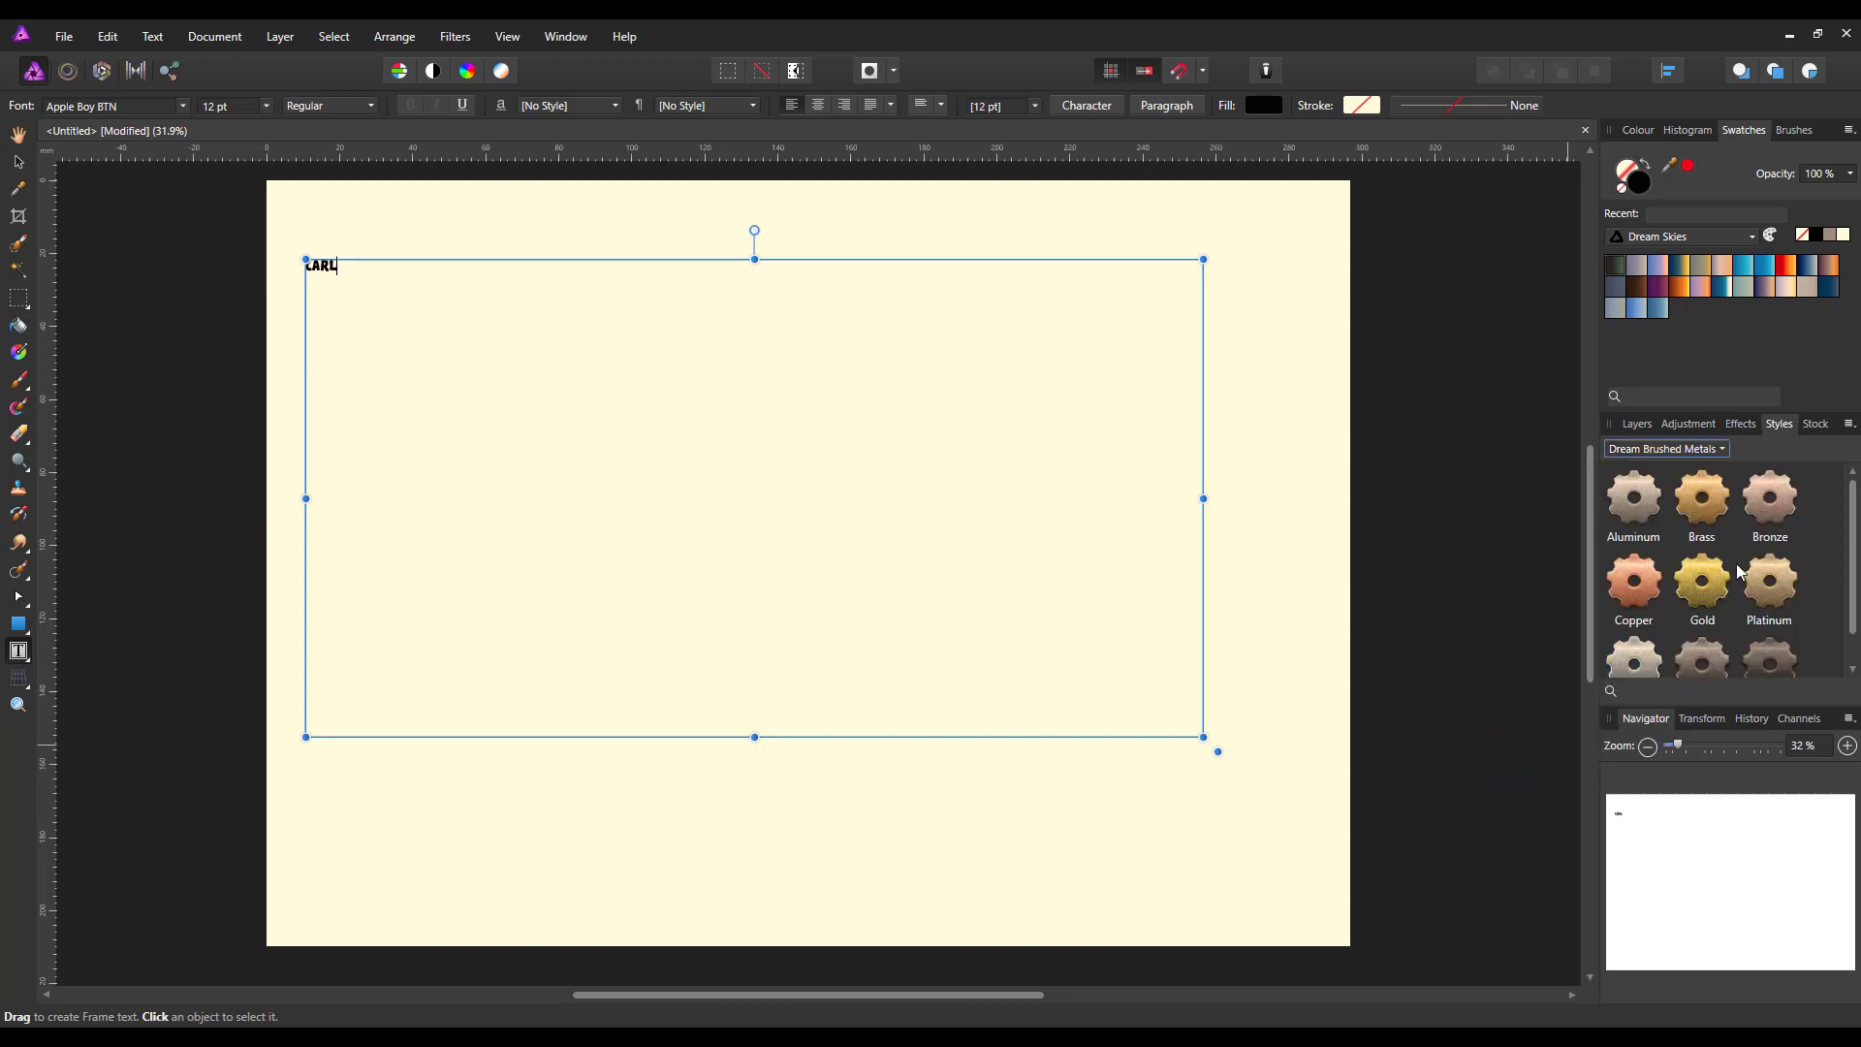
pyautogui.click(1704, 521)
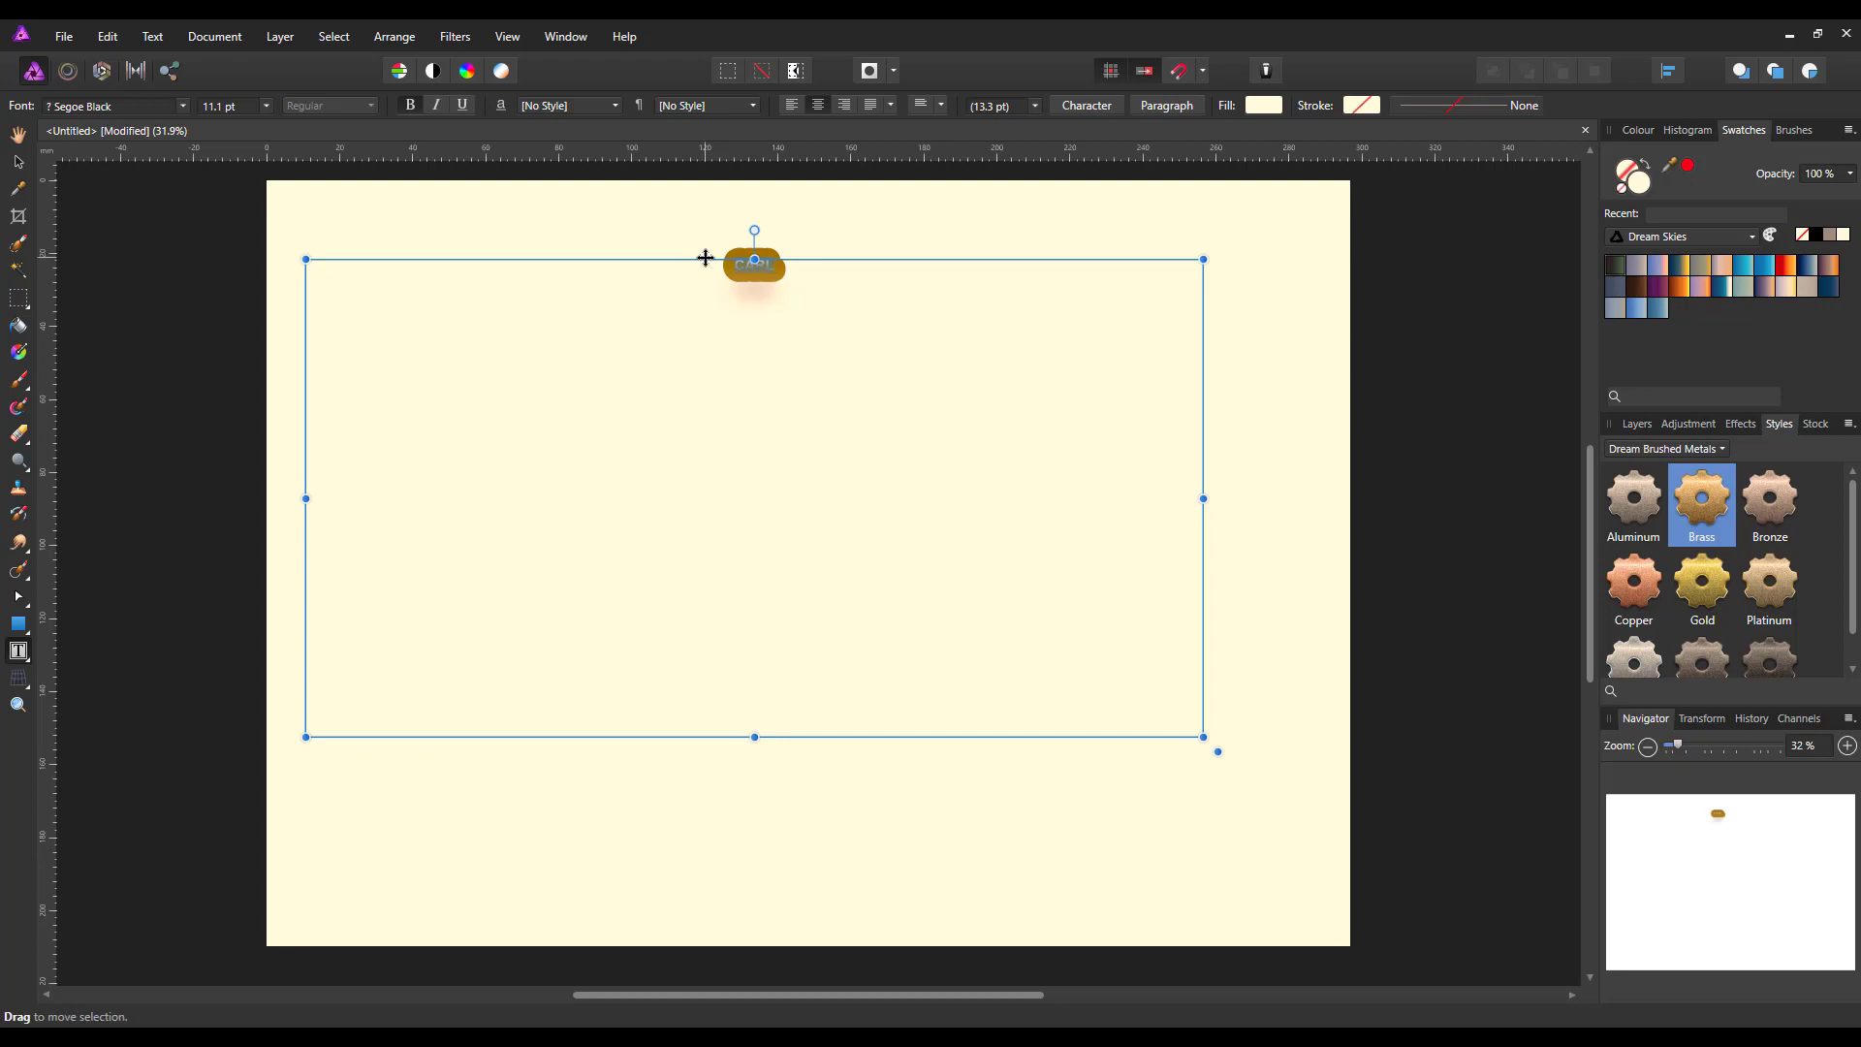
# Set the brass CARL to 220 pt and pull the frame's bottom edge up.
pyautogui.click(226, 107)
pyautogui.write('220')
pyautogui.press('Return')
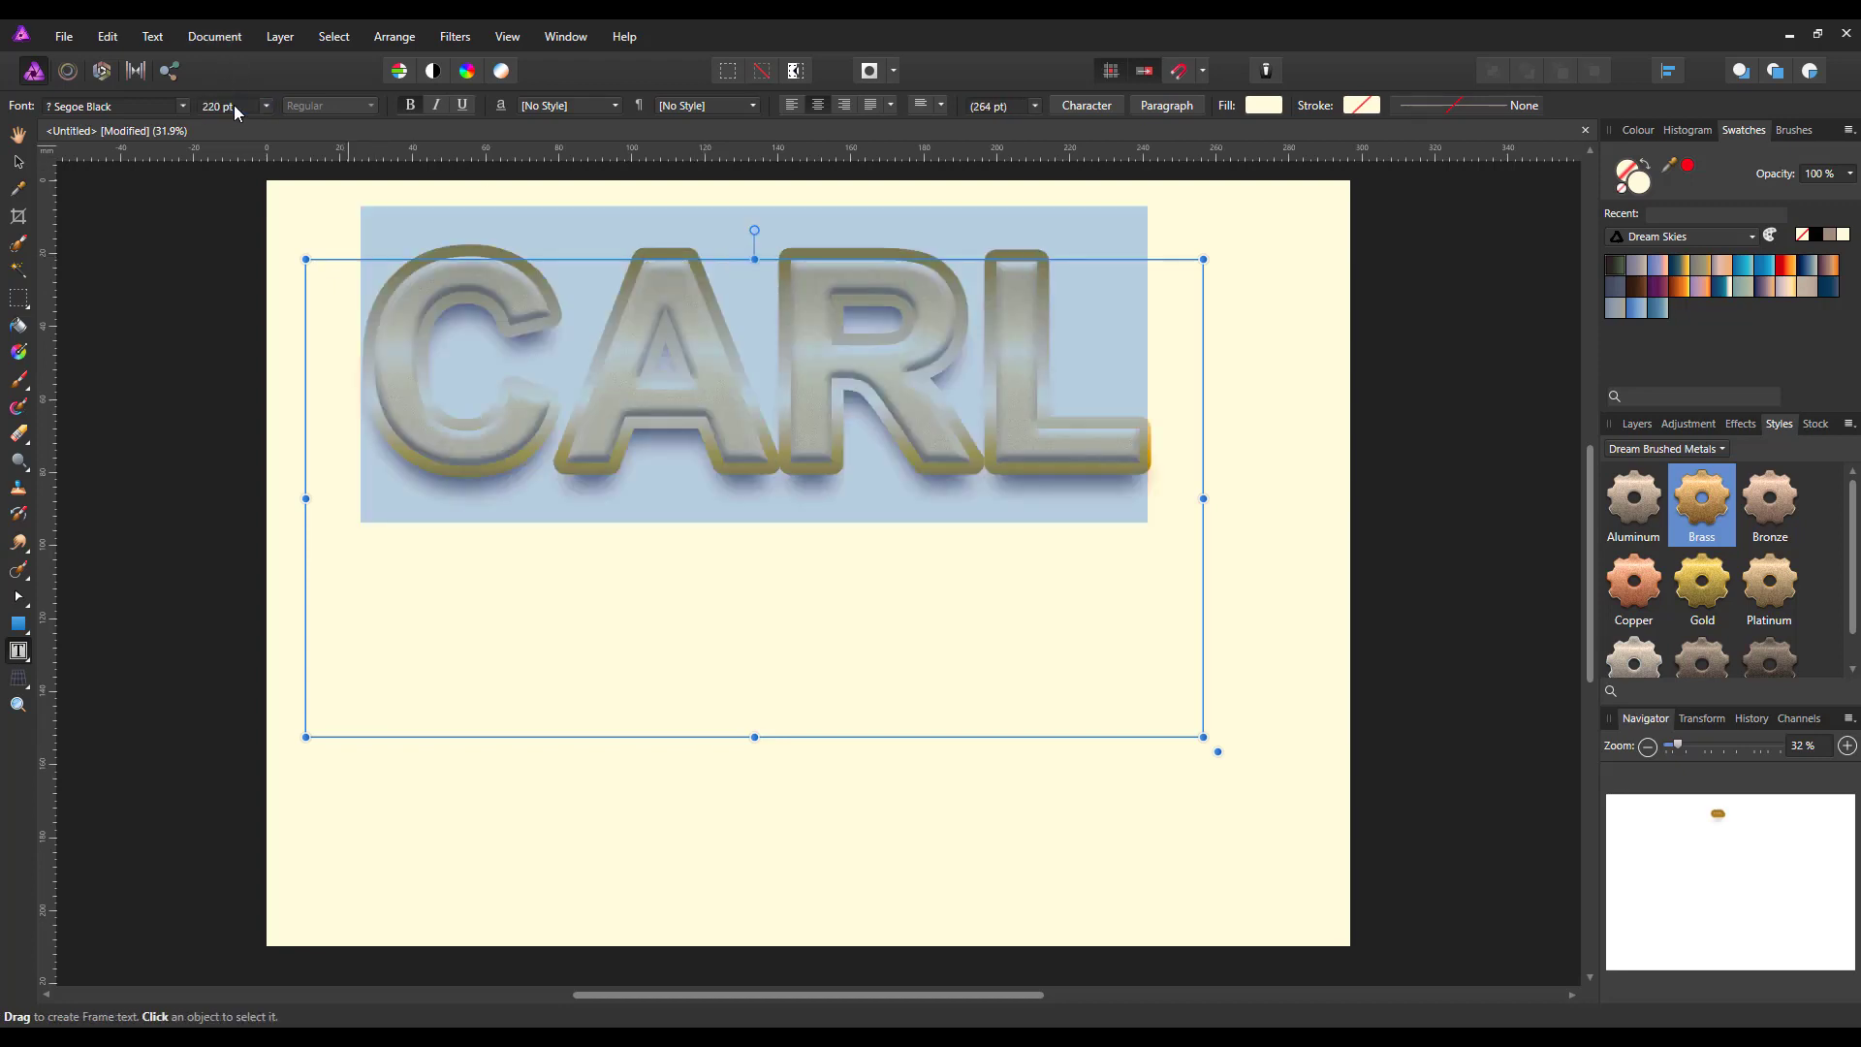
pyautogui.click(1172, 459)
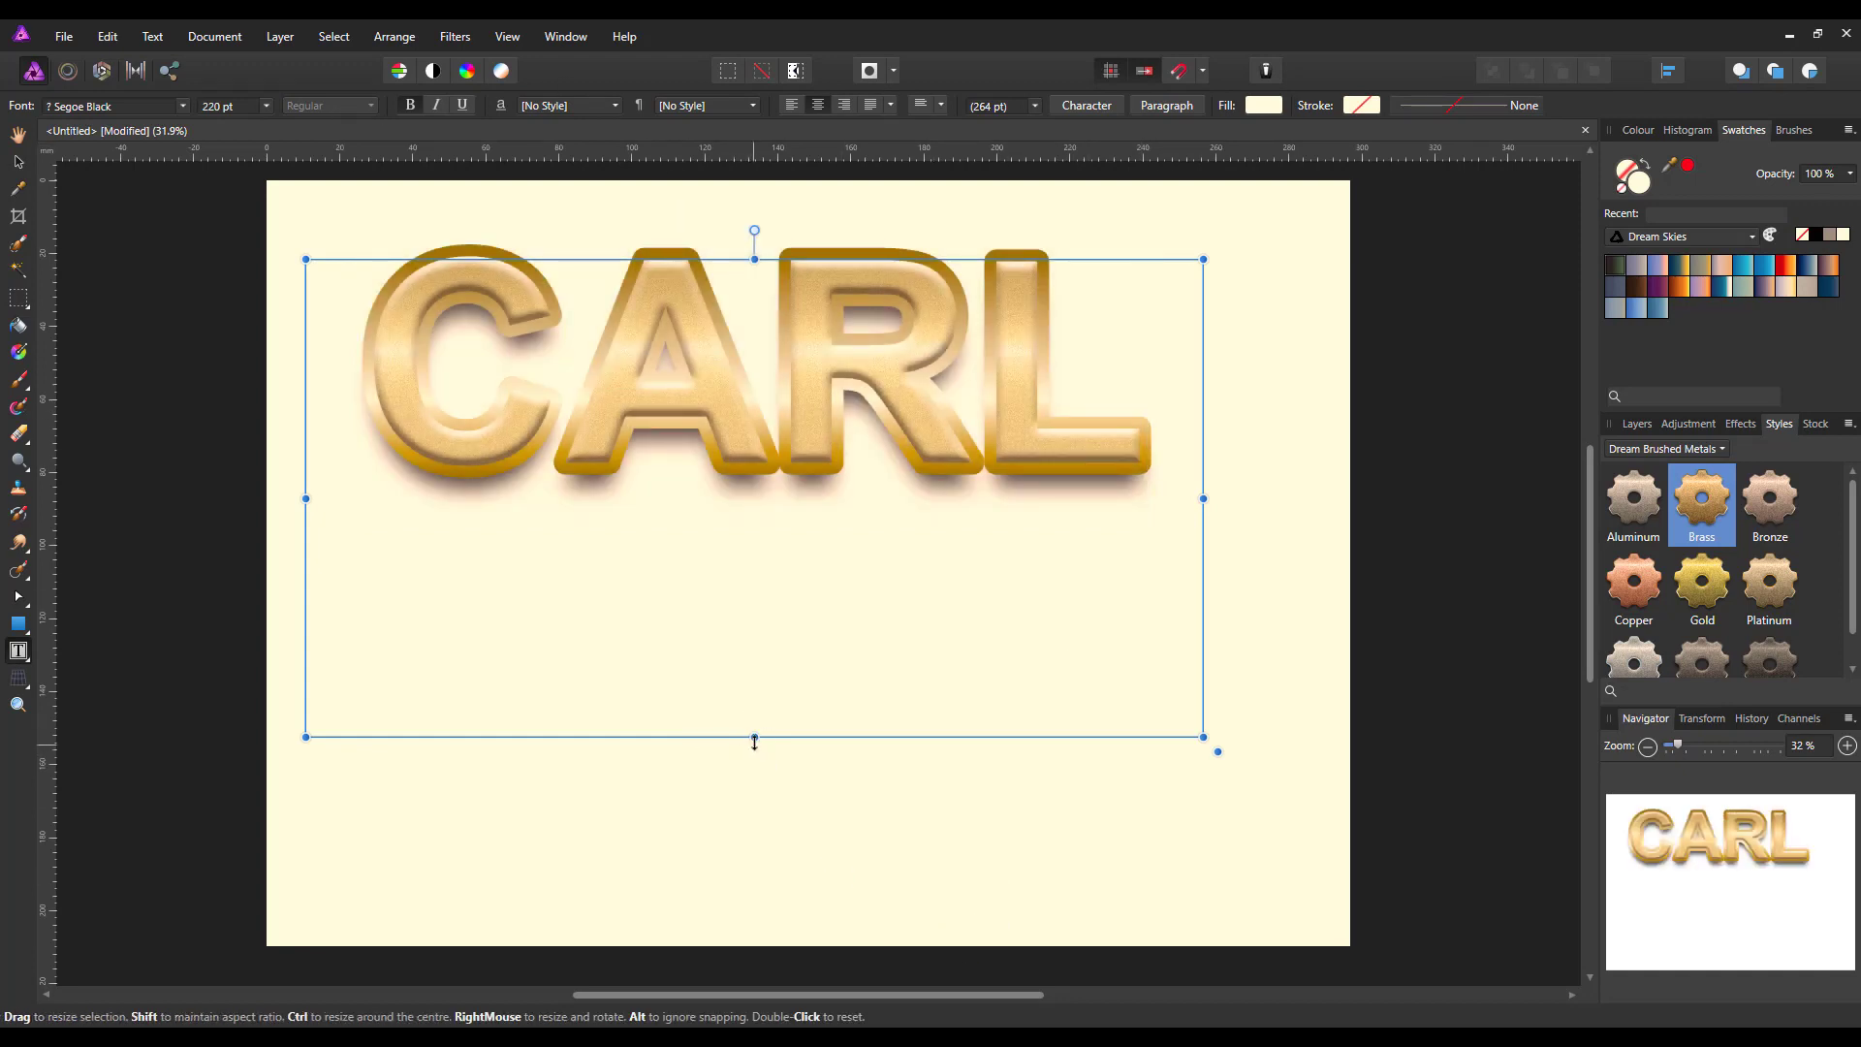
pyautogui.moveTo(756, 741); pyautogui.dragTo(802, 623)
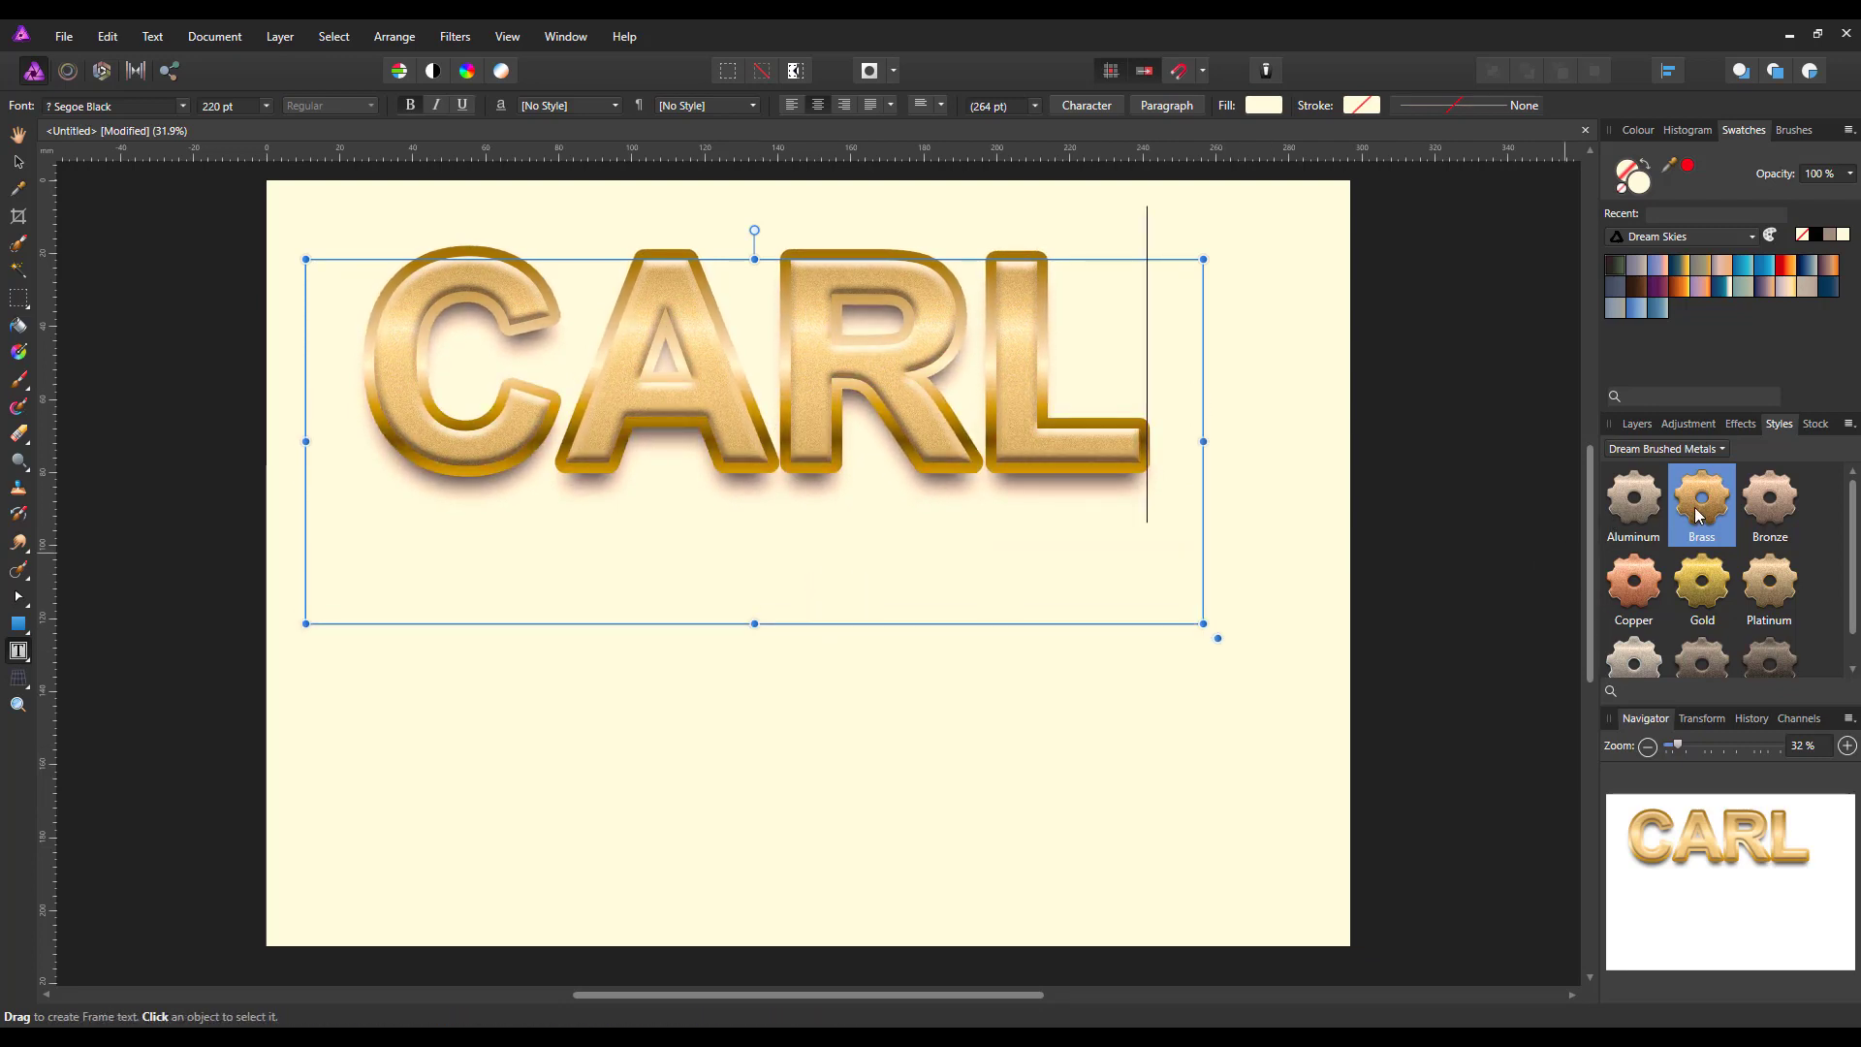
# Apply the blue-grey Sci-Fi style from Dream Cinematics to CARL.
pyautogui.click(1724, 450)
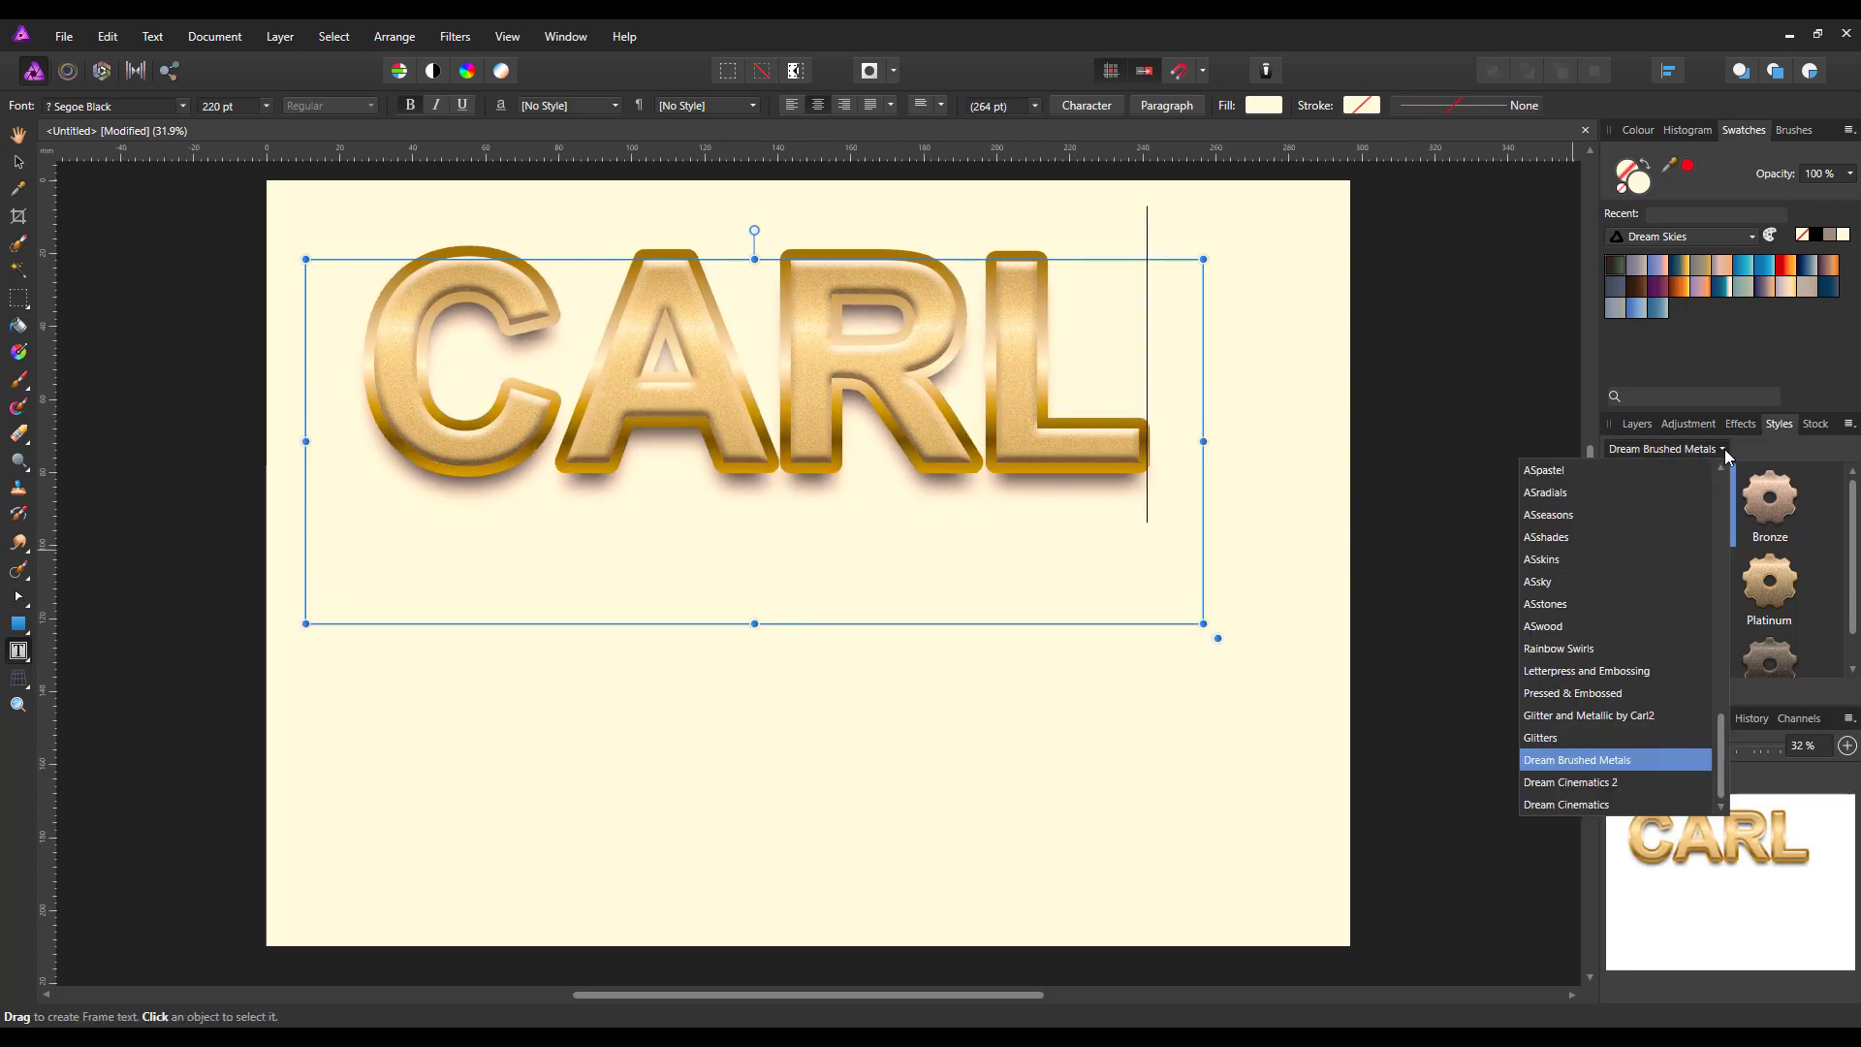
pyautogui.click(1563, 803)
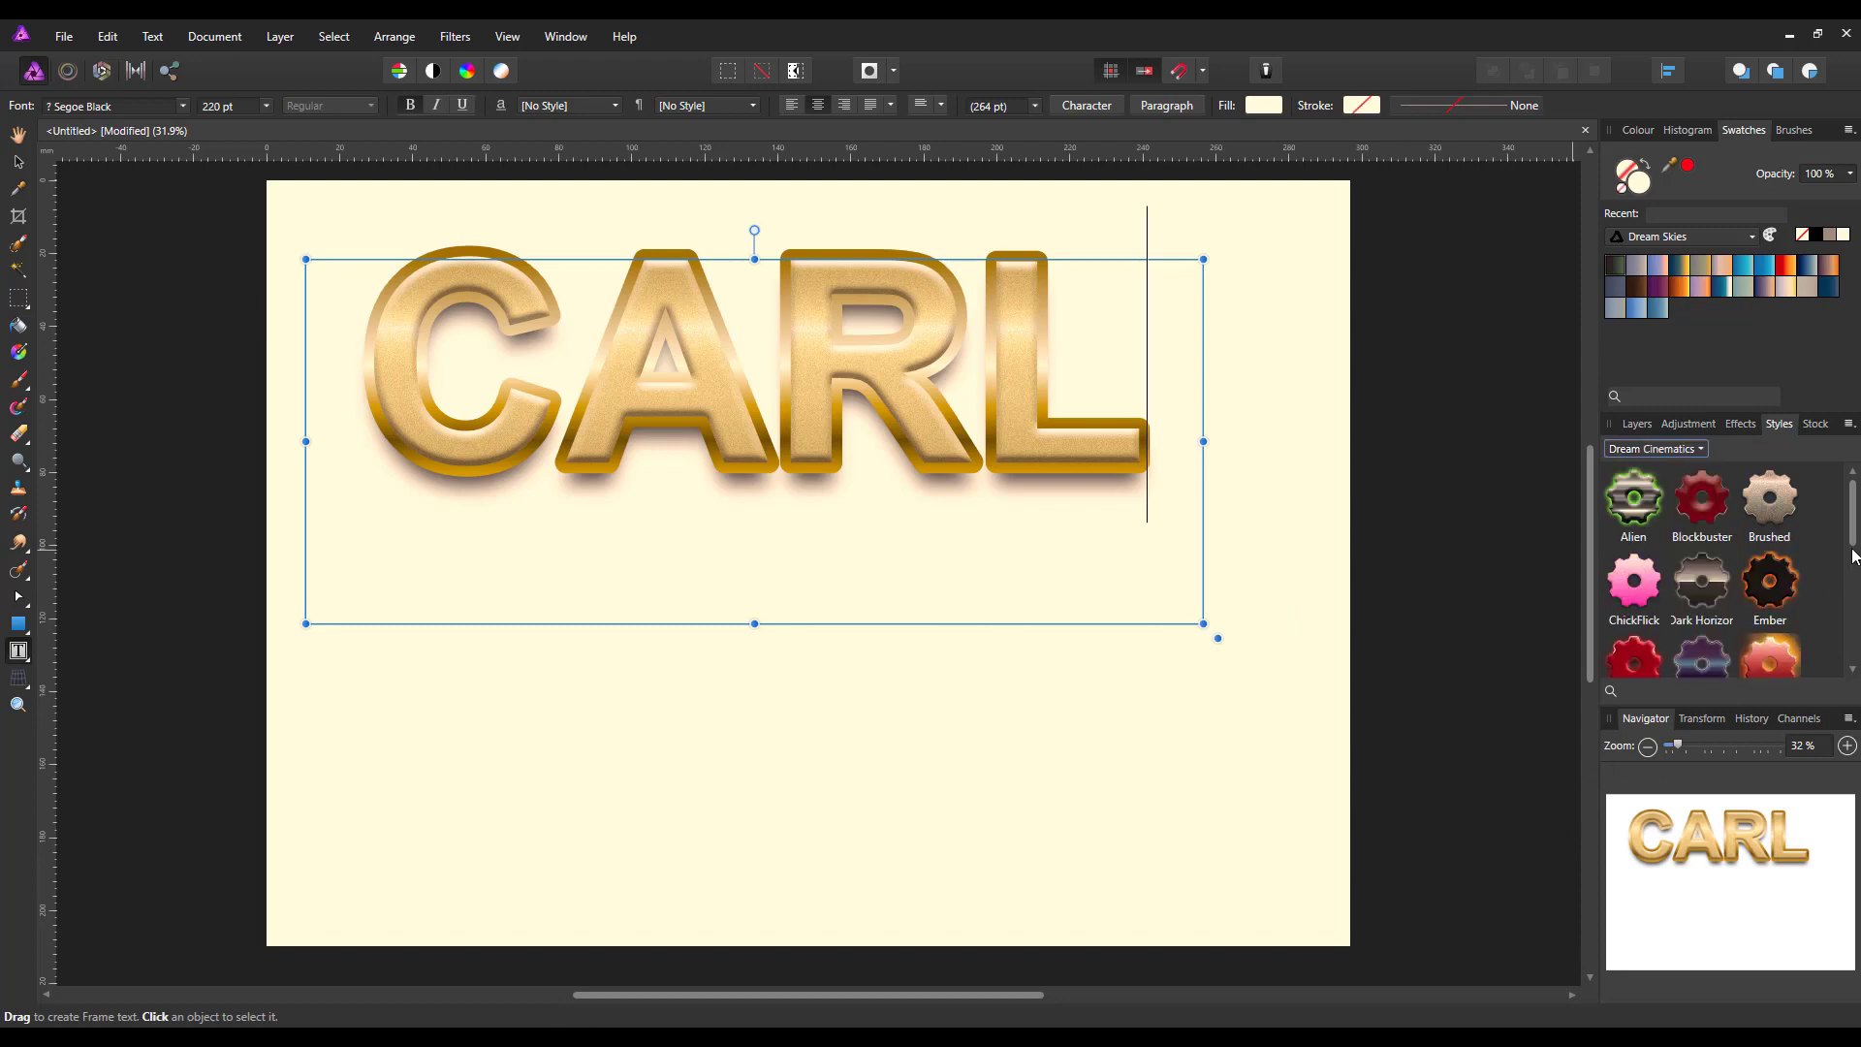
pyautogui.scroll(-5, 1854, 551)
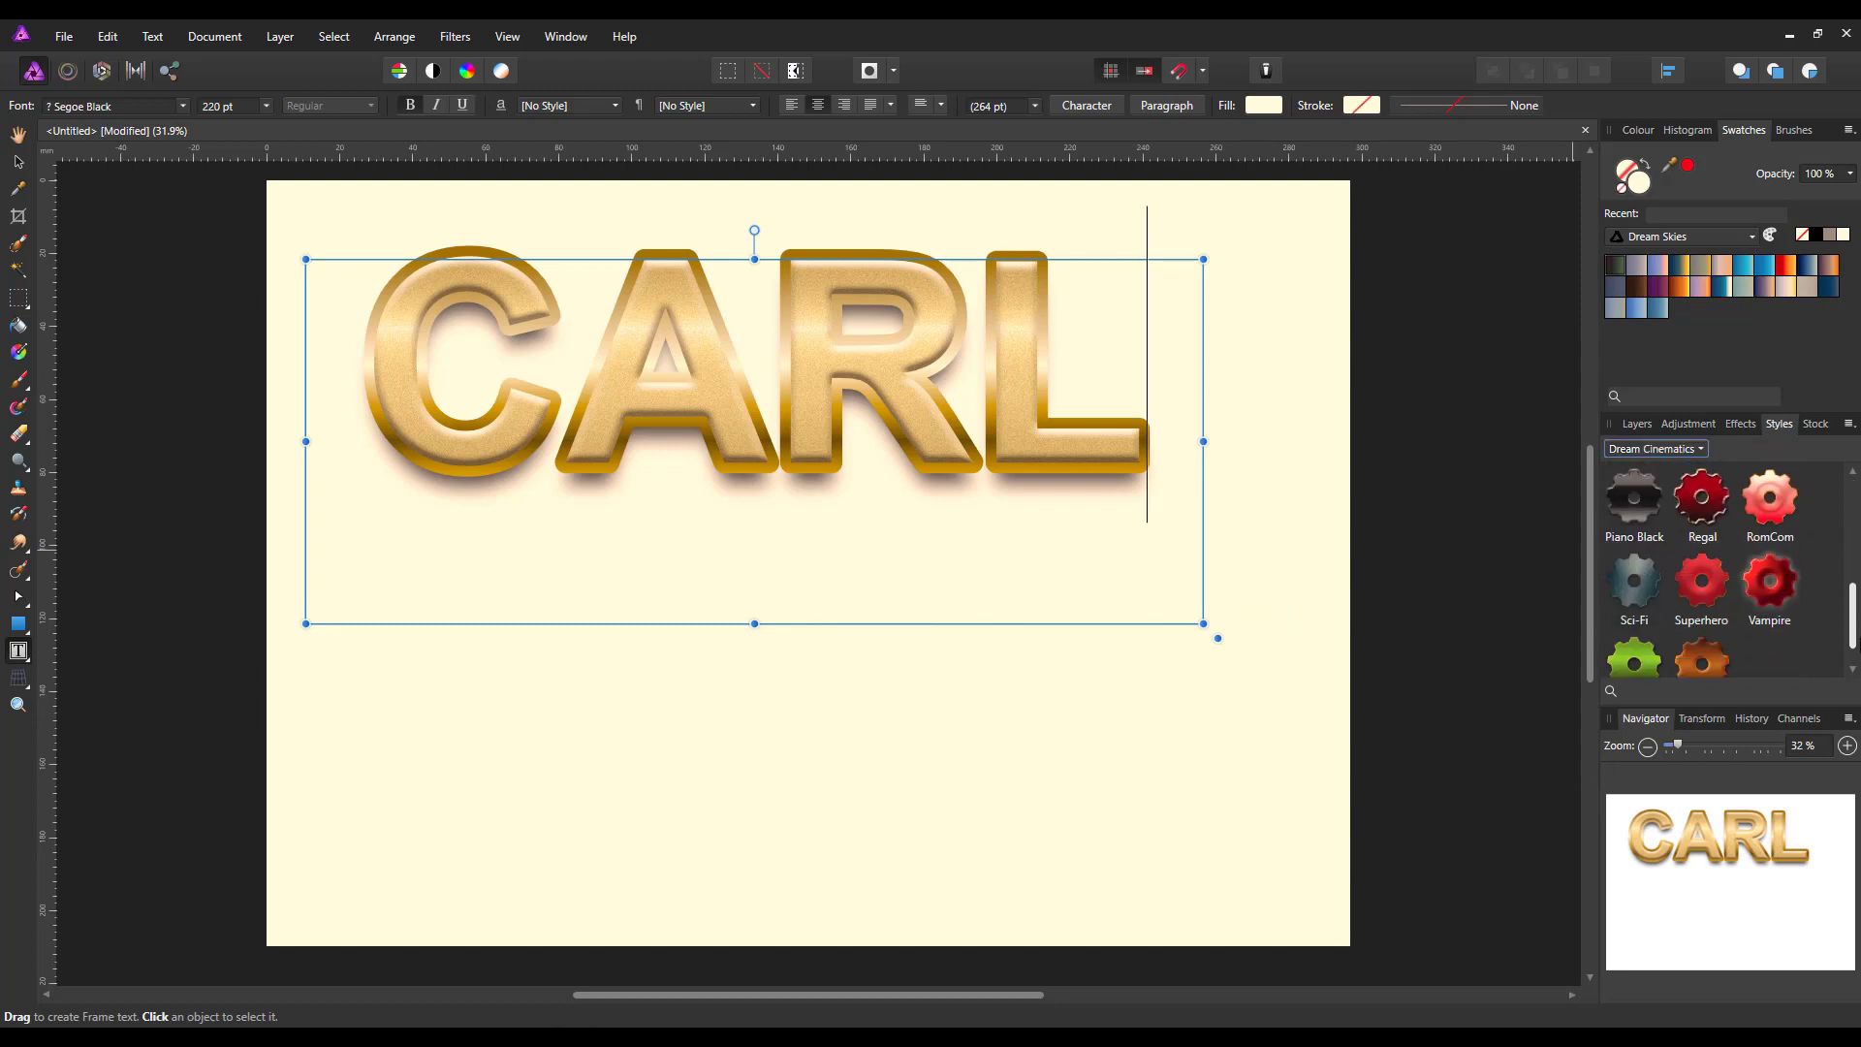
pyautogui.scroll(1, 1835, 633)
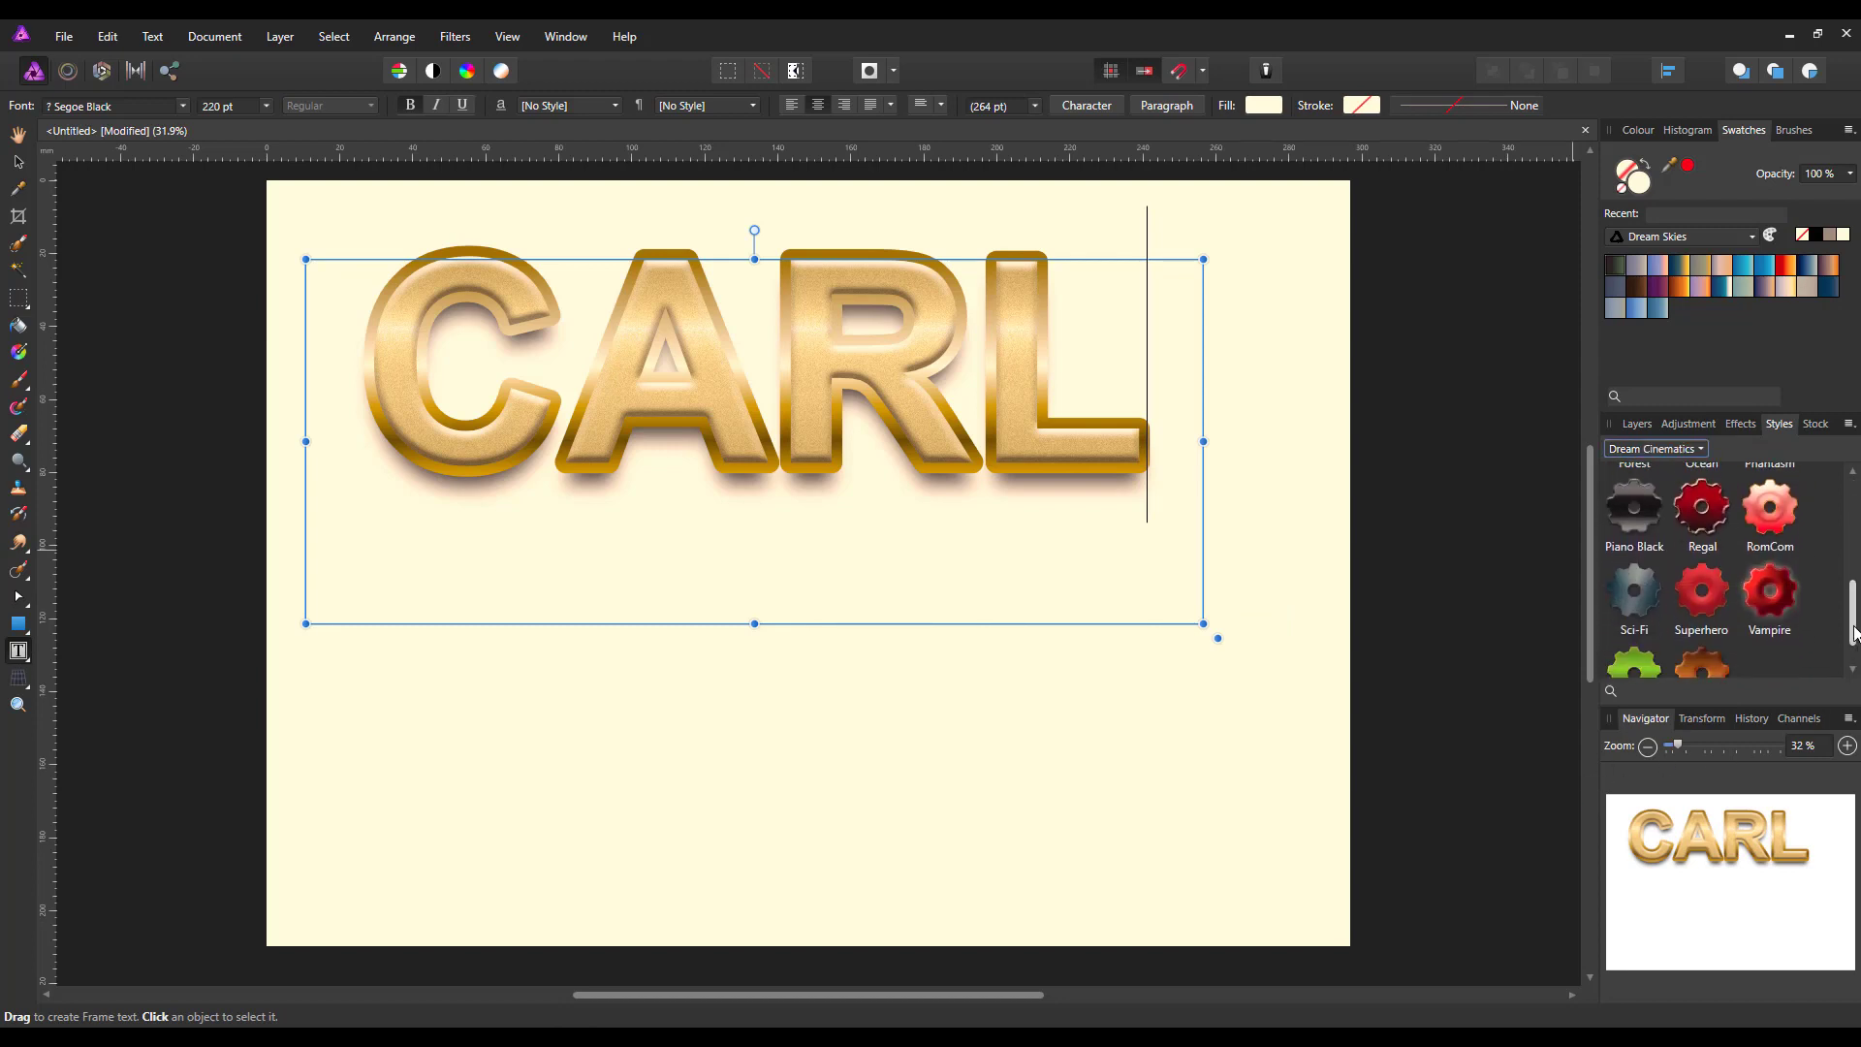
pyautogui.click(1634, 601)
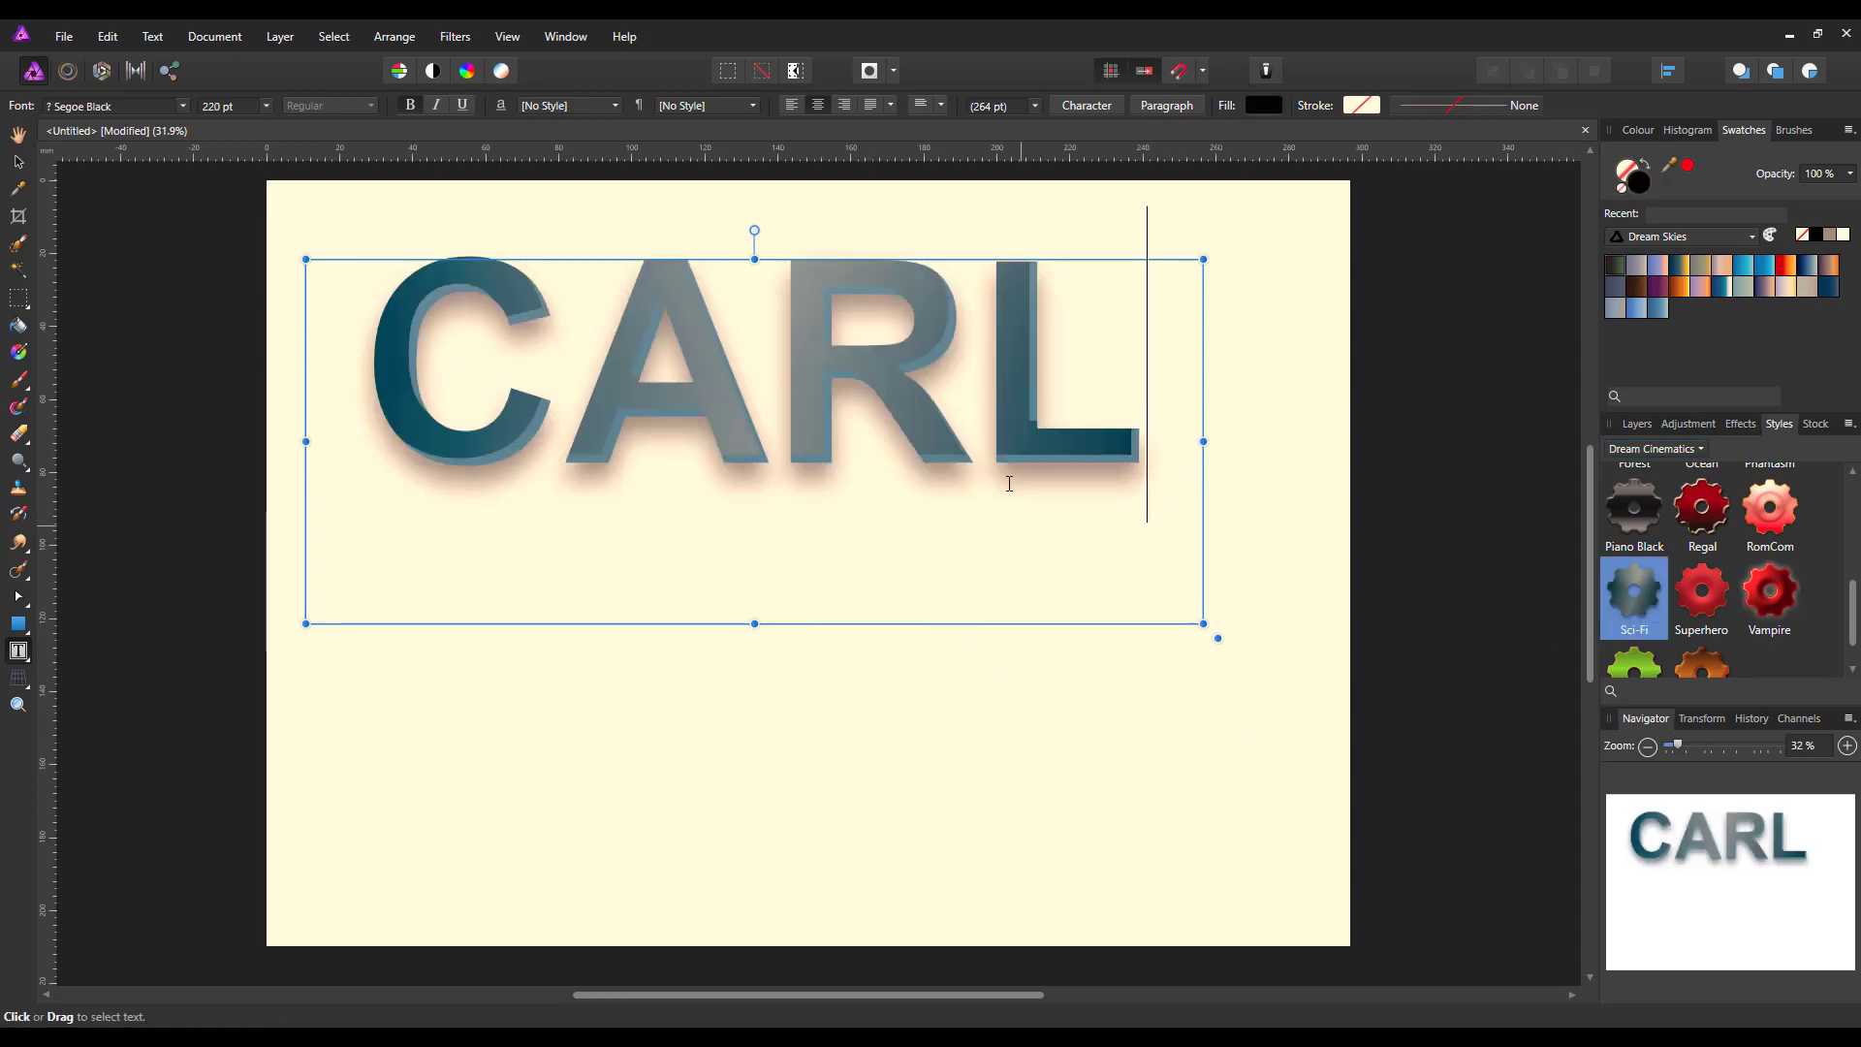
# Left-align CARL and widen its text frame in two drags.
pyautogui.moveTo(1206, 443); pyautogui.dragTo(1322, 441)
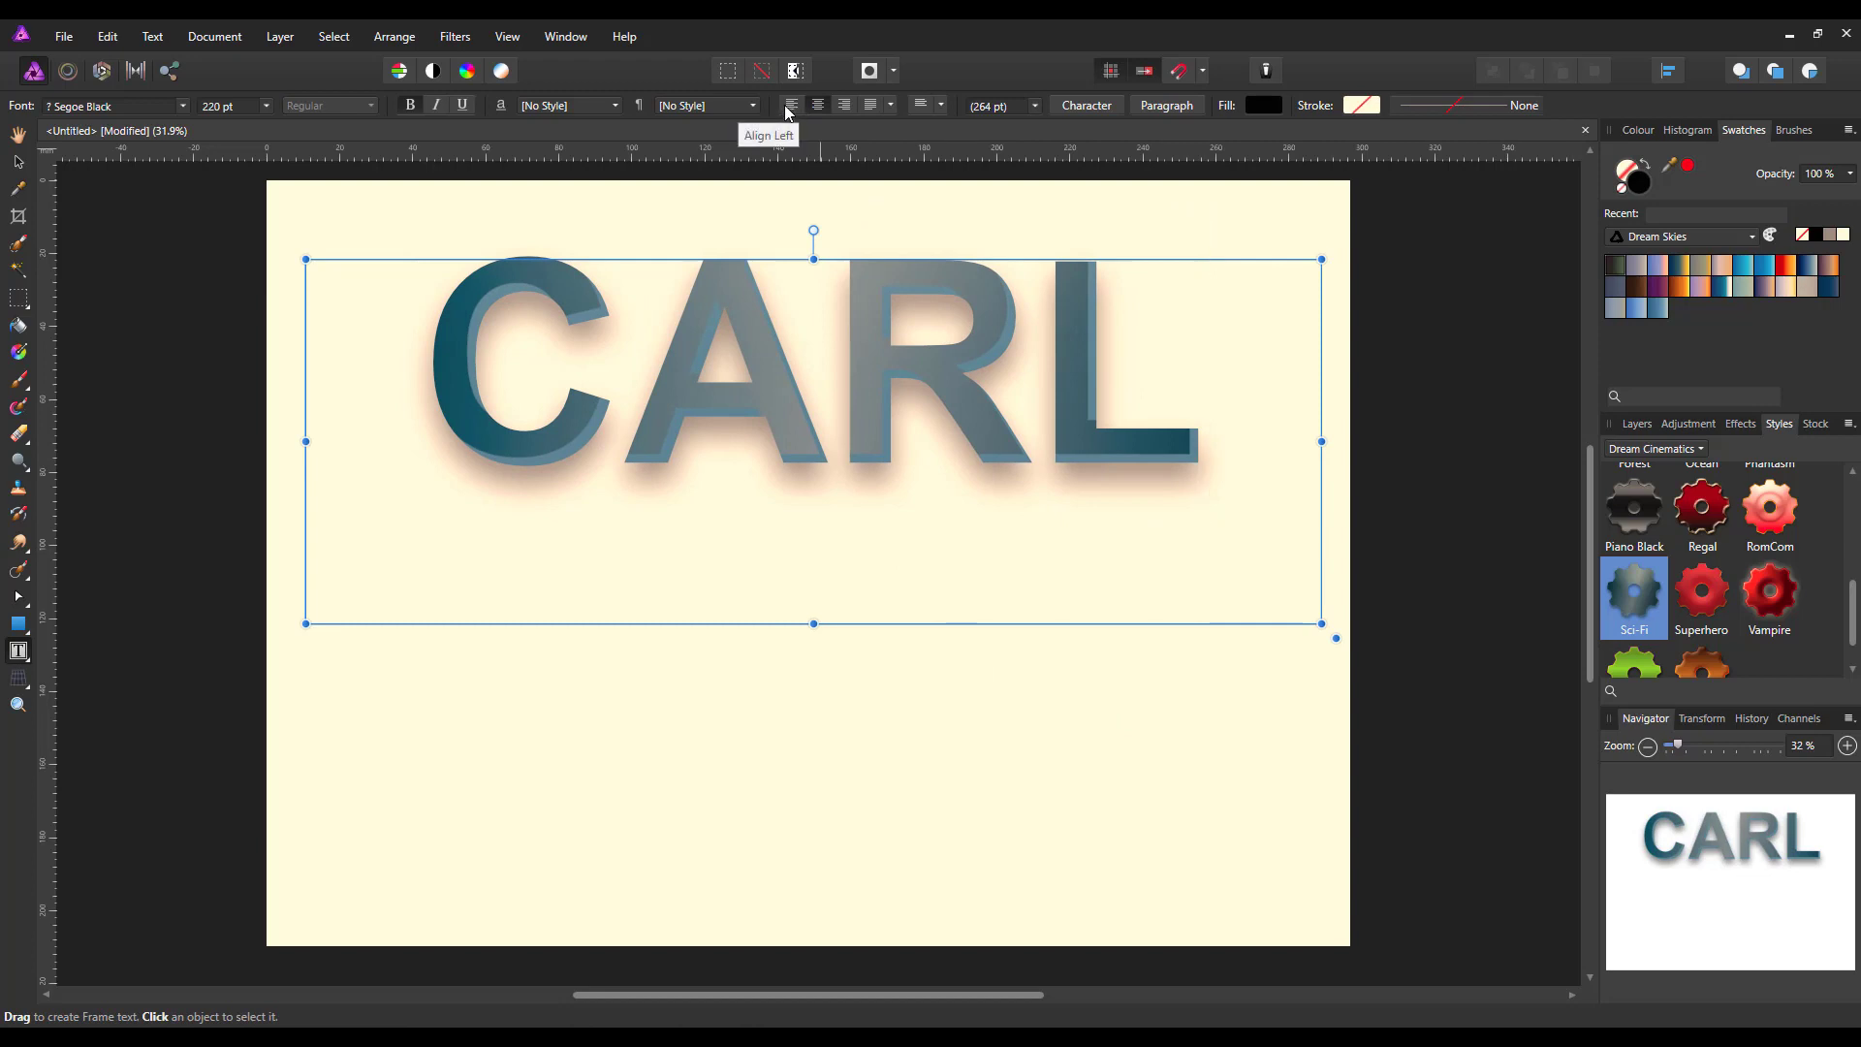
pyautogui.click(792, 105)
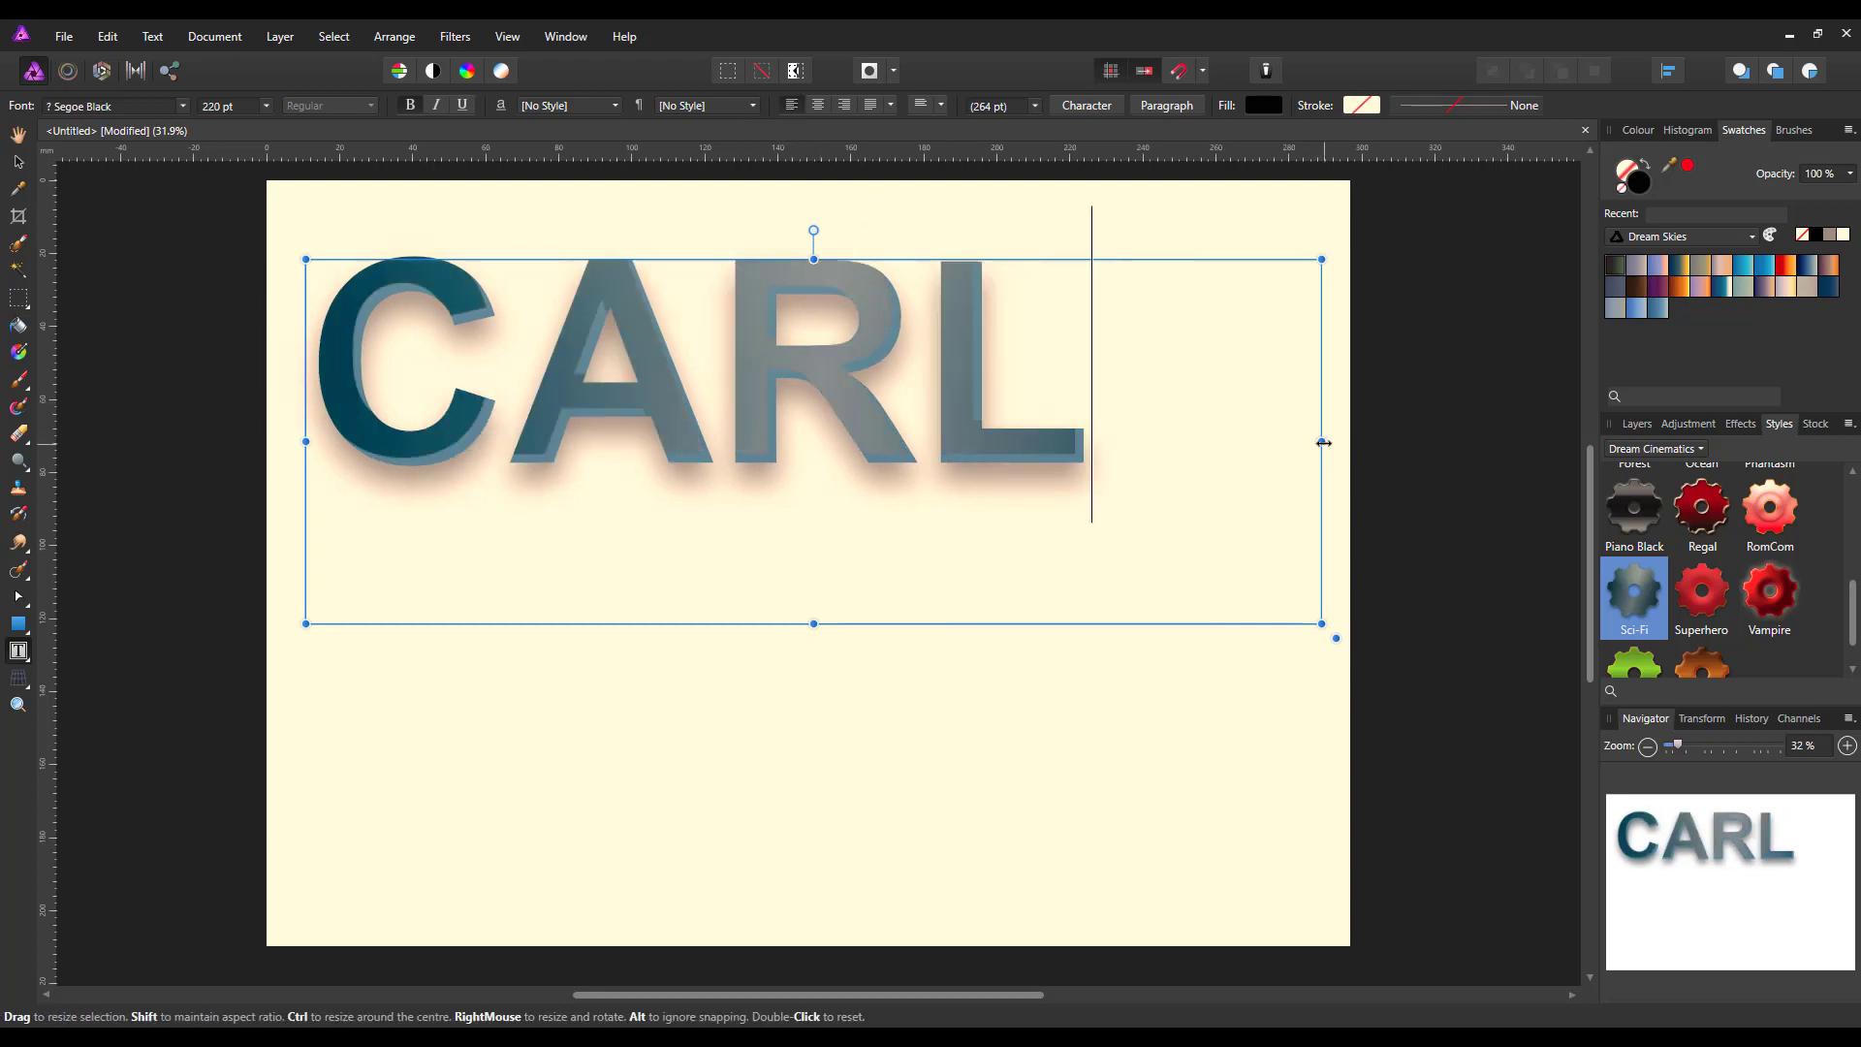
pyautogui.moveTo(1321, 443); pyautogui.dragTo(1355, 500)
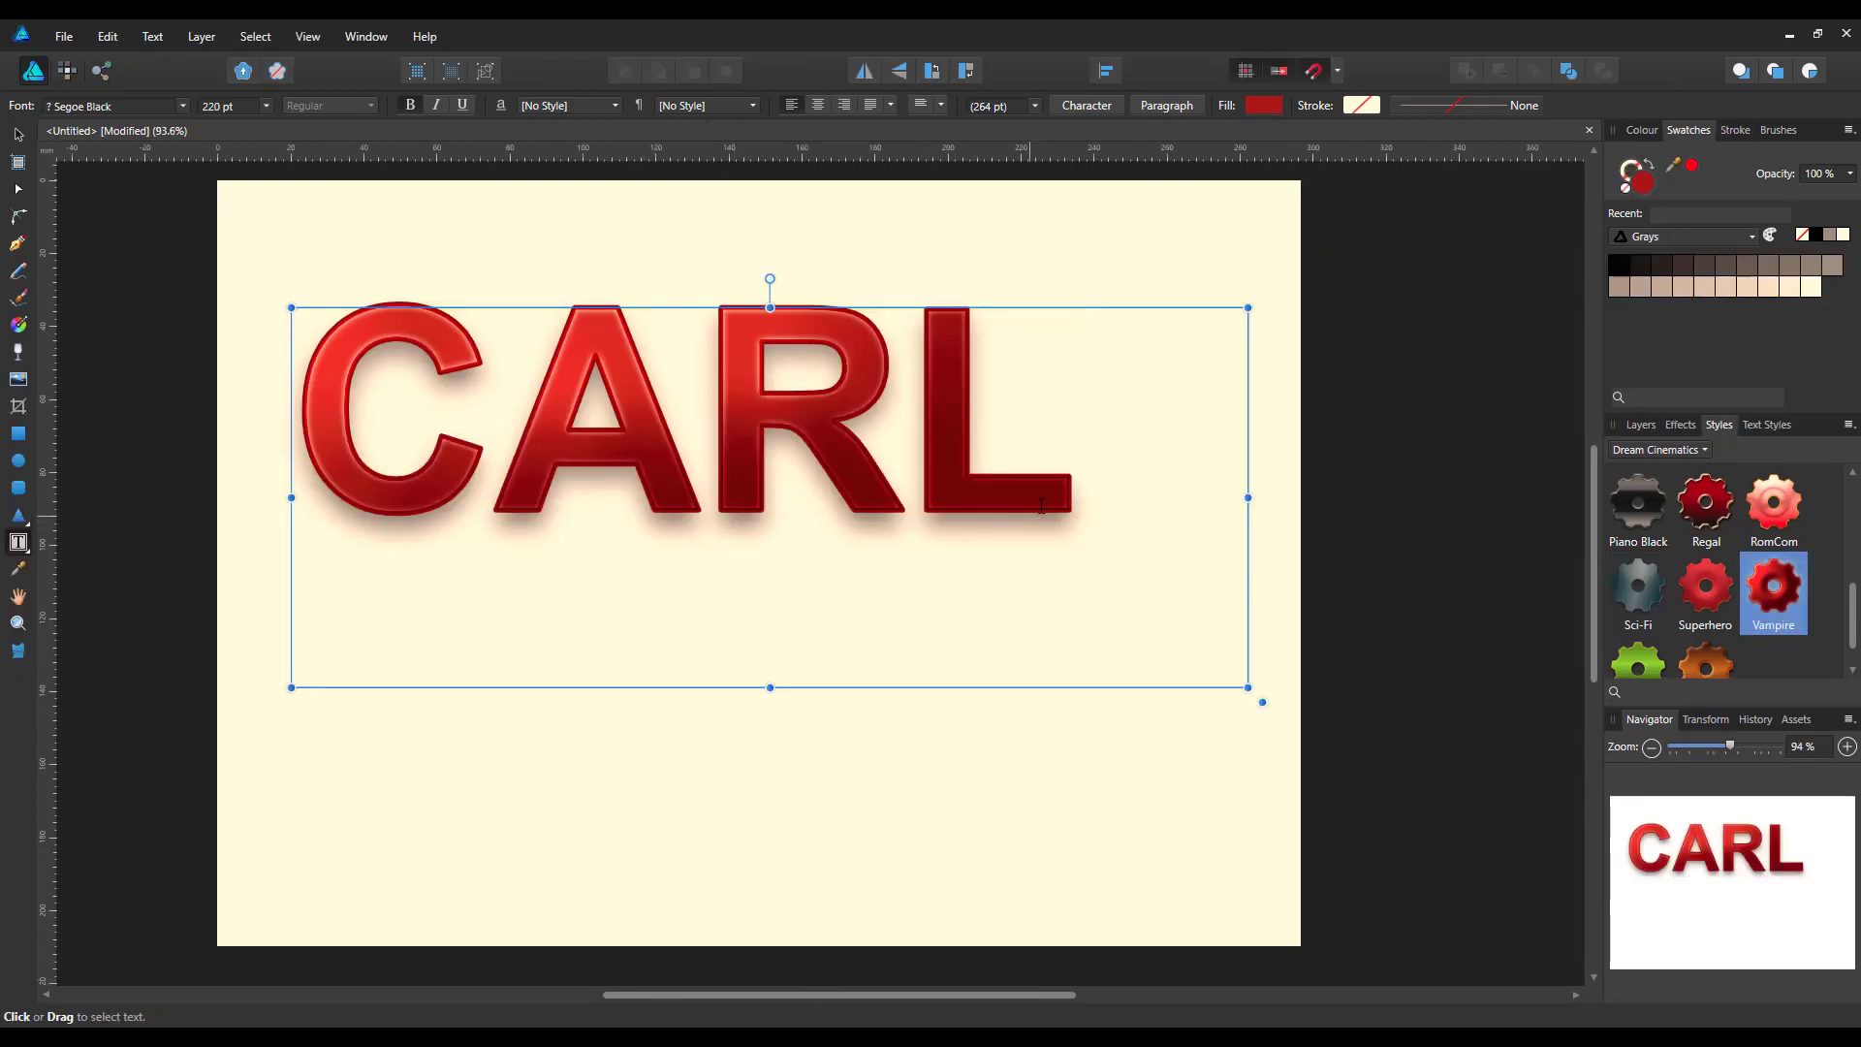
# Switch Designer's CARL to Sci-Fi and resize its frame to watch the gradients adapt.
pyautogui.click(1638, 599)
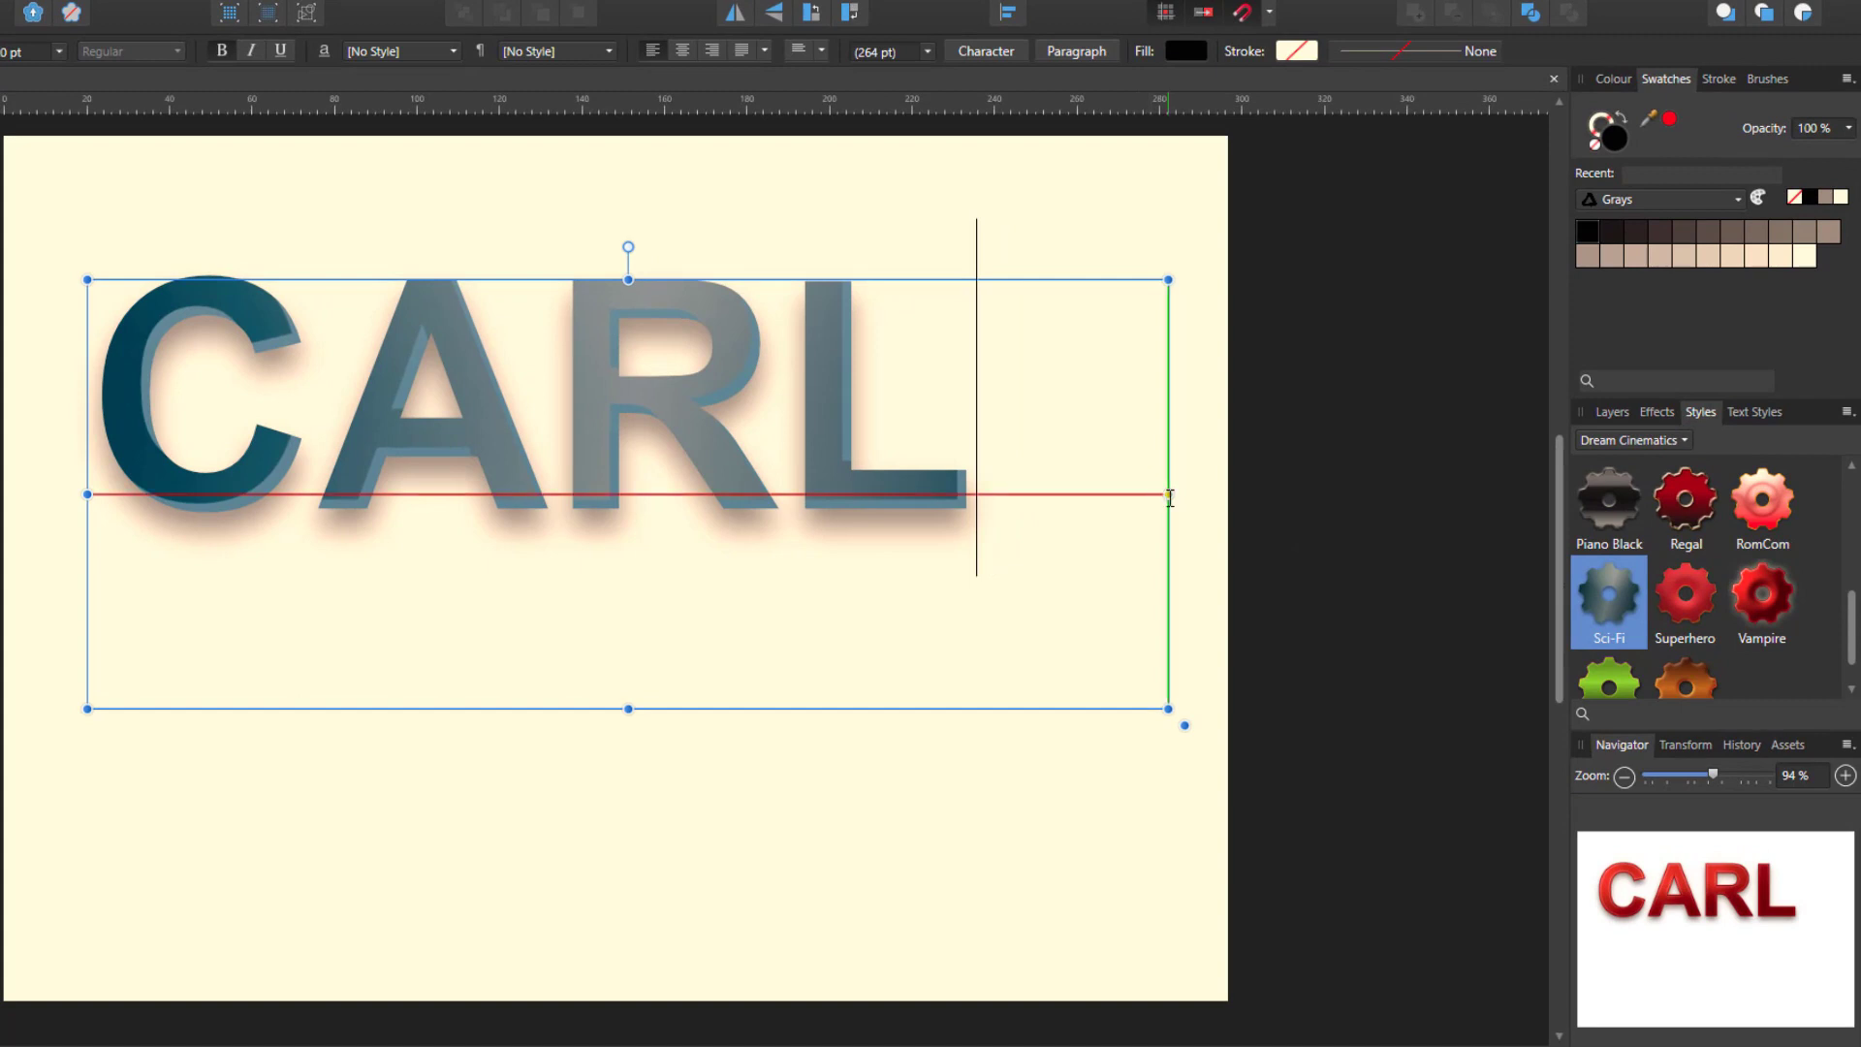
pyautogui.moveTo(1169, 497); pyautogui.dragTo(1537, 495)
pyautogui.click(1269, 532)
pyautogui.moveTo(1269, 532)
pyautogui.mouseDown()
pyautogui.moveTo(1079, 520)
pyautogui.moveTo(950, 554)
pyautogui.moveTo(1288, 536)
pyautogui.moveTo(1277, 558)
pyautogui.mouseUp()
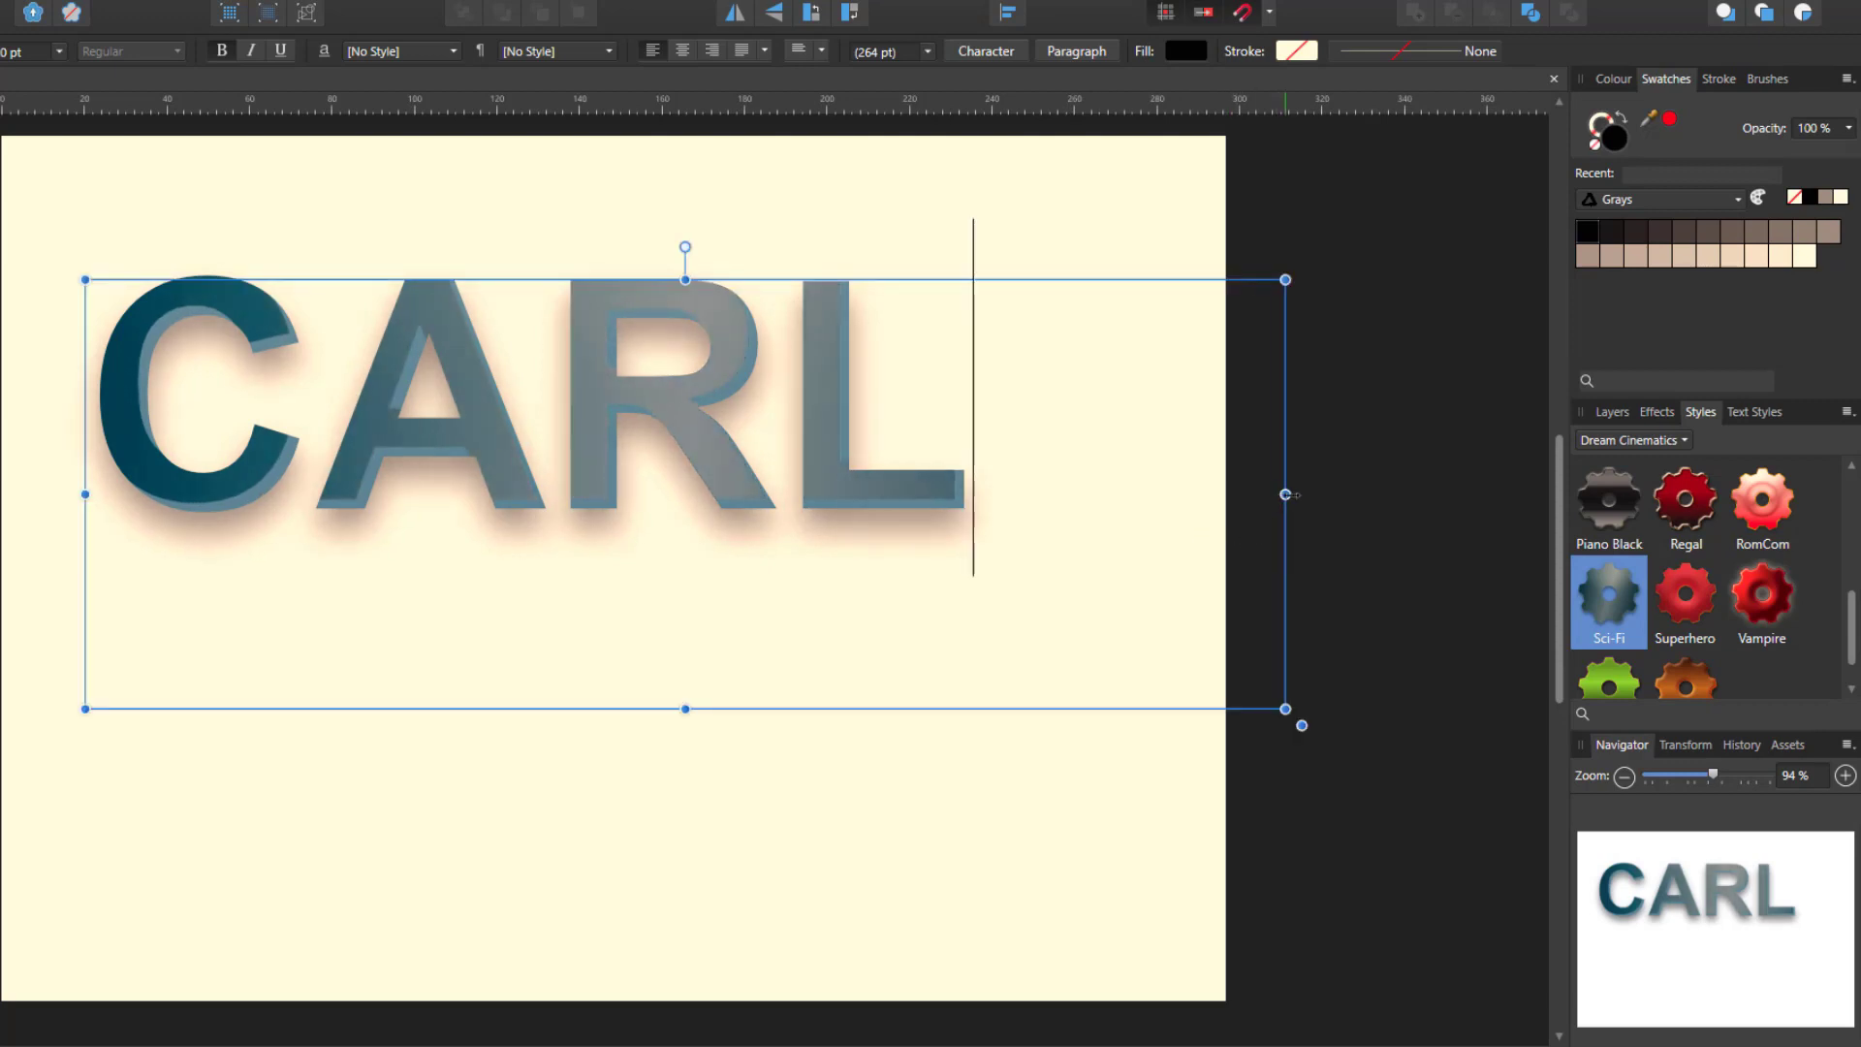
pyautogui.moveTo(1285, 494); pyautogui.dragTo(1332, 495)
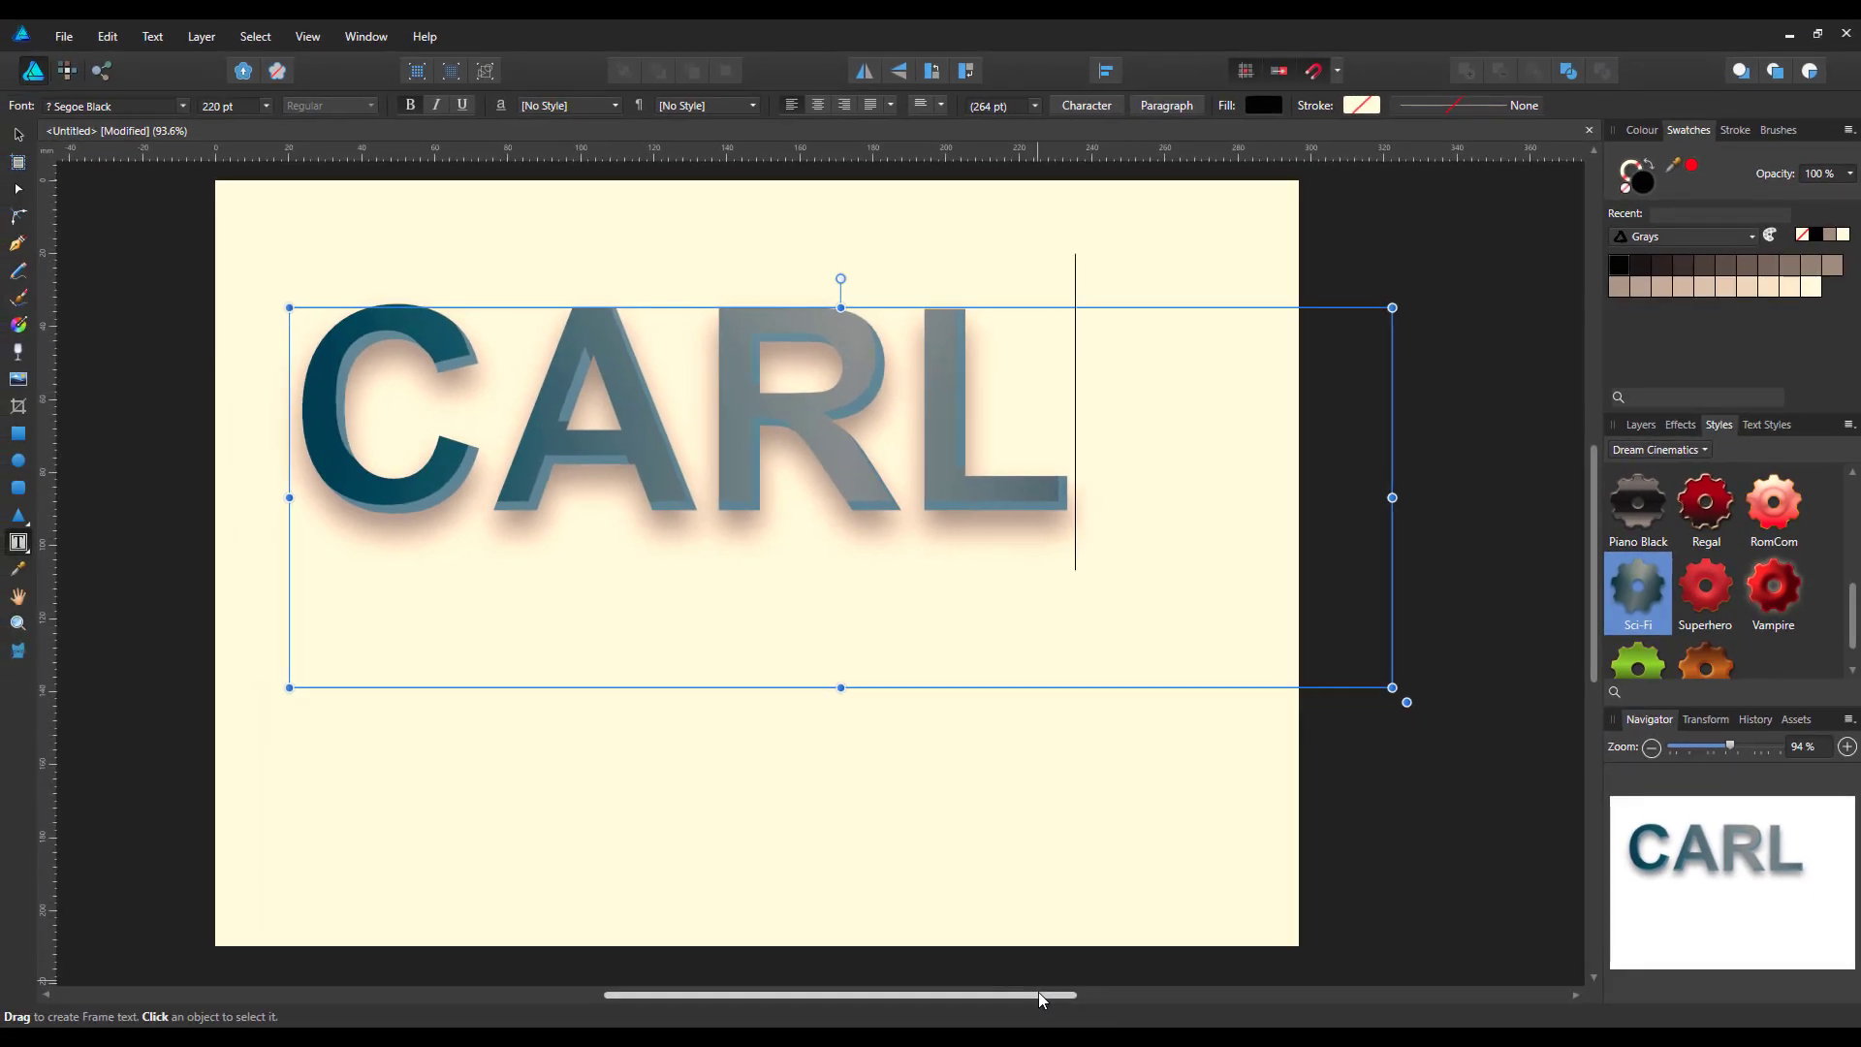